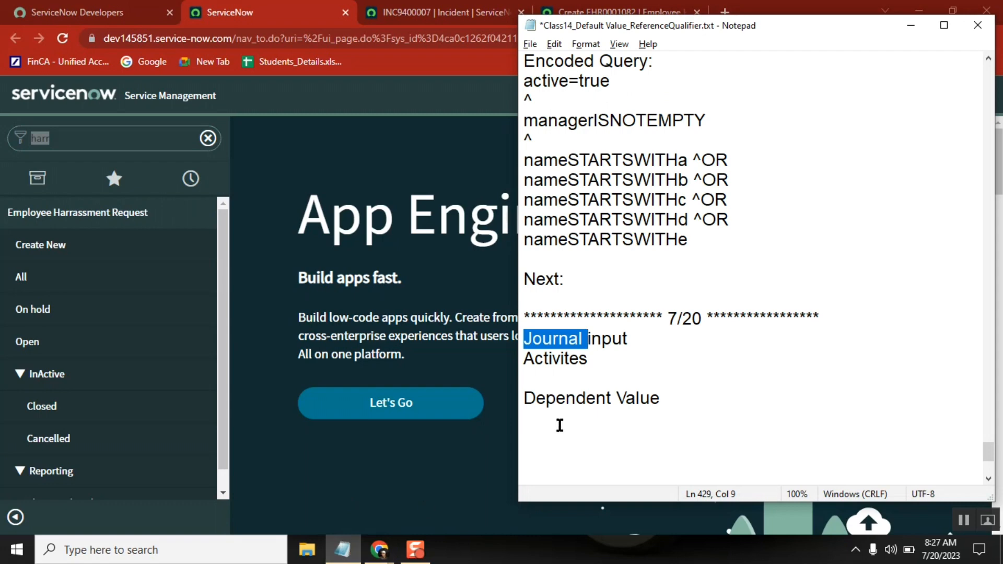
Add the heading "Interfaces:" to the 7/20 class notes, below the "Dependent Value" line.
left_click(552, 419)
key("Return")
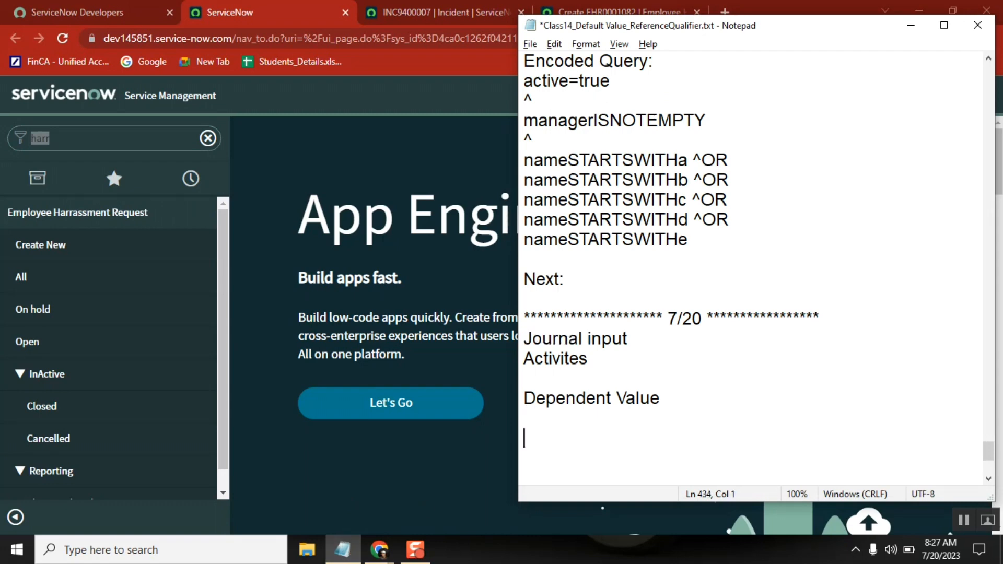
type("Interfaces")
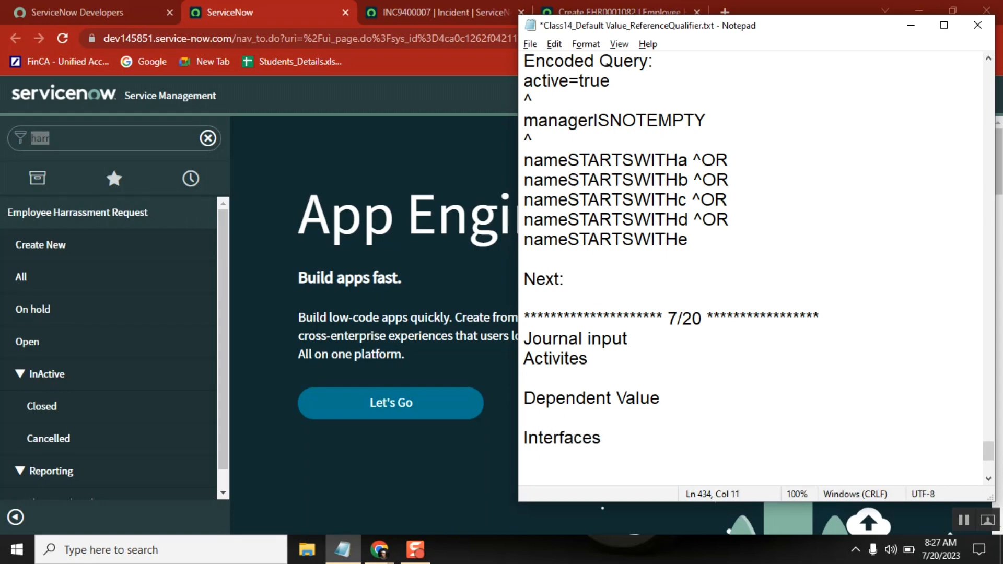
type(":")
List "UI 15" and "UI 16" on separate lines under the "Interfaces:" heading.
key("Return")
type("UI 12")
key("Return")
key("BackSpace")
key("BackSpace")
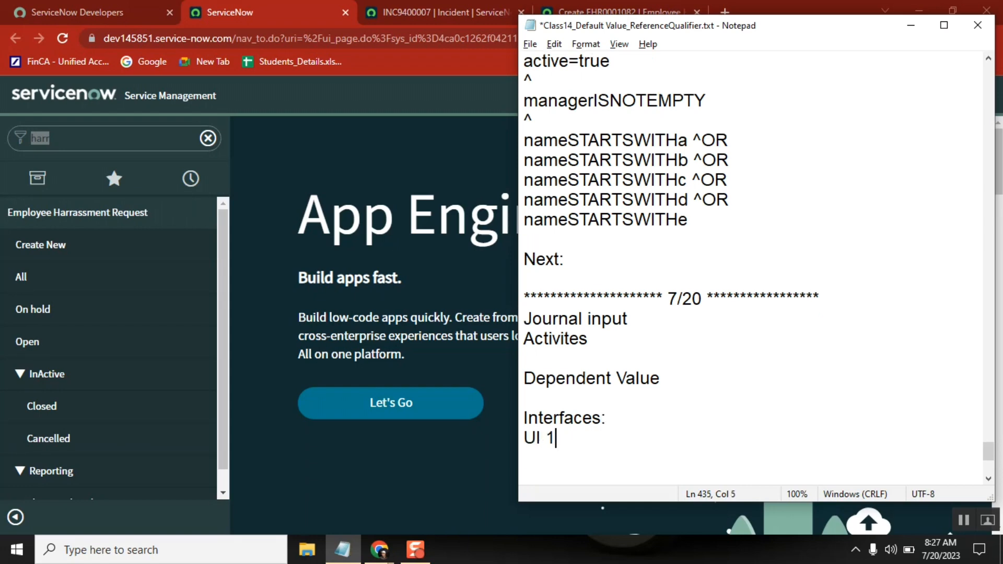
type("5")
key("Return")
type("UI 16")
Add "service Portal" as the line after "UI 16" in the interfaces list.
key("Return")
type("s")
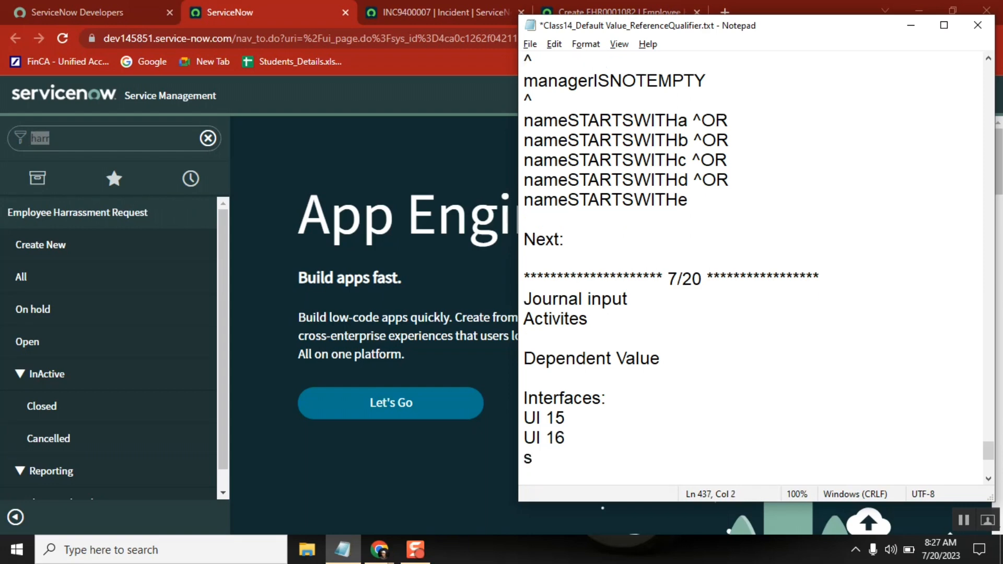
type("ervice Portal")
key("Return")
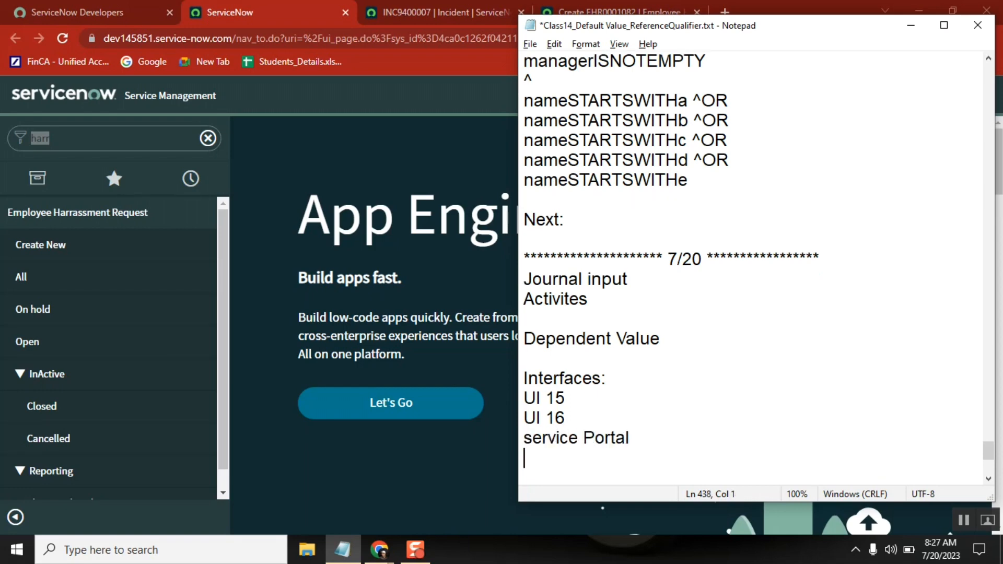
Add "Agent workspace" as the line after "service Portal".
type("Agent")
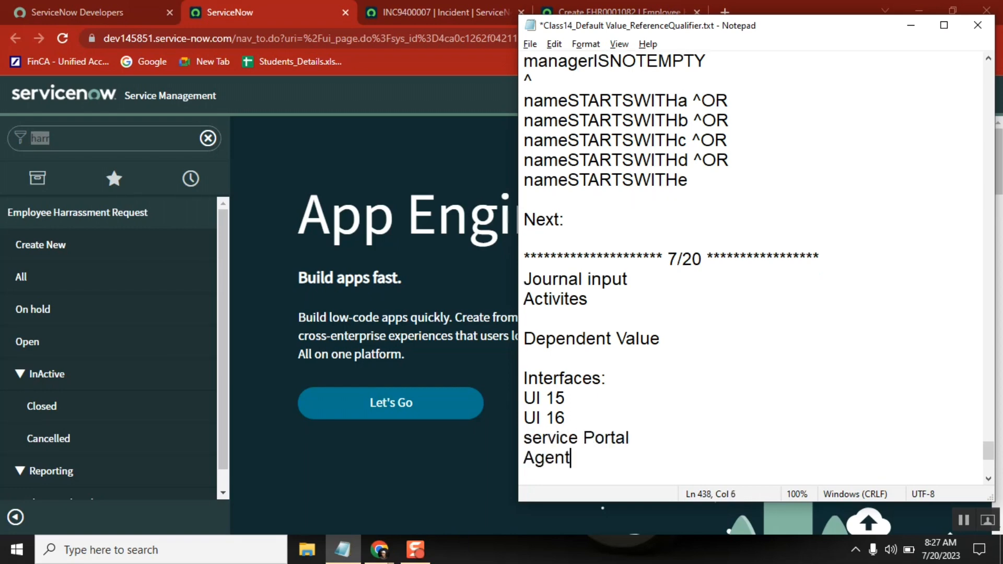
type(" workspace")
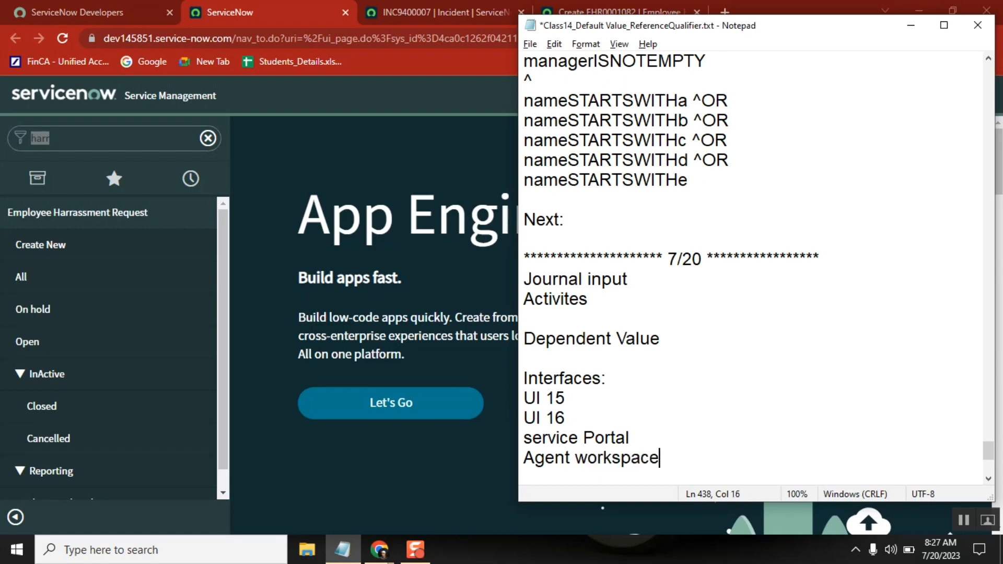
key("Return")
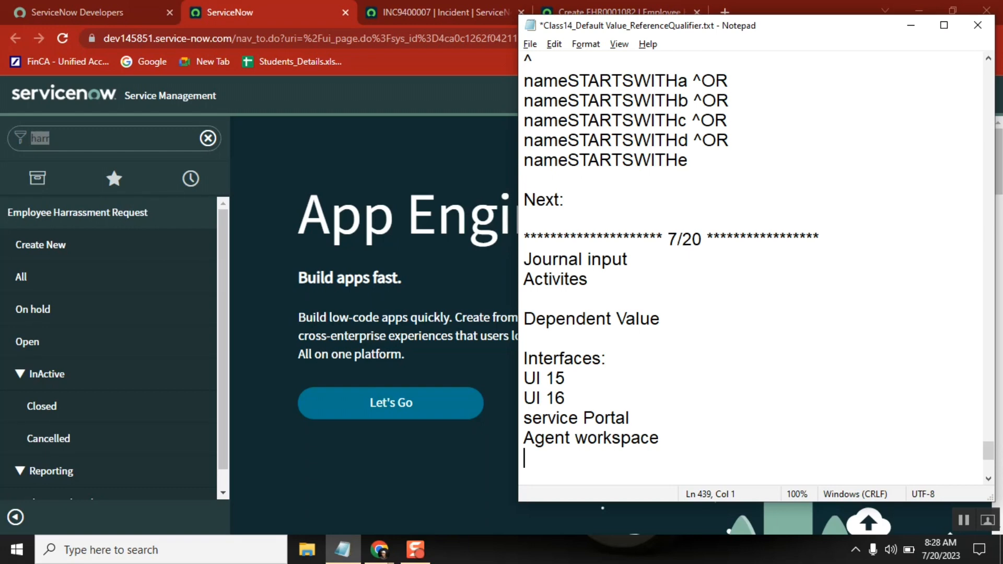
Add "Employee Central" as the line after "Agent workspace", followed by blank lines.
type("Employee Ce")
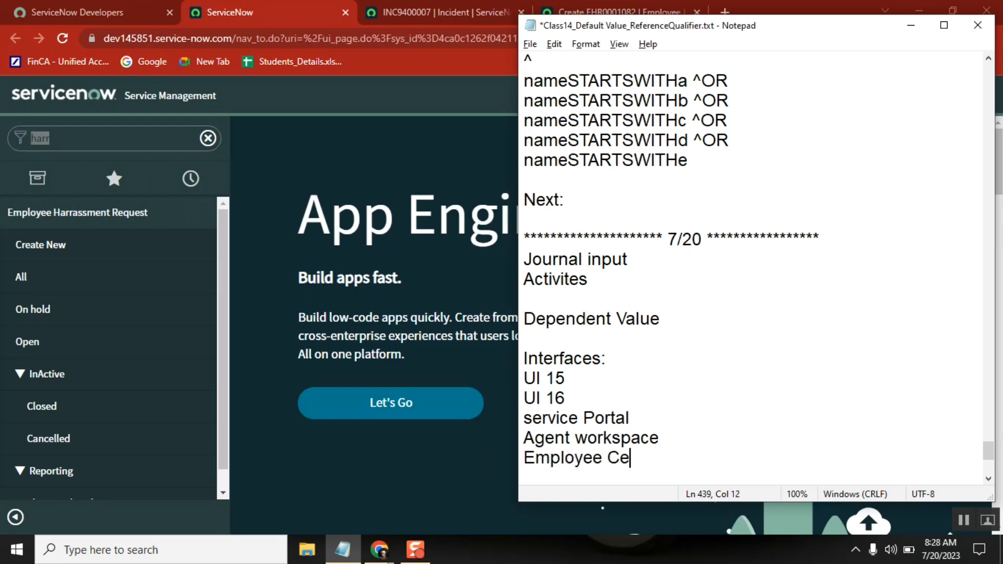
type("ntral..")
key("BackSpace")
key("BackSpace")
key("BackSpace")
type("l")
key("Return")
key("Return")
key("Return")
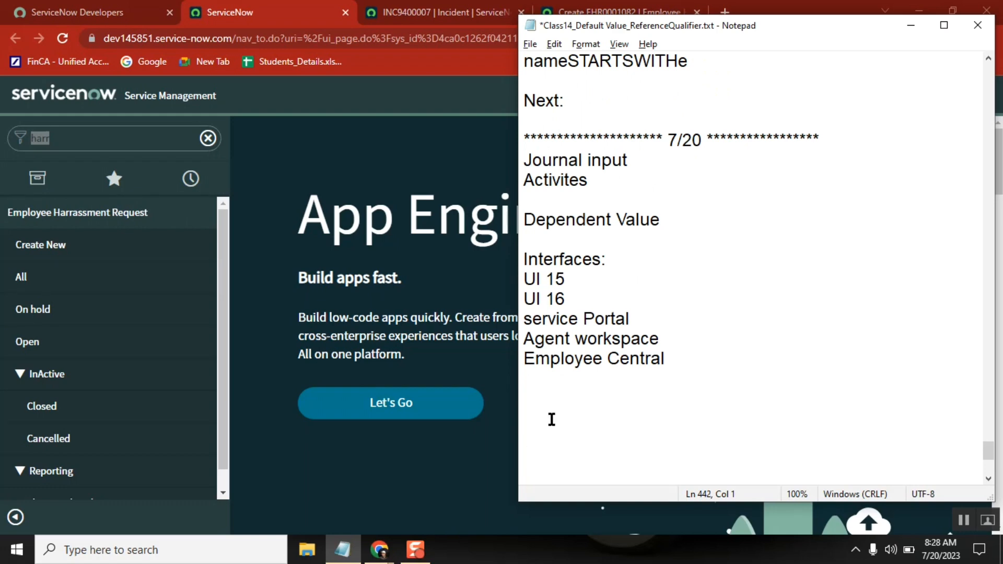
Correct the last entry of the interfaces list to read "Employee Center.".
left_click(651, 359)
left_click(679, 356)
key("BackSpace")
key("BackSpace")
type("er.")
key("Down")
key("Down")
key("Down")
Highlight the "Interfaces:" heading and the UI 15 entry in the notes, then switch the ServiceNow instance to UI15.
double_click(578, 259)
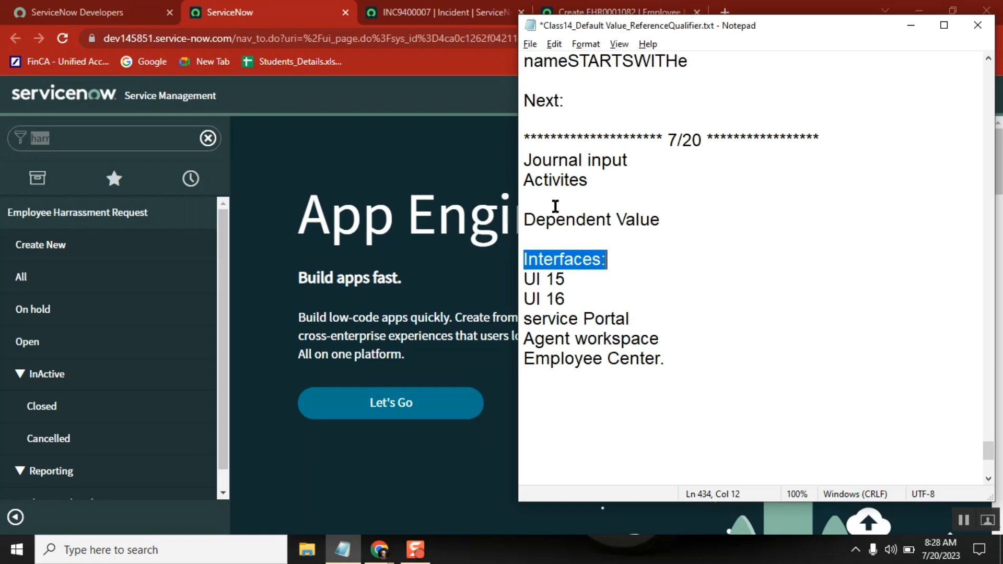
double_click(531, 282)
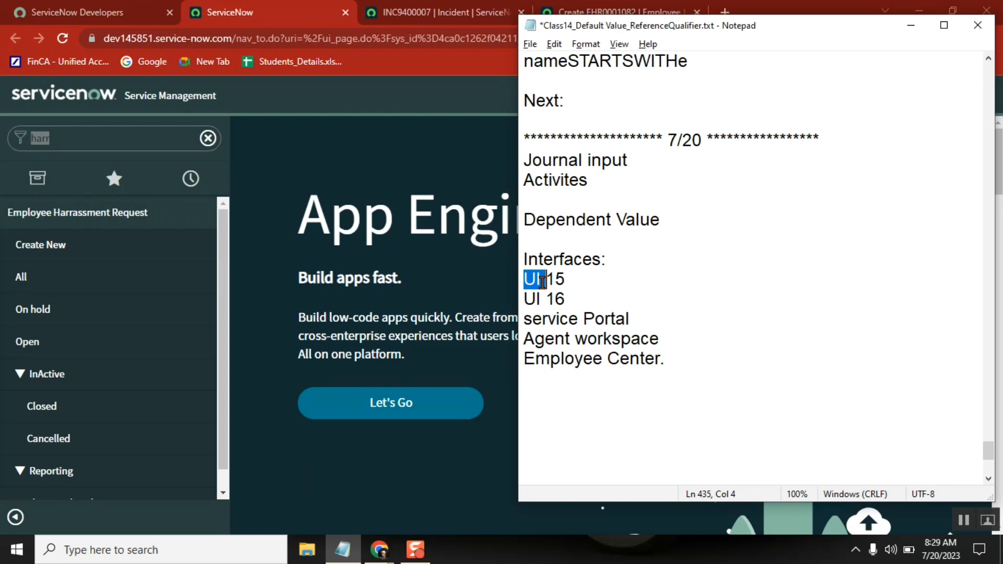
left_click(416, 14)
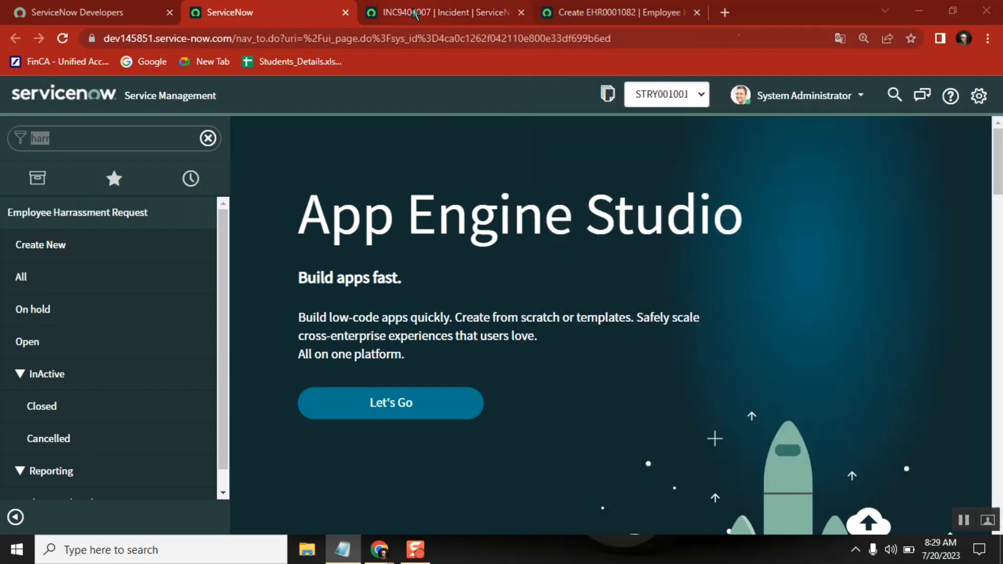
left_click(415, 14)
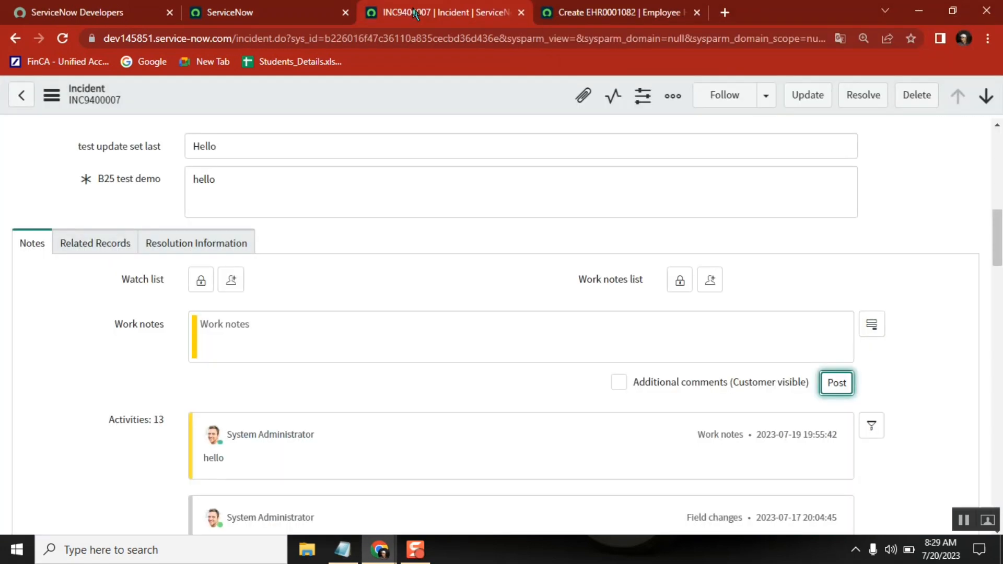
left_click(254, 7)
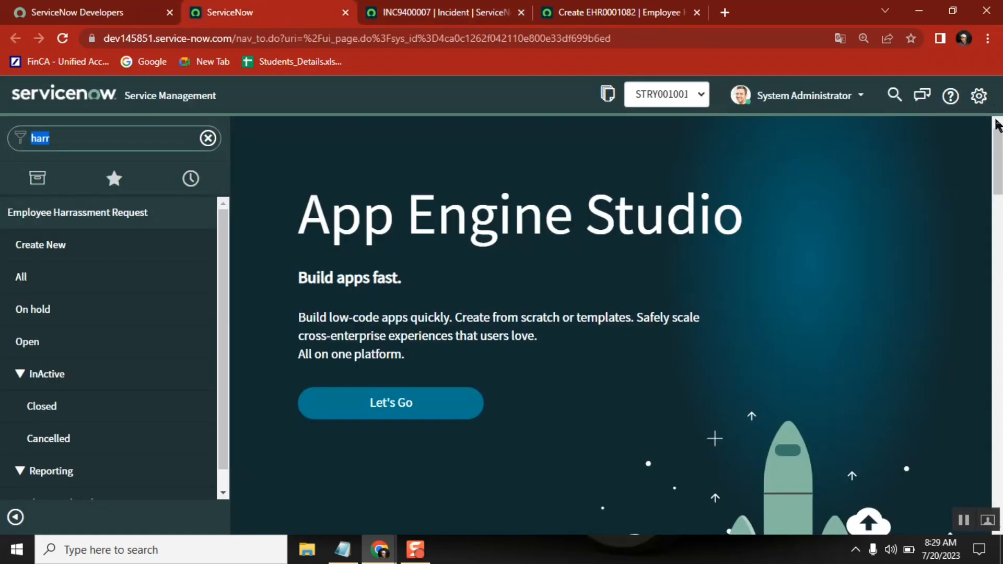
left_click(979, 96)
left_click(813, 124)
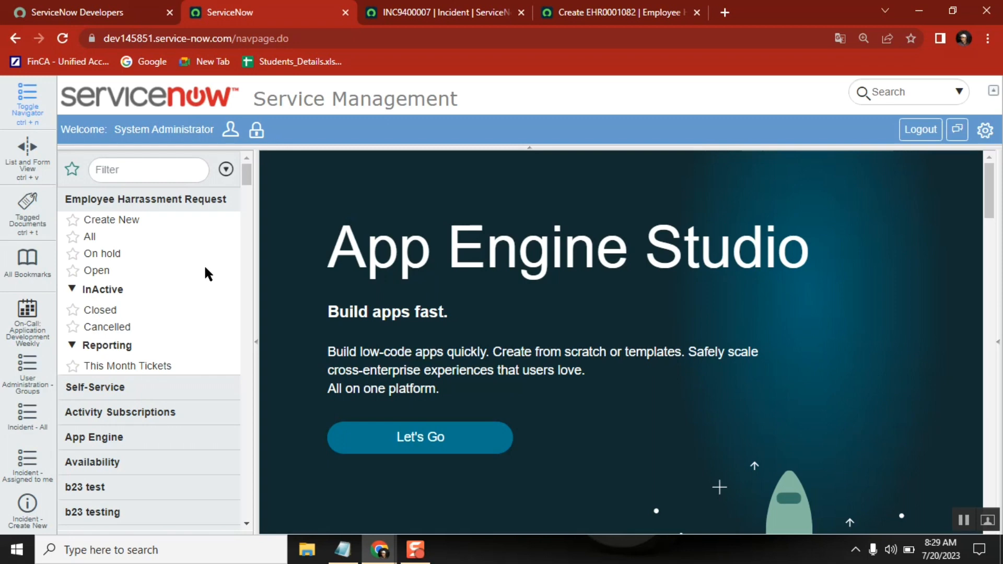
View the All list and the Open list of the Employee Harrassment Request application.
left_click(93, 236)
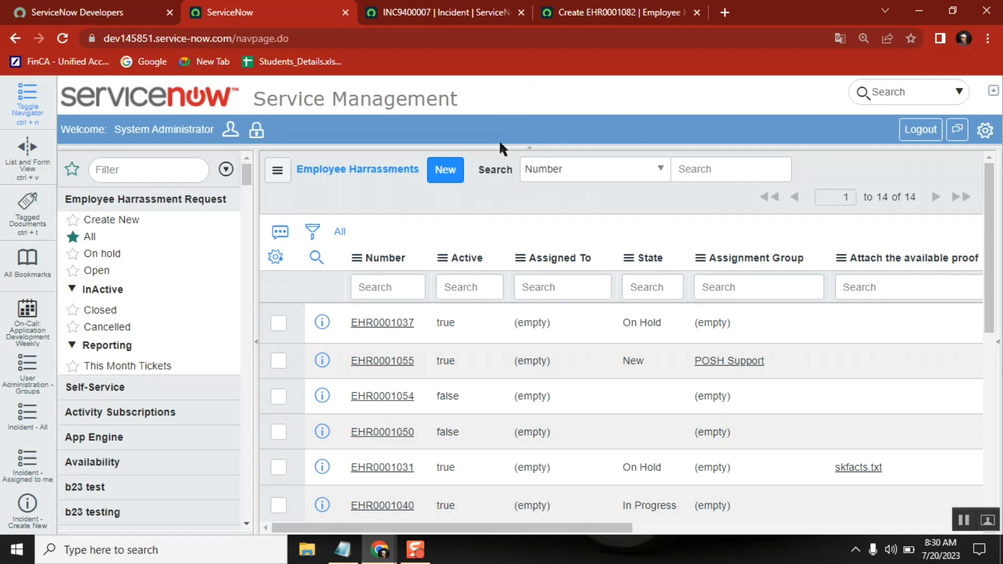
left_click(479, 197)
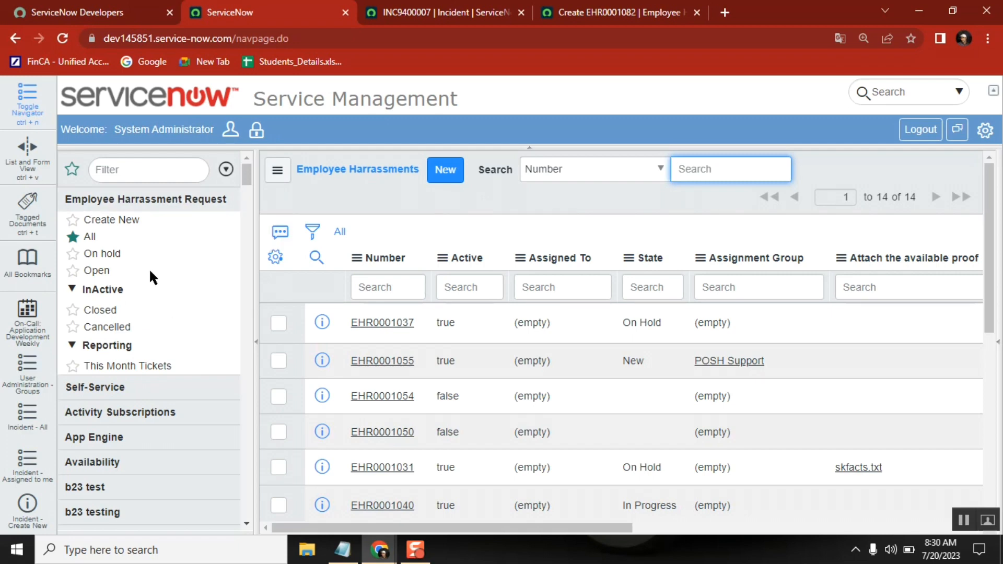
left_click(97, 270)
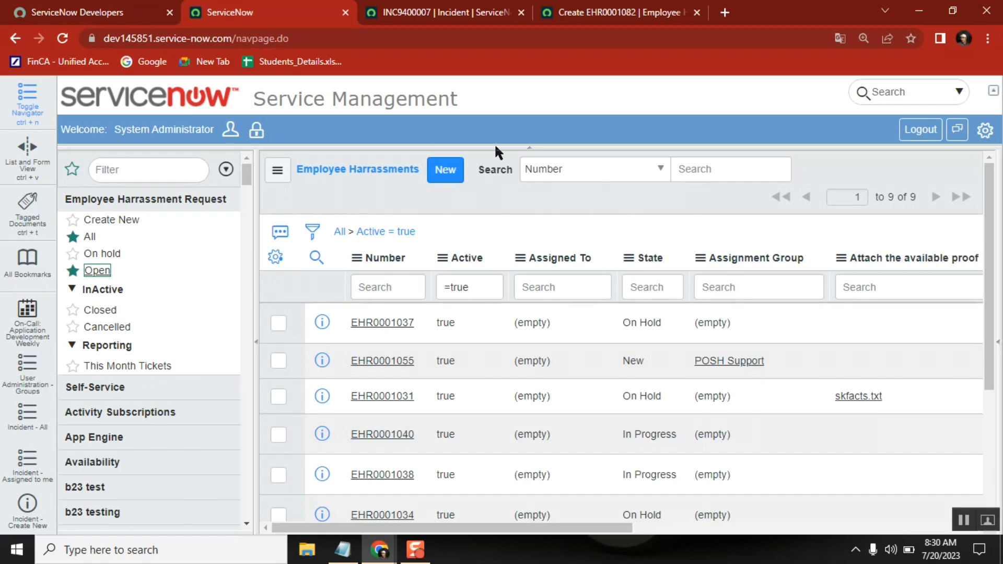
Highlight the UI 16 entry in the Notepad notes, and switch the ServiceNow instance to UI16.
left_click(342, 549)
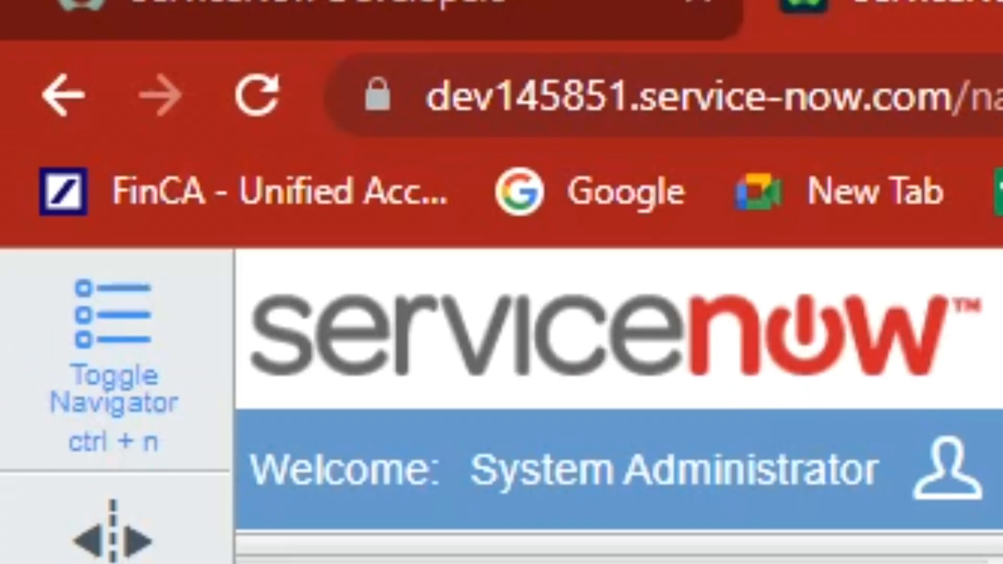
key("alt+Tab")
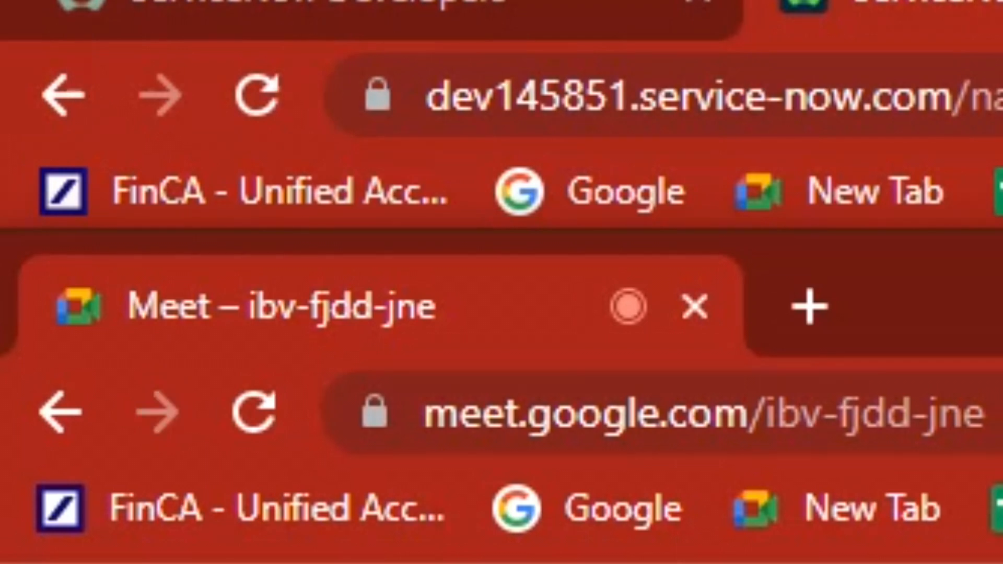
key("alt+Tab")
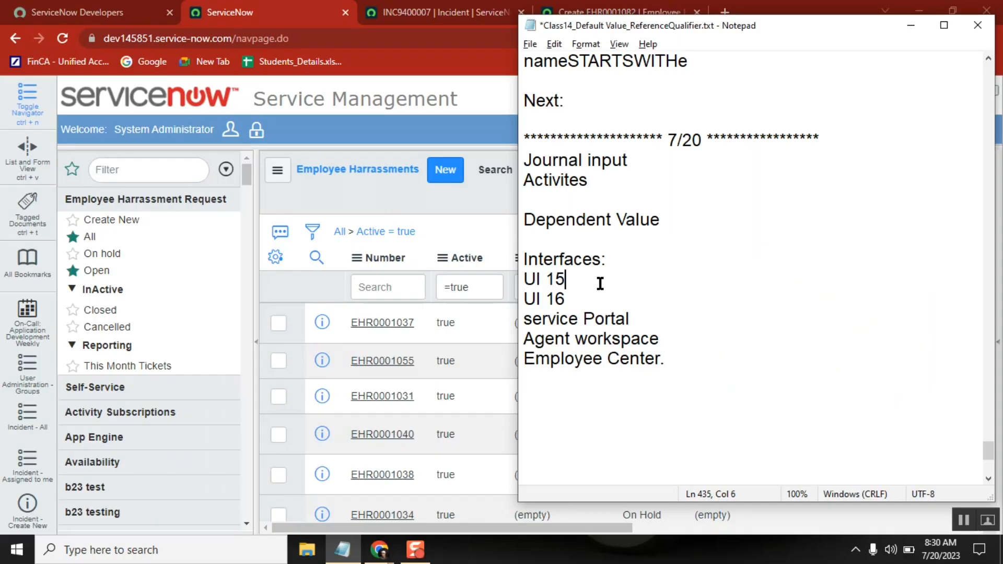
double_click(531, 298)
left_click(477, 86)
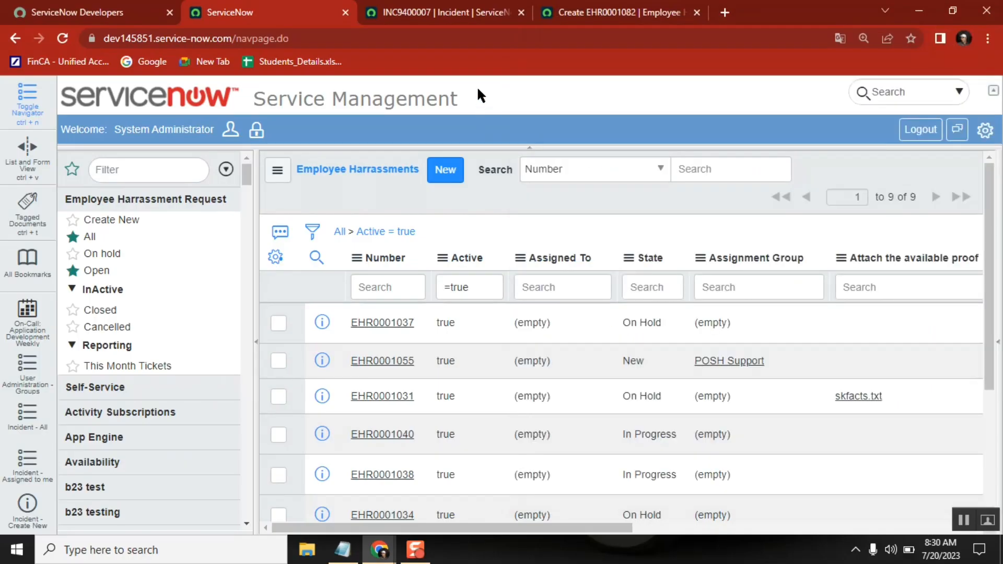
left_click(986, 132)
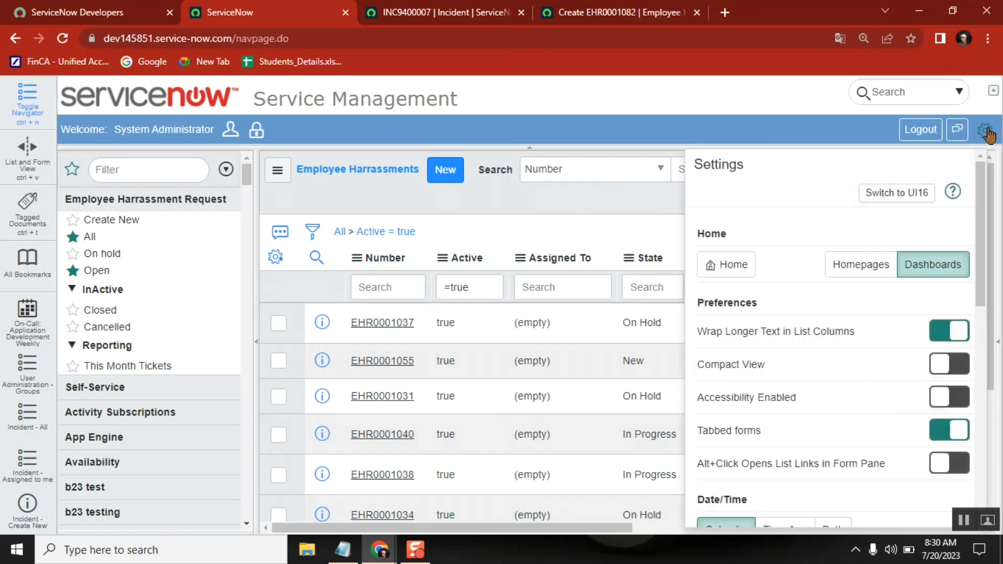
left_click(914, 198)
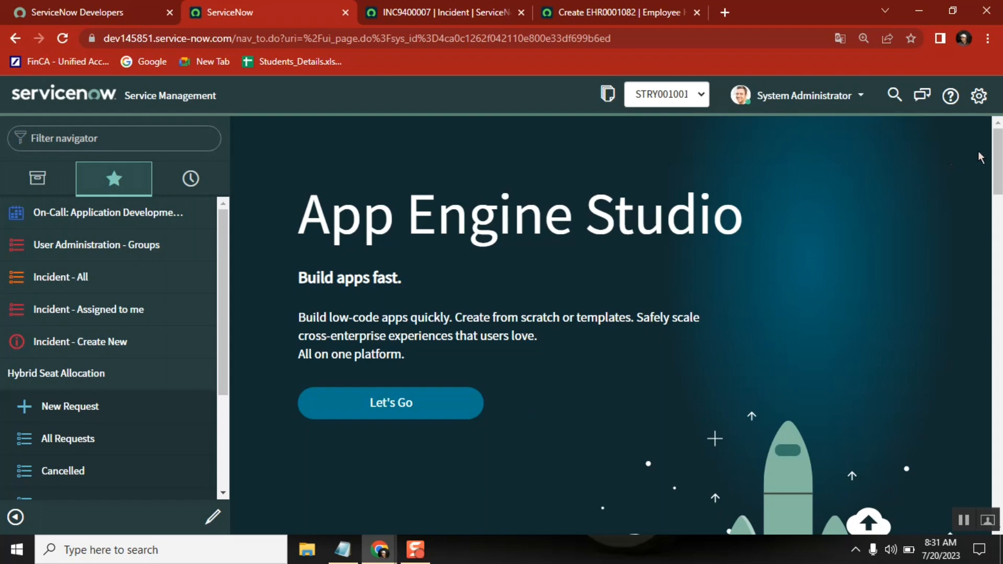
Switch the instance to UI15 again and view the Open list of Hybrid Seat Allocation.
left_click(978, 96)
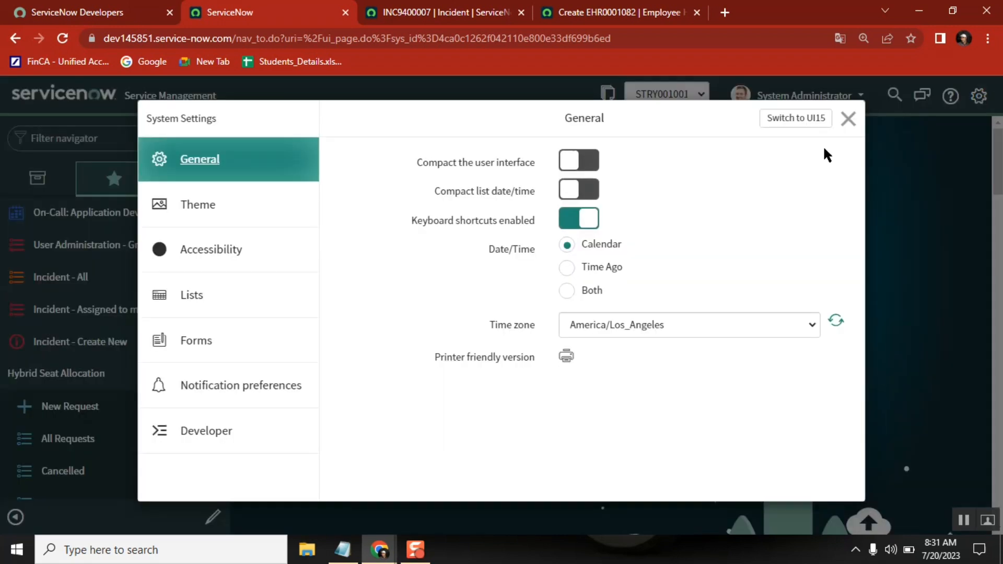
left_click(788, 123)
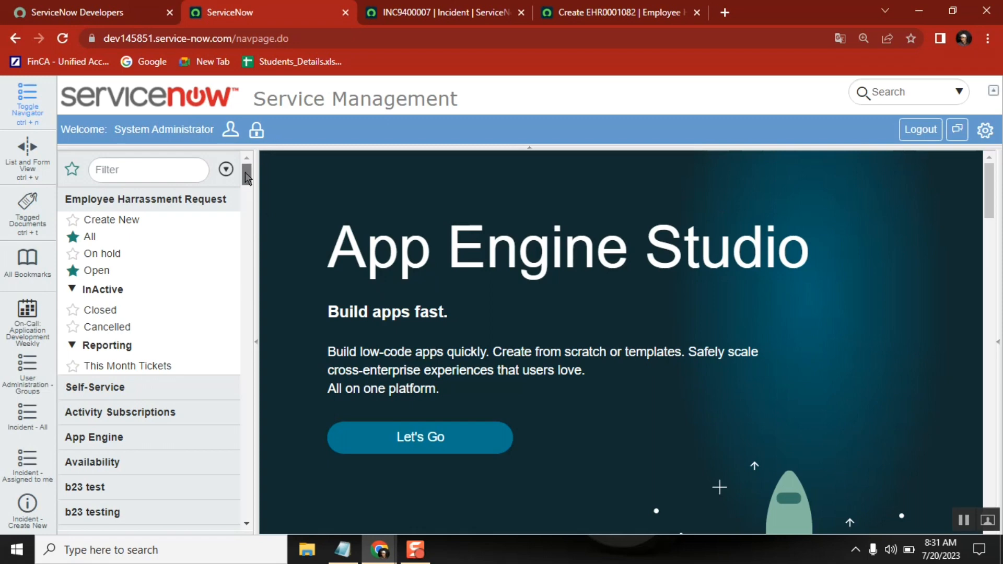
left_click_drag(247, 177, 251, 214)
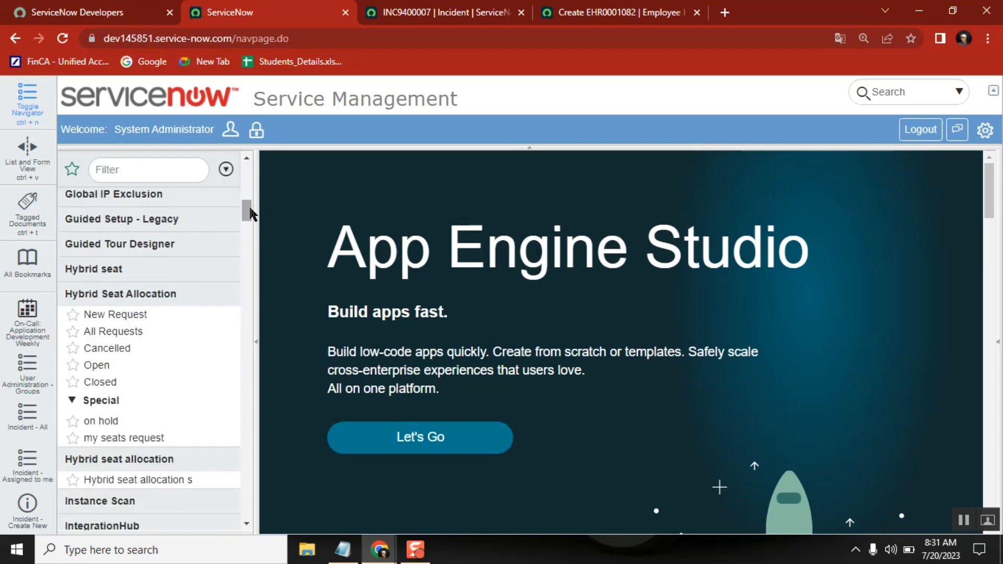
left_click(97, 365)
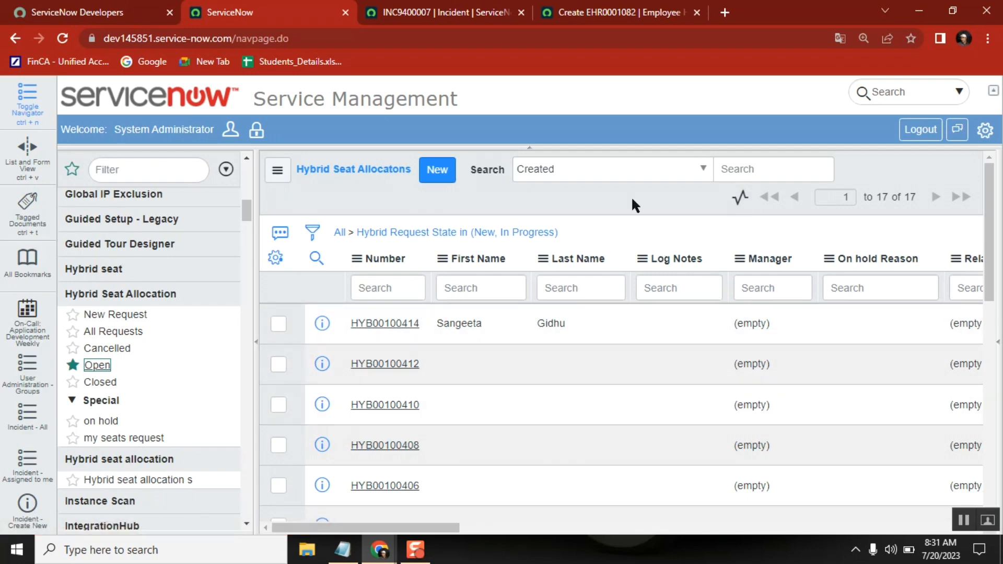
Return the instance to UI16, filter the navigator for "service portal" and open Service Portal Home.
left_click(984, 130)
left_click(906, 193)
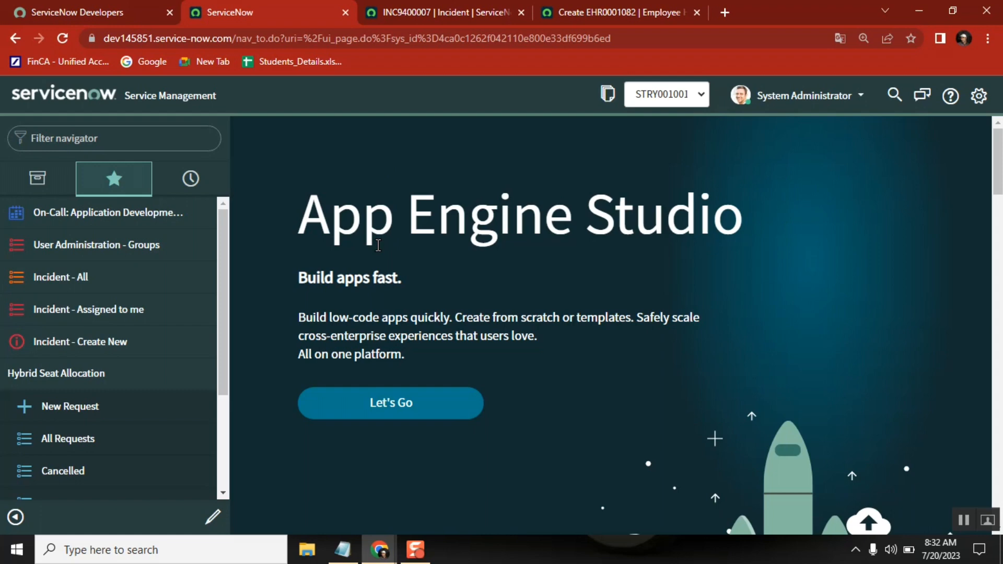
left_click(138, 141)
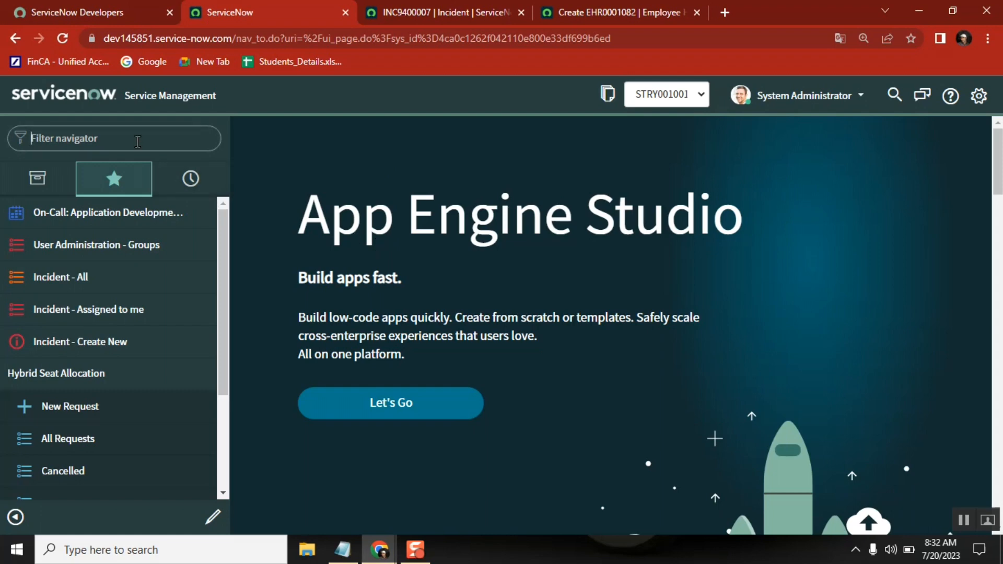
type("se")
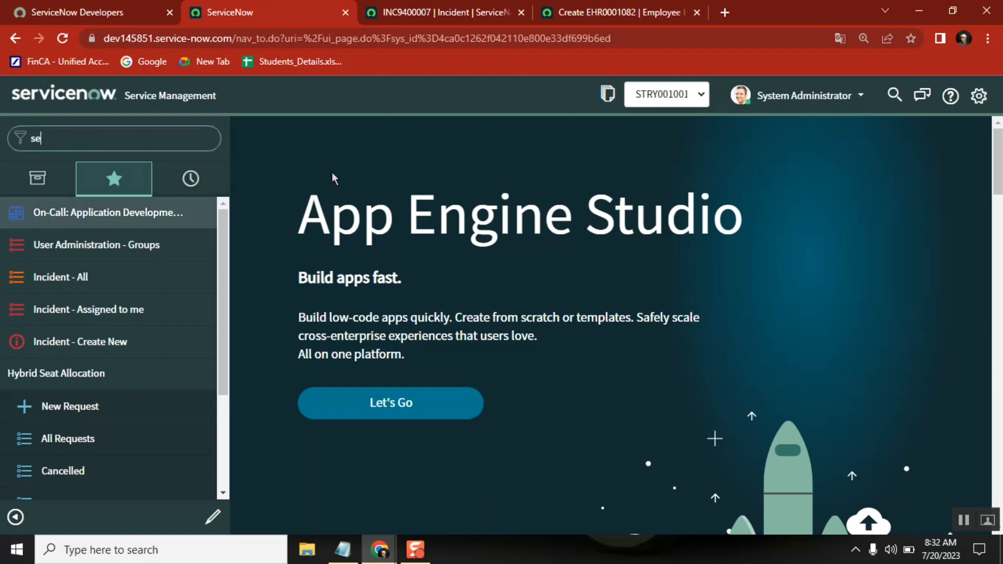
type("rvice por")
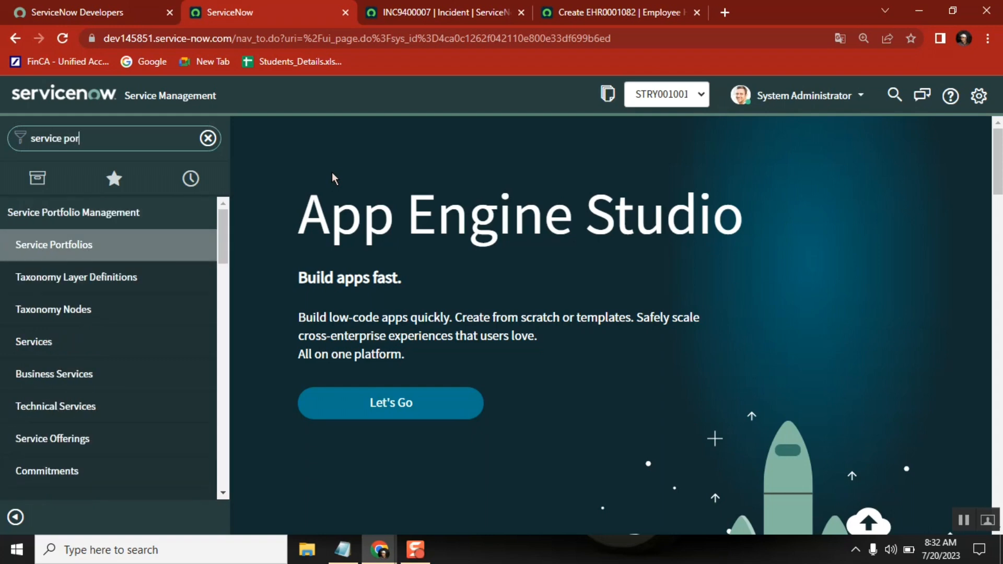
type("tal")
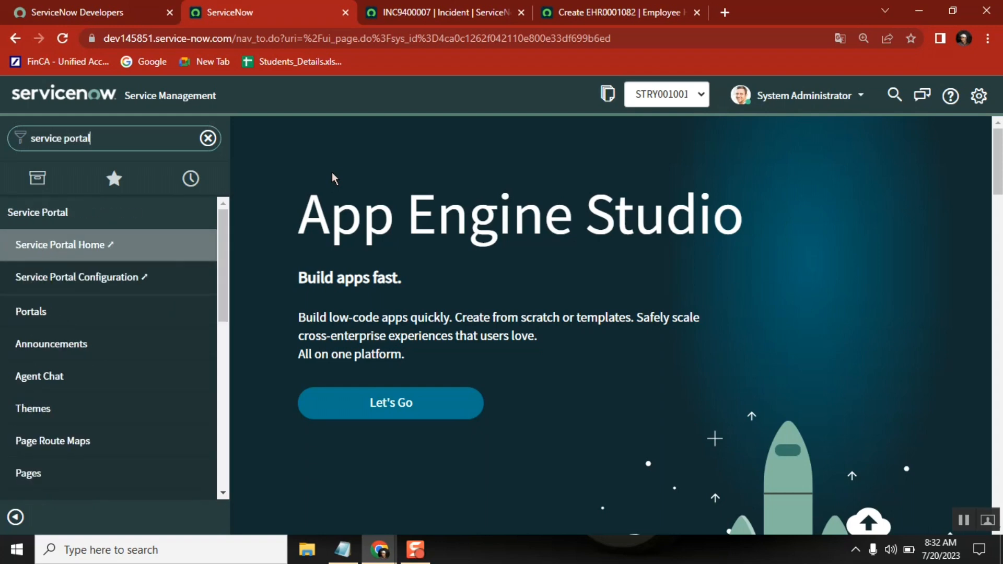
left_click(79, 246)
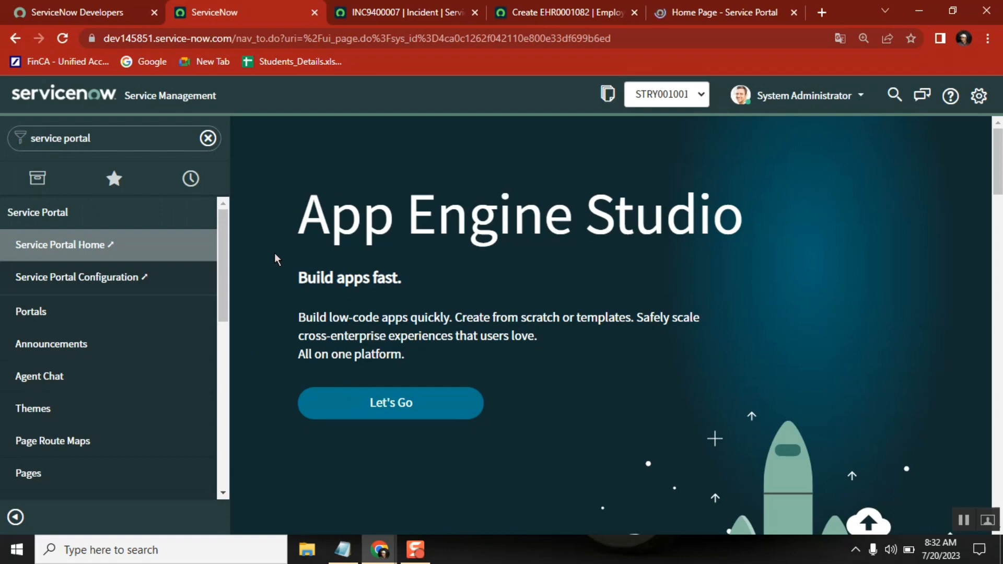
Compare the Service Portal home page with the UI16 main page and the open incident form.
left_click(720, 11)
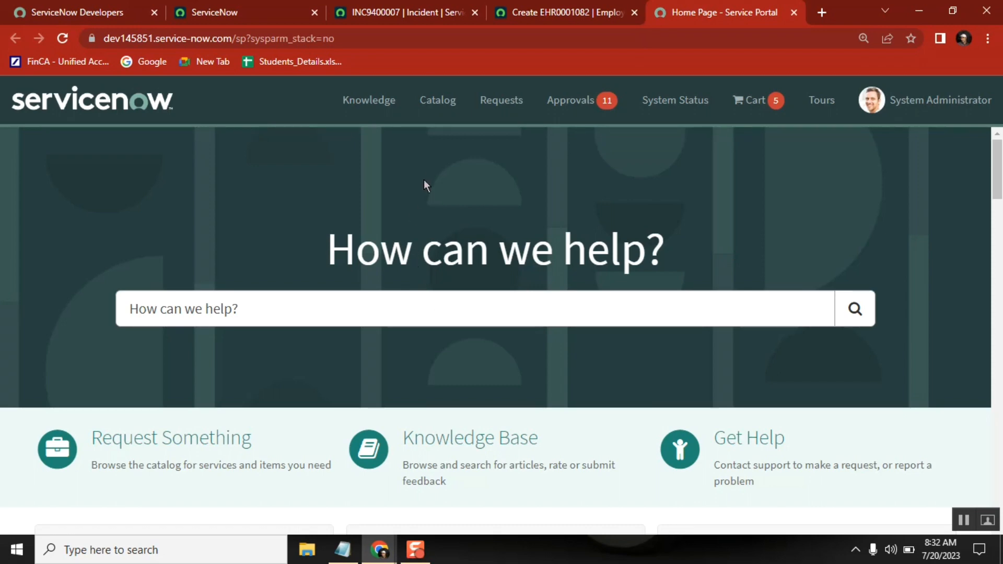
left_click(256, 19)
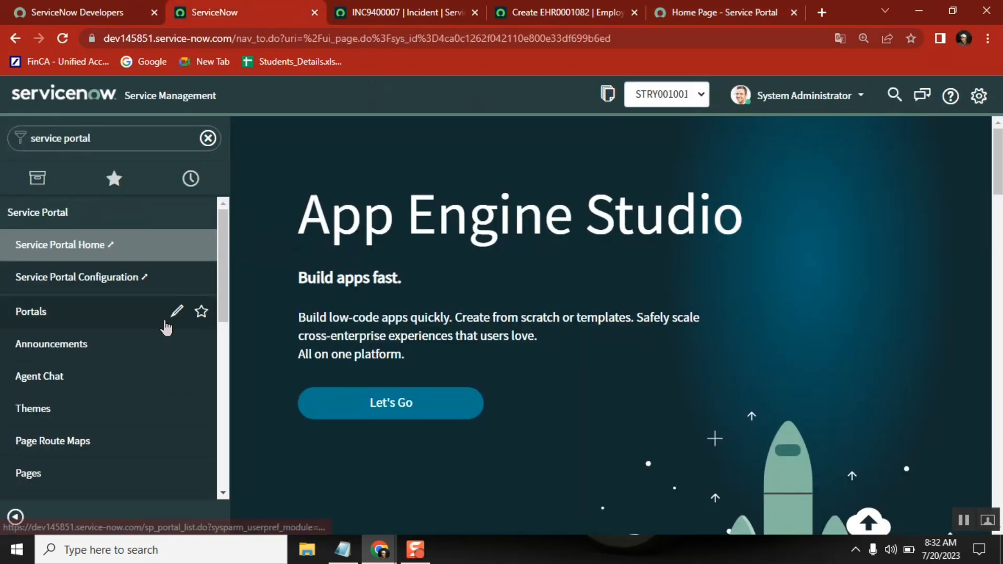
left_click(377, 15)
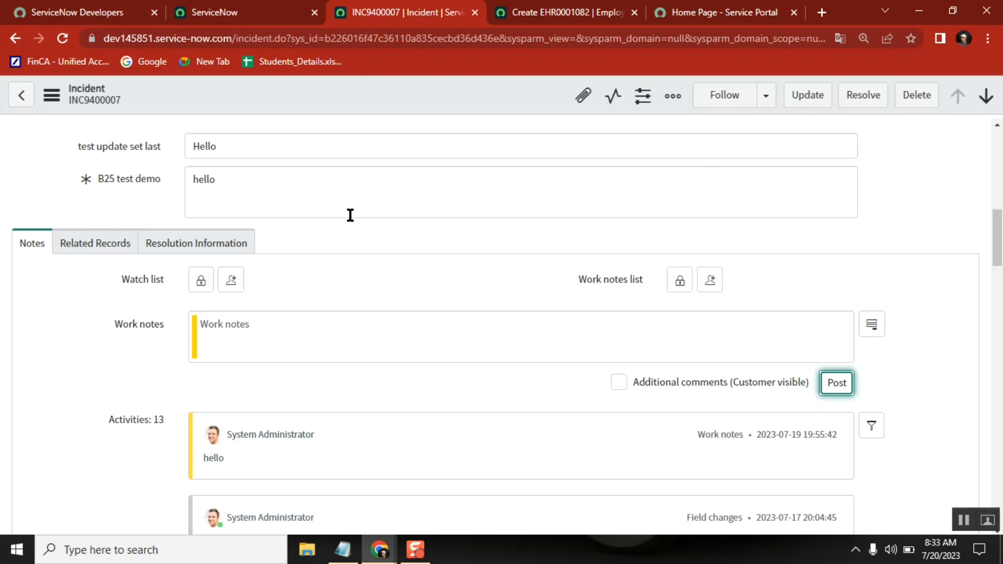
left_click(719, 12)
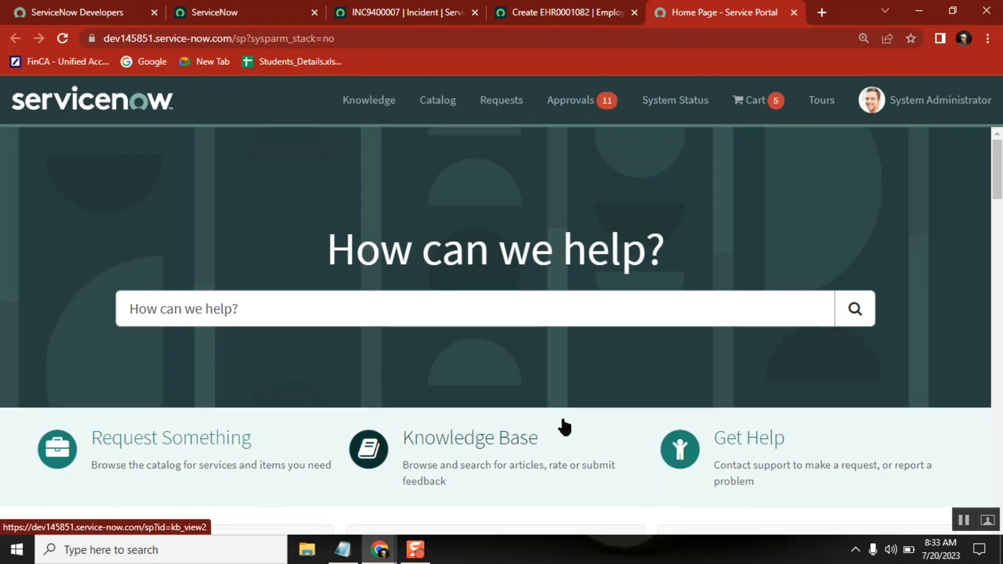
Highlight the "How can we help?" heading and examine the search field and contents of the Service Portal home page.
left_click_drag(331, 249, 649, 252)
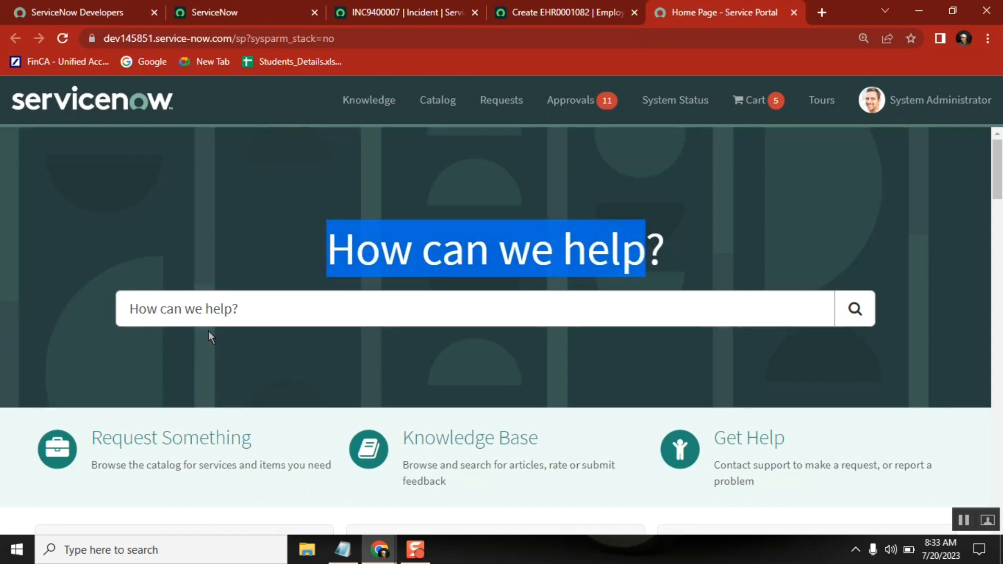
left_click(230, 312)
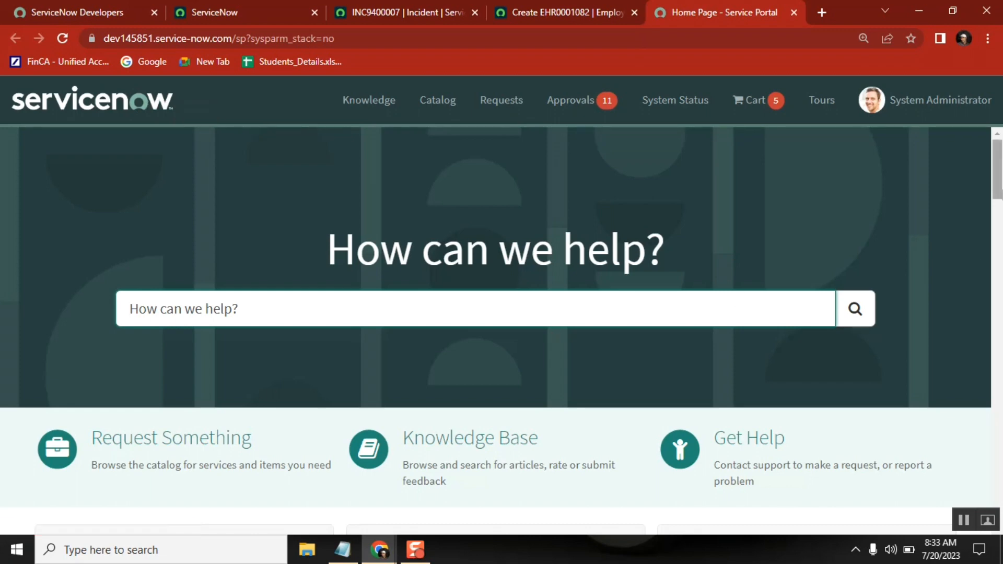
scroll(1000, 166, "down", 10)
scroll(1000, 166, "up", 10)
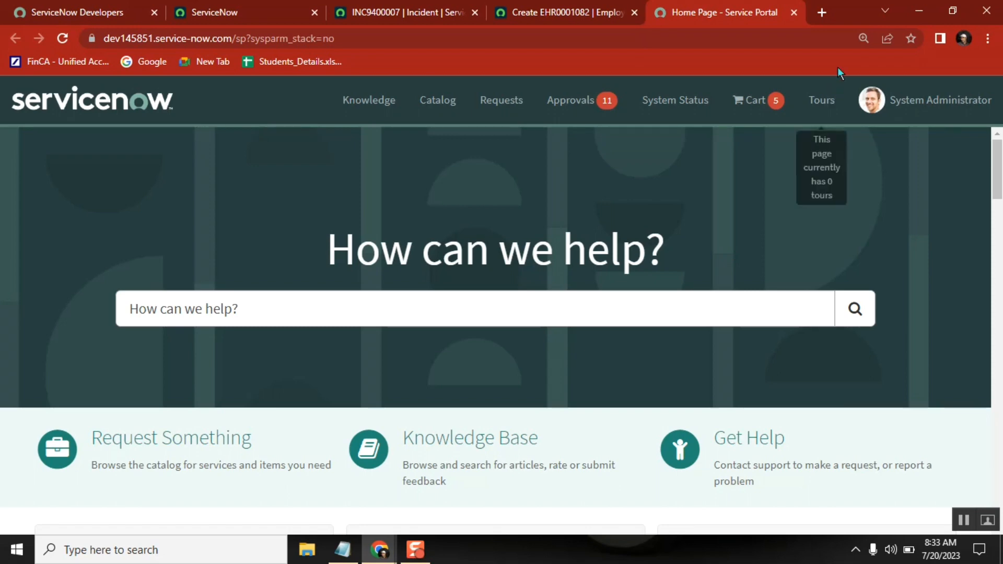
Open makemytrip.com in a new browser tab as a comparison website, and return to the Service Portal home page.
left_click(821, 13)
type("make")
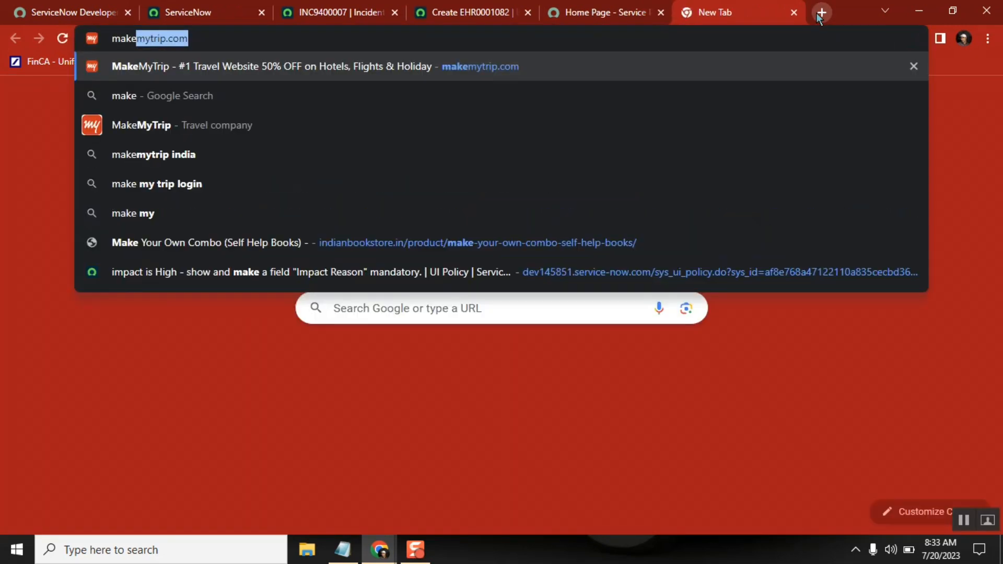
key("Return")
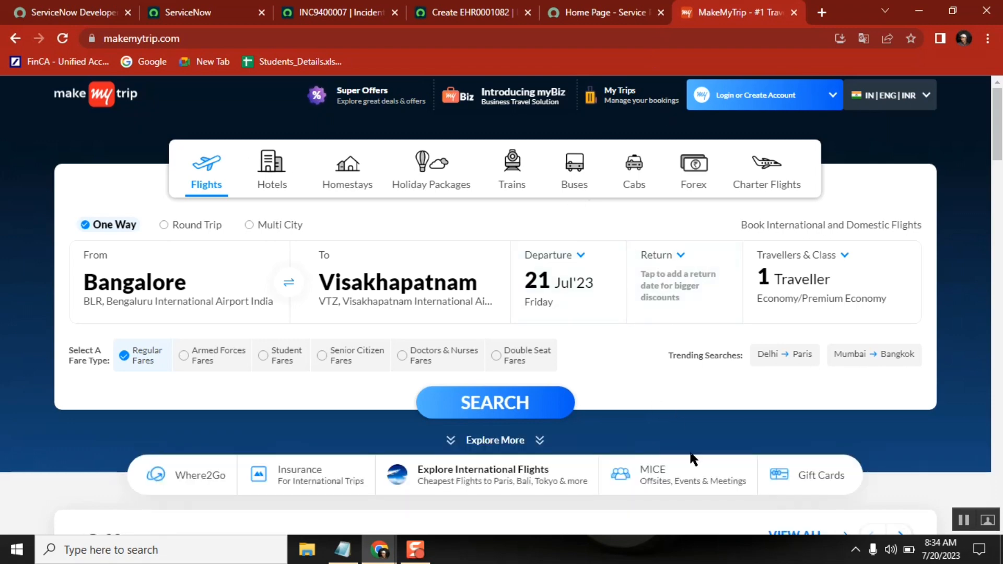
left_click(586, 7)
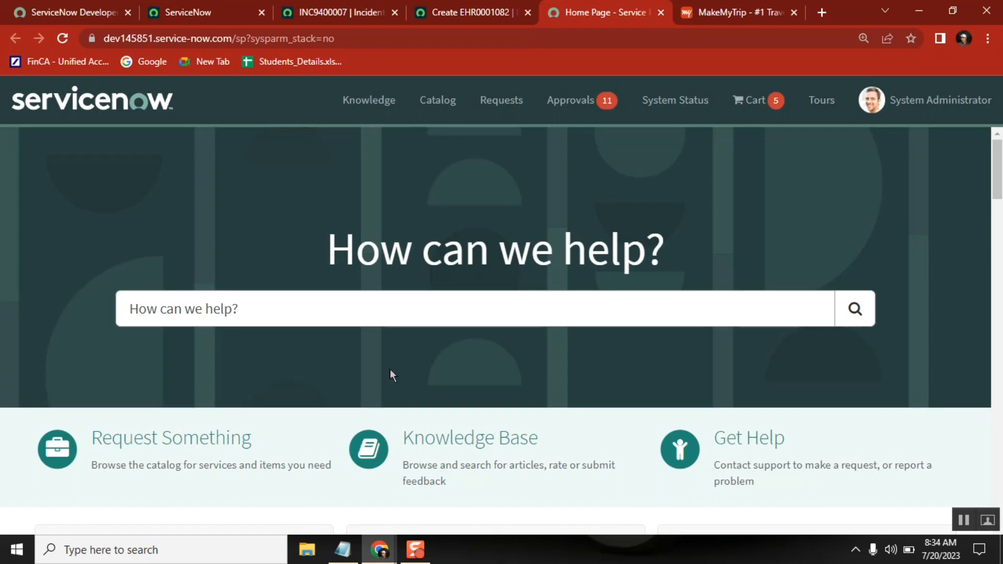
View the Request Something catalog and the 5-item approval request below the Macbook Pro one, and return to the portal home page.
left_click(208, 440)
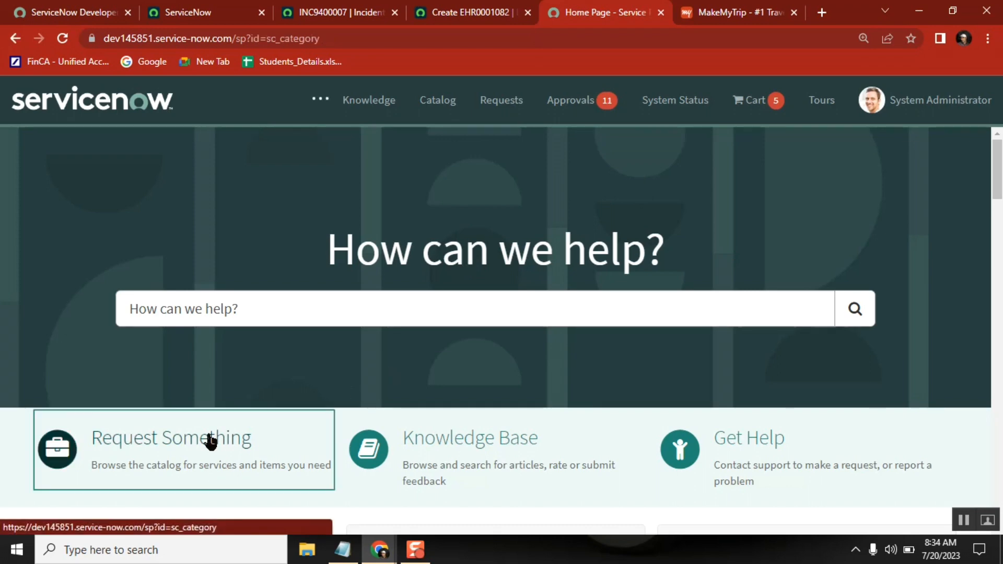
left_click(571, 100)
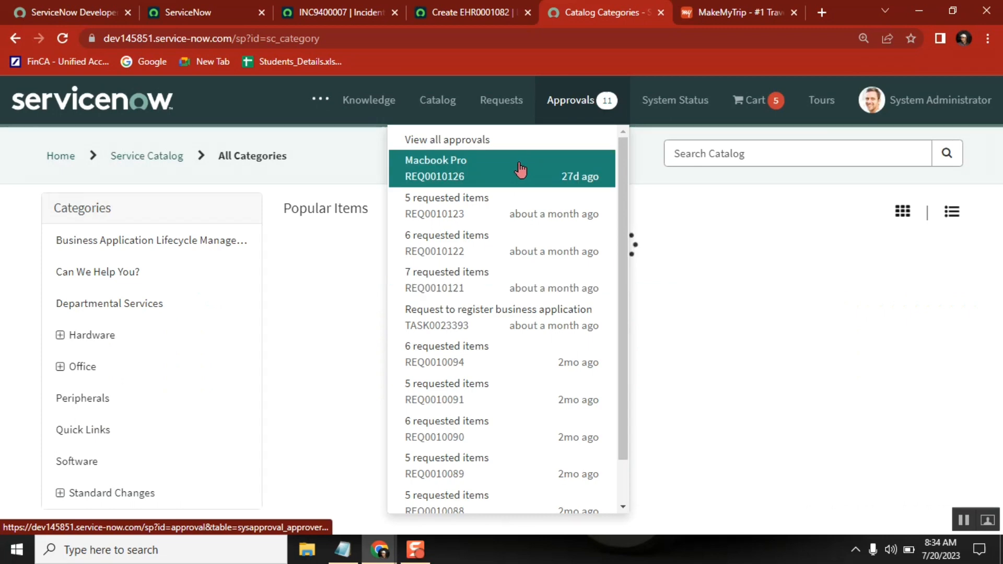
left_click(504, 220)
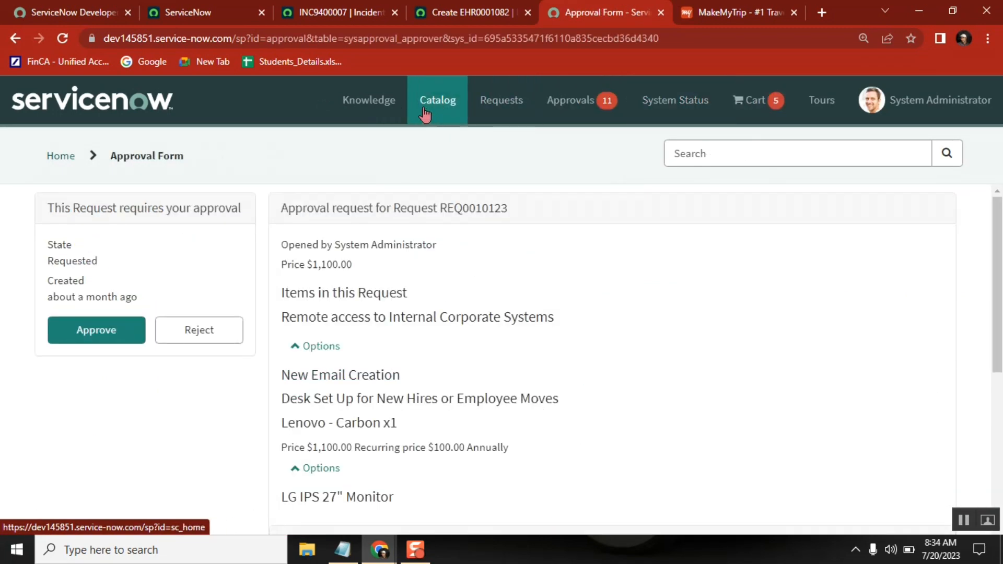
left_click_drag(463, 137, 285, 186)
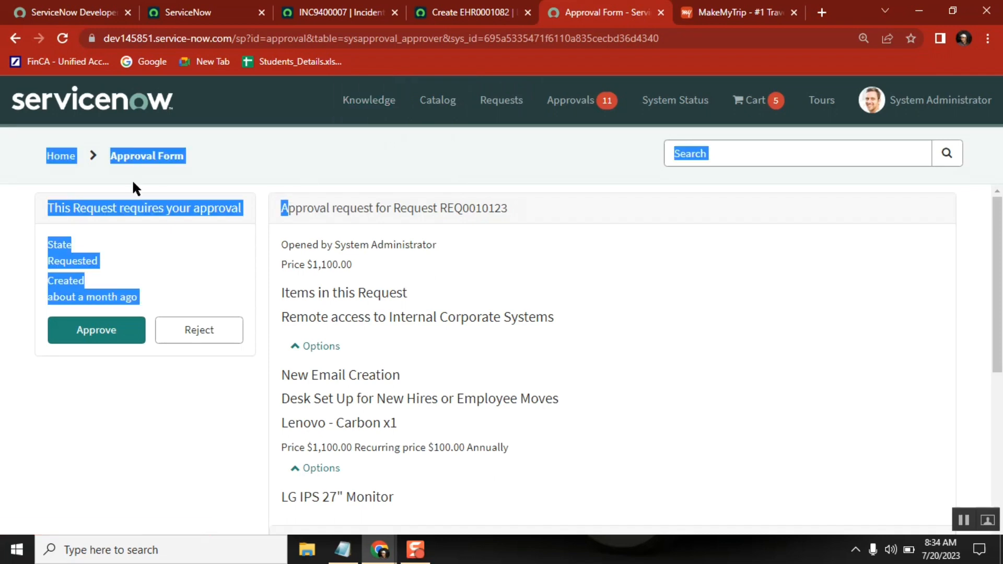
left_click(60, 155)
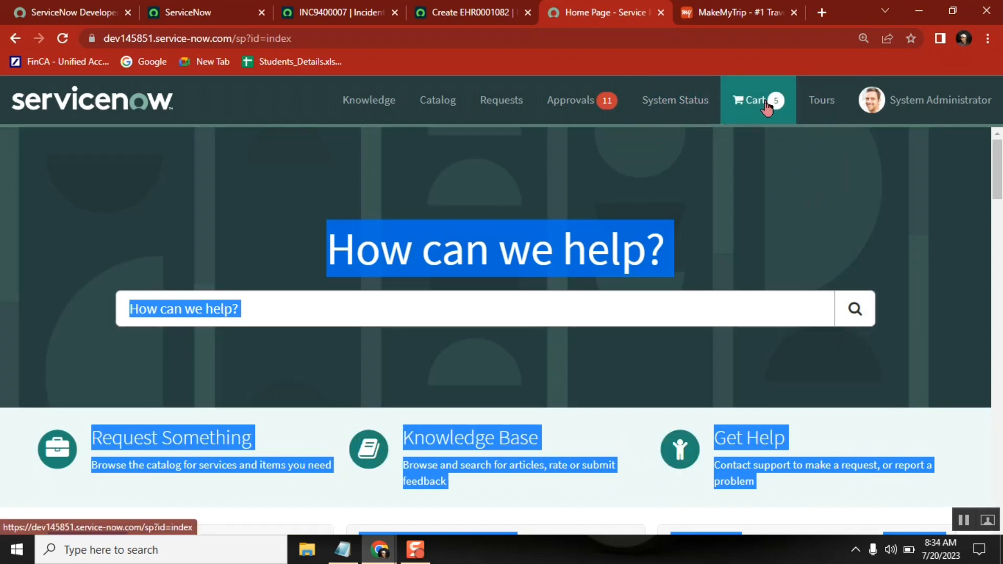
Examine how the Service Portal's layout and search differ from the incident form and the UI16 navigator, ending on the portal home page.
left_click(333, 11)
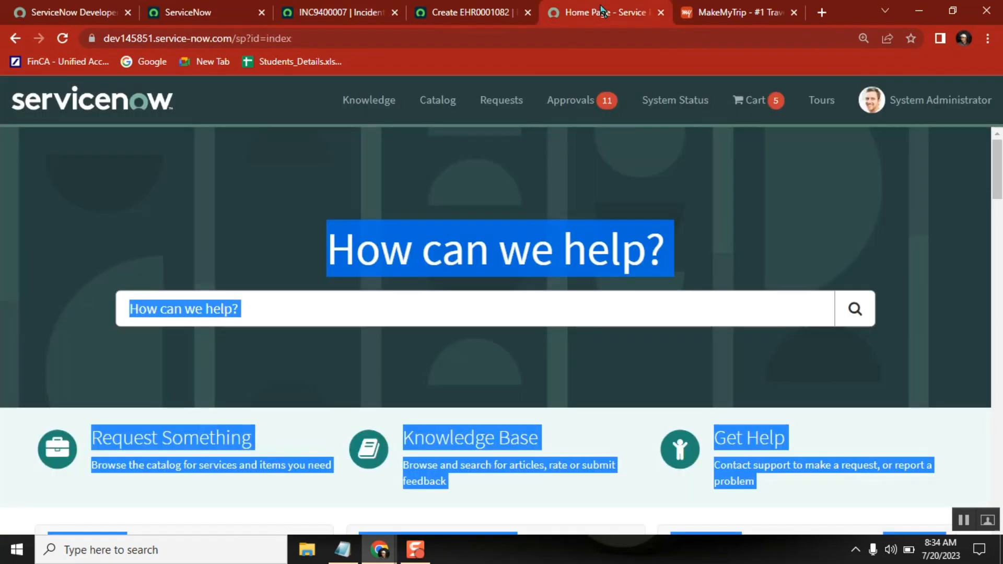
left_click(603, 12)
left_click(325, 15)
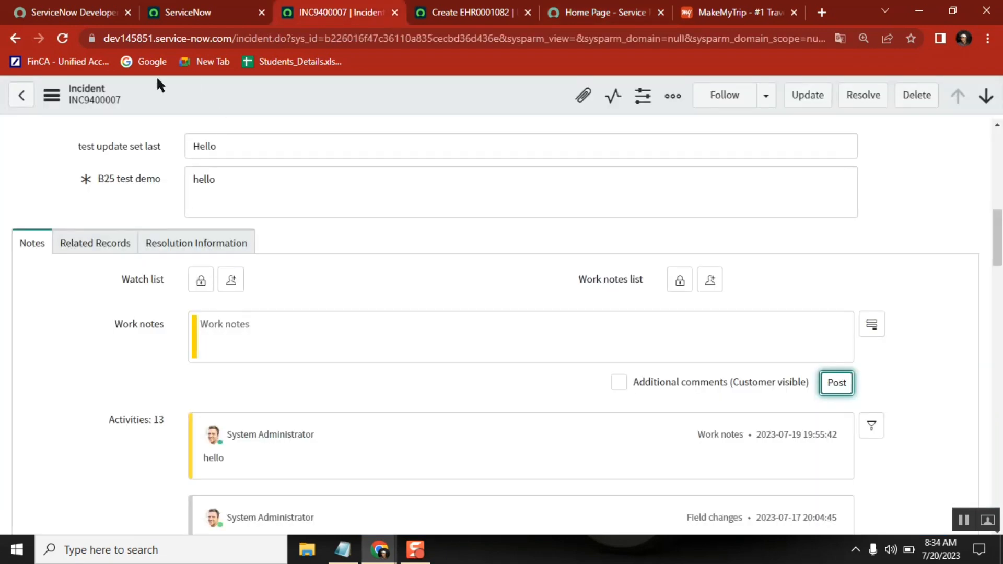
left_click(202, 10)
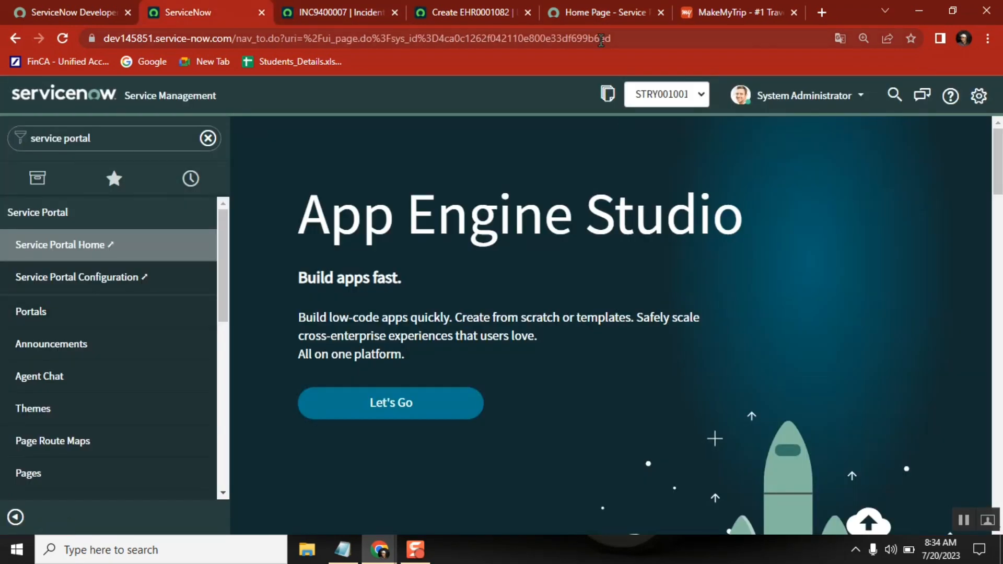
left_click(594, 20)
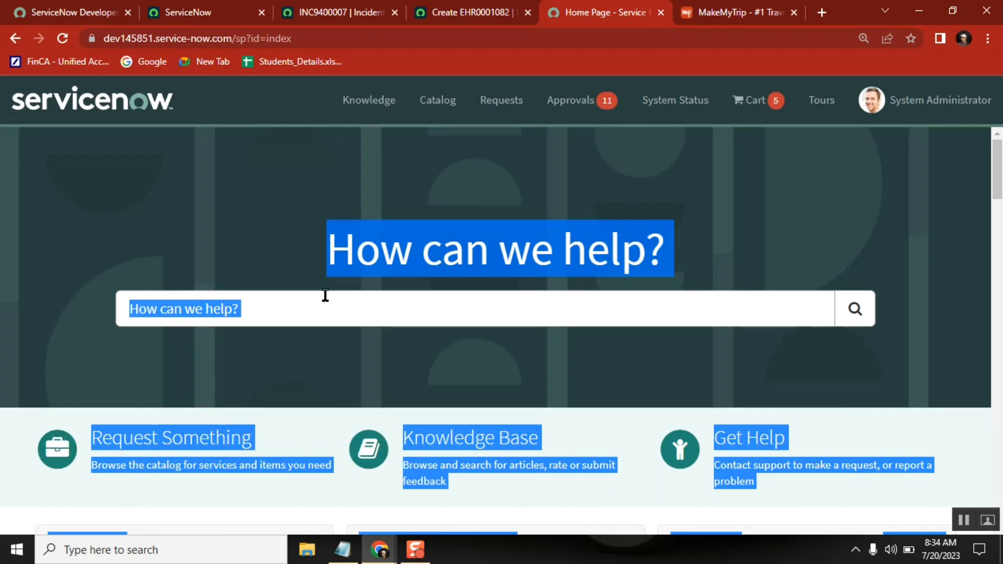
left_click(246, 313)
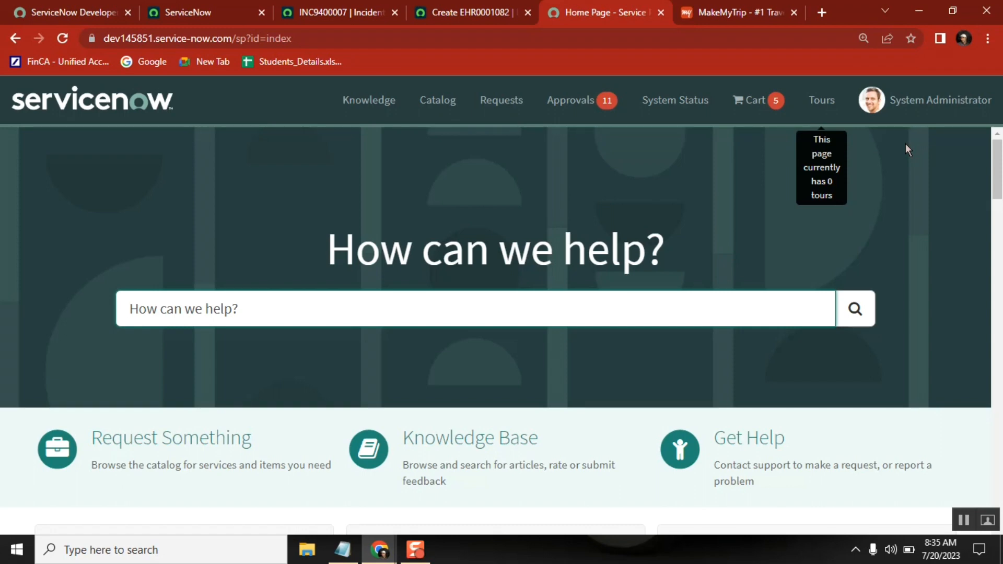
left_click(186, 16)
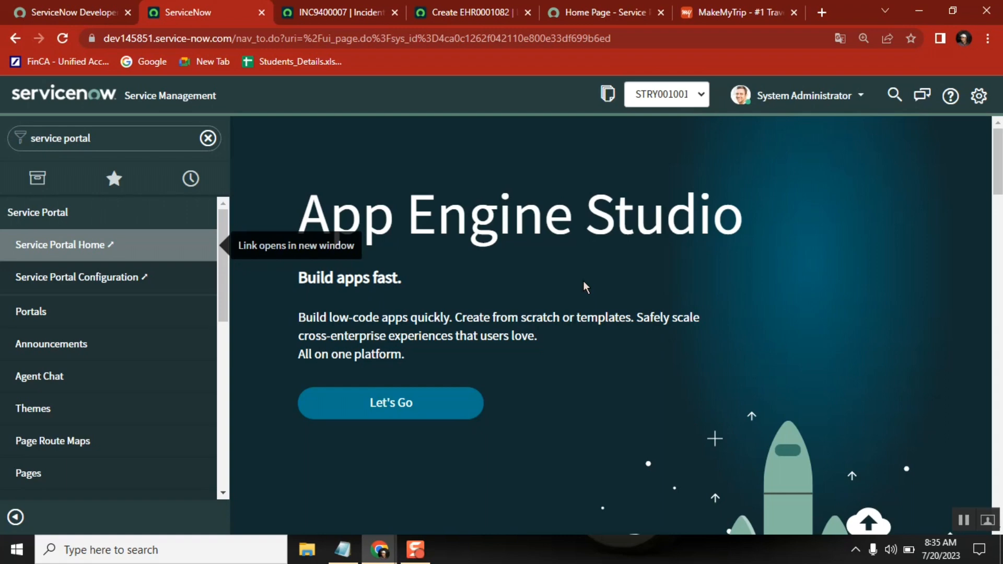
left_click(605, 9)
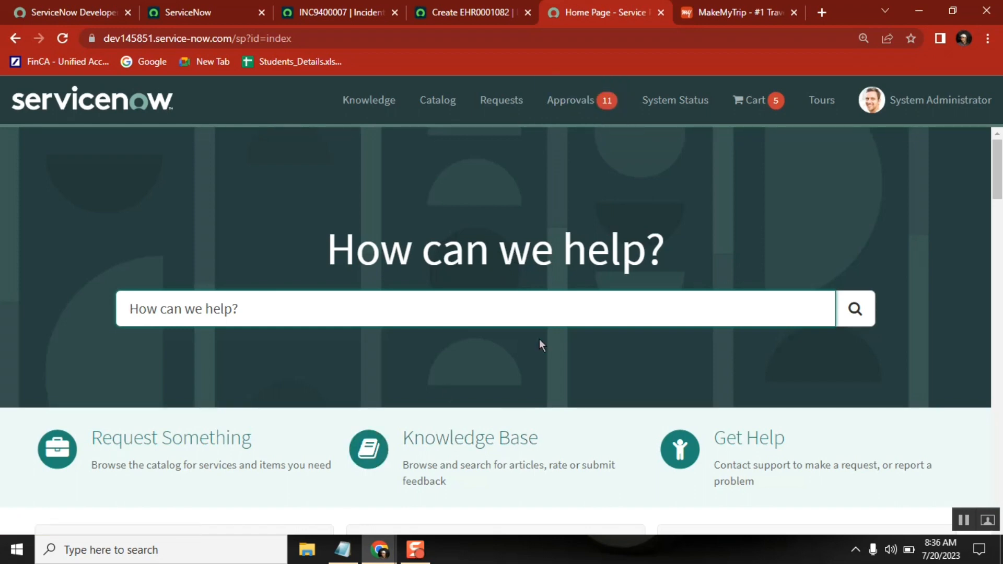
Check the interface list in the Notepad notes, and view the Homepage Search widget's context options on the portal home page.
left_click(344, 550)
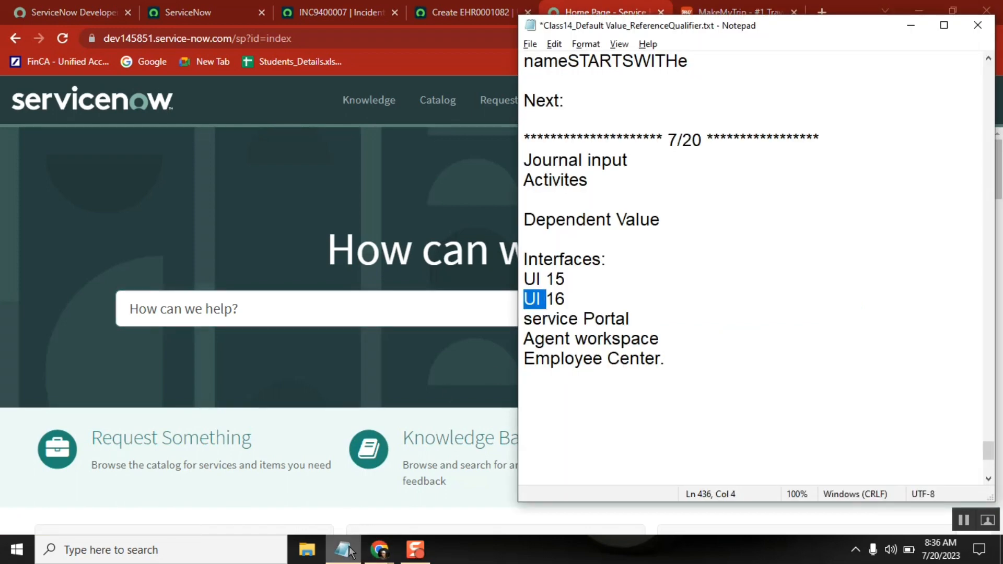
left_click(348, 549)
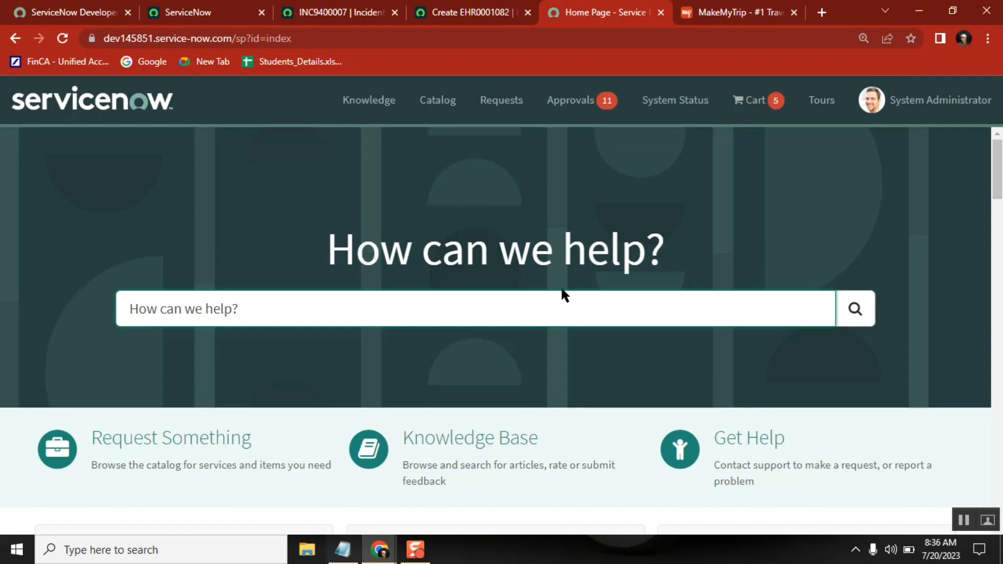
right_click(612, 160)
left_click(531, 171)
right_click(532, 171, "ctrl")
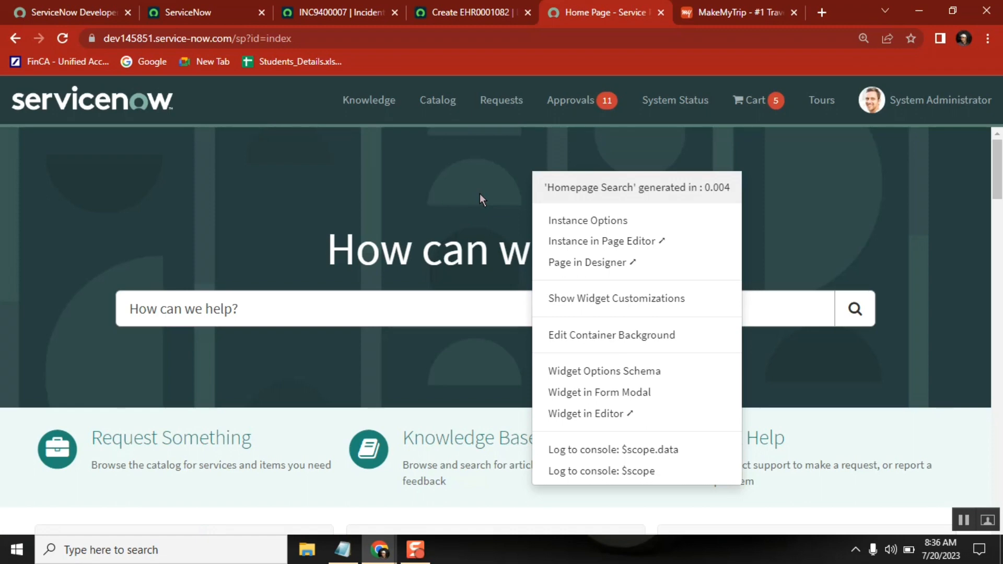
left_click(247, 514)
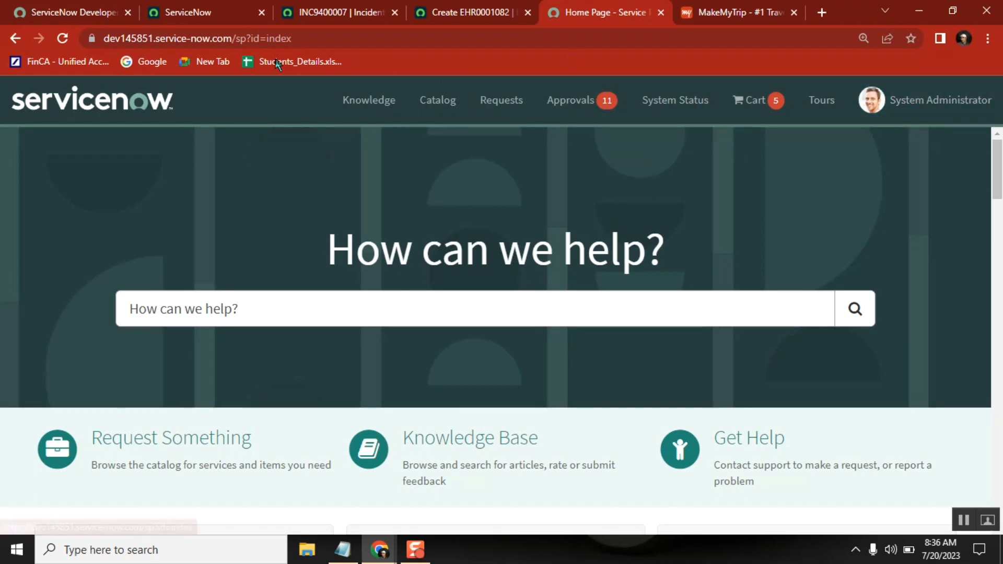
Highlight the base instance address in the UI16 URL and the /sp suffix in the Service Portal URL.
double_click(203, 40)
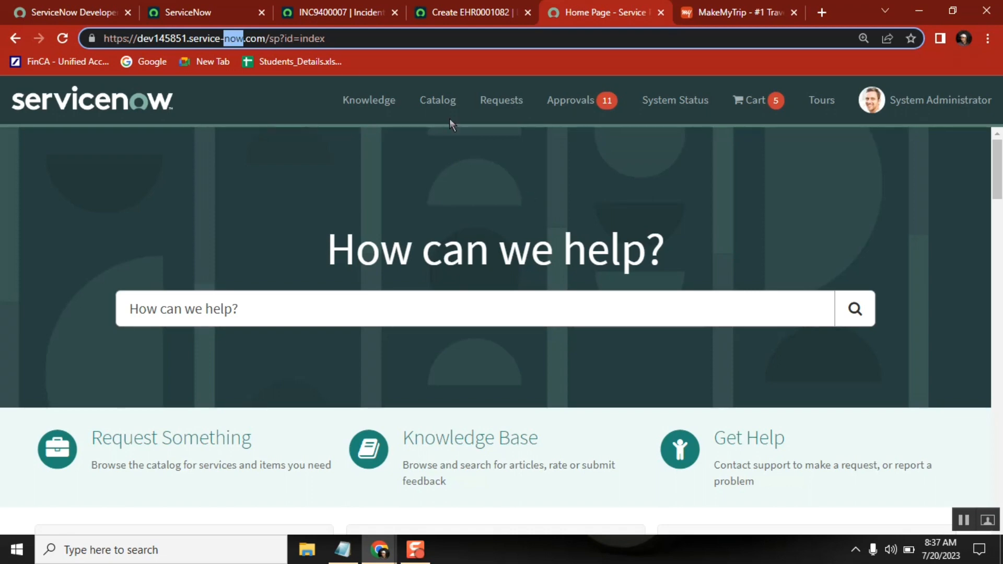
left_click(202, 9)
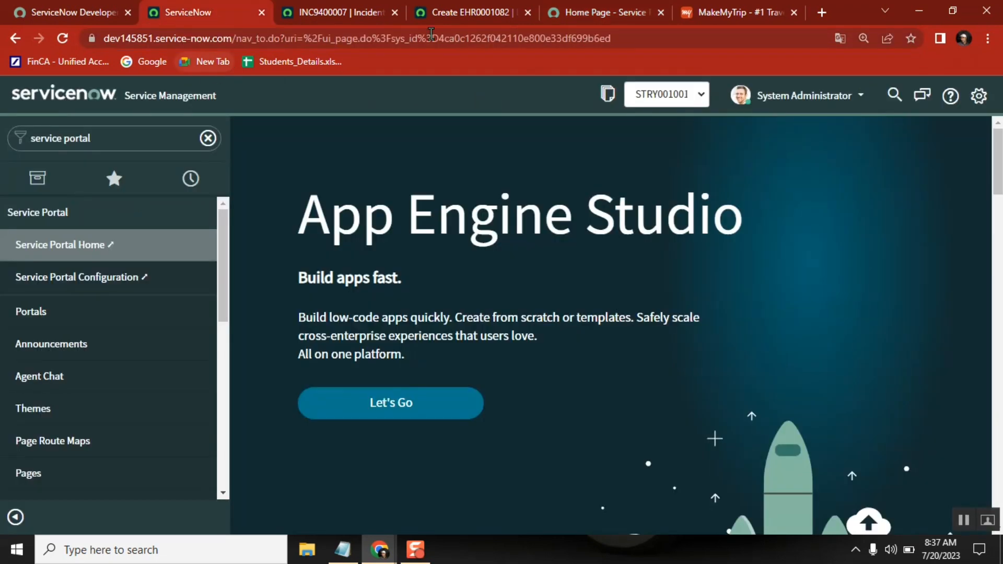
left_click(230, 40)
left_click_drag(229, 40, 195, 40)
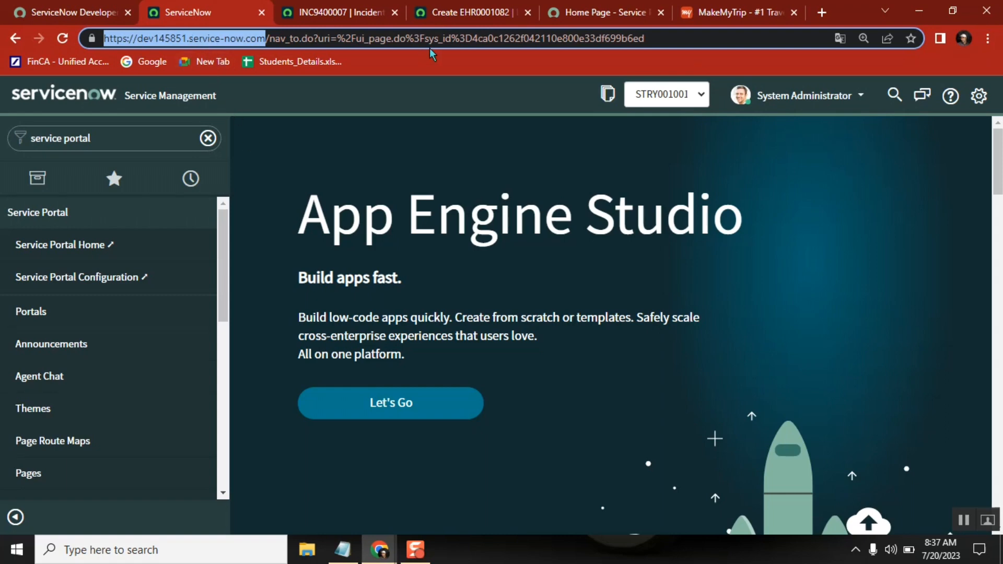
left_click(485, 10)
left_click(580, 13)
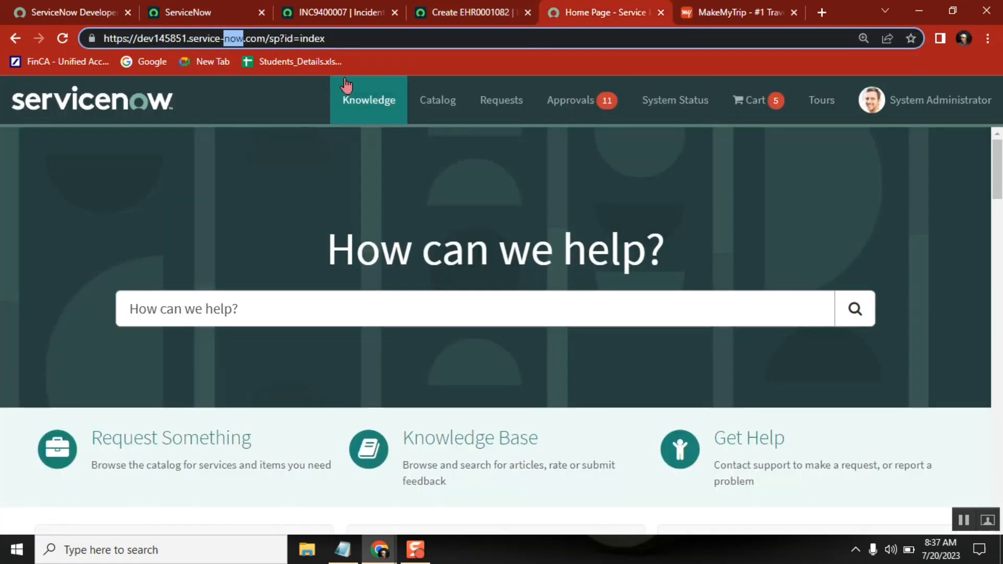
left_click(333, 40)
left_click_drag(288, 40, 266, 40)
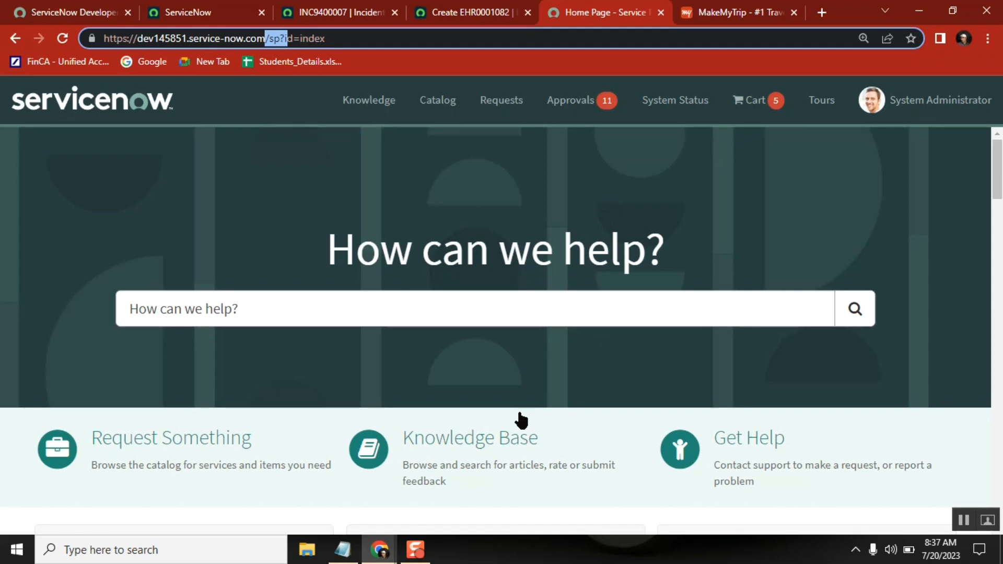
Highlight the service Portal entry and the Agent workspace entry in the Notepad interface list.
left_click(342, 549)
left_click(568, 319)
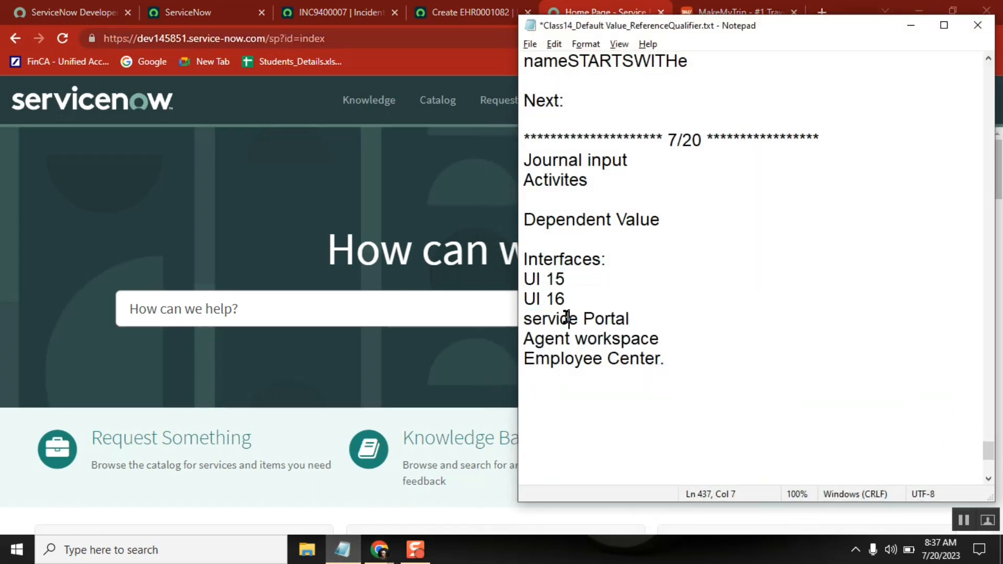
double_click(568, 319)
double_click(546, 337)
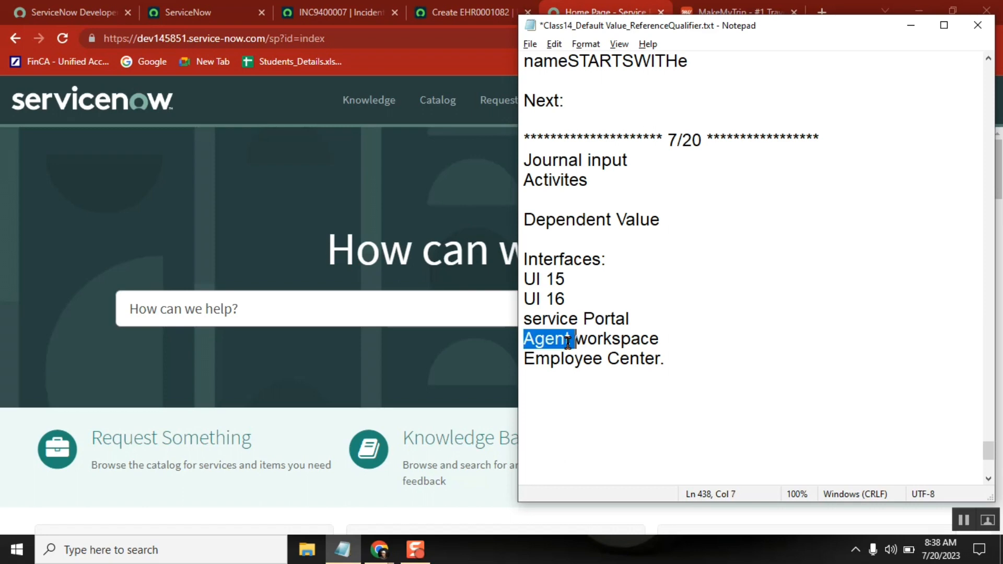
Filter the UI16 navigator for "agent workspa" and open Agent Workspace Home in its own browser tab.
left_click(221, 21)
left_click(123, 137)
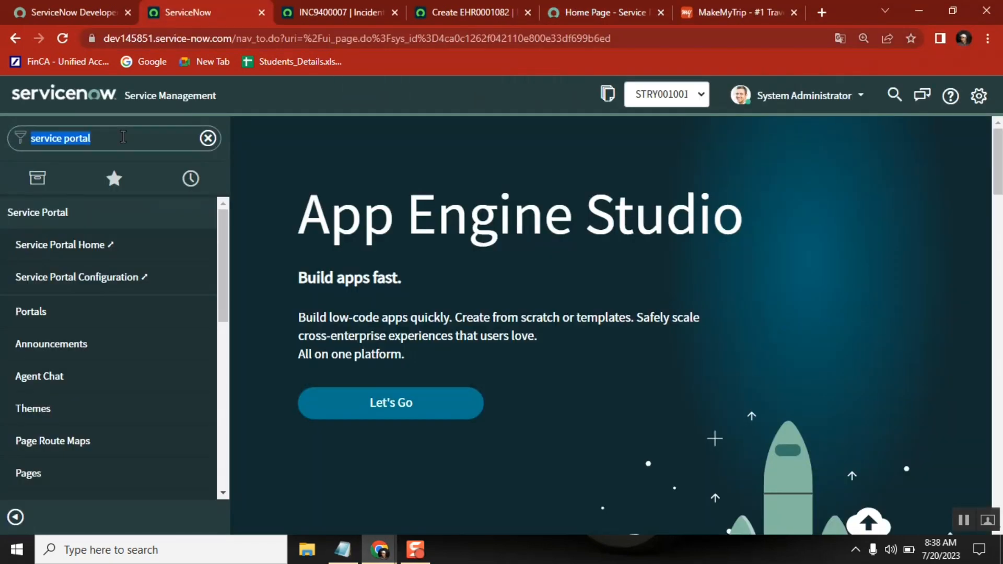
type("agent")
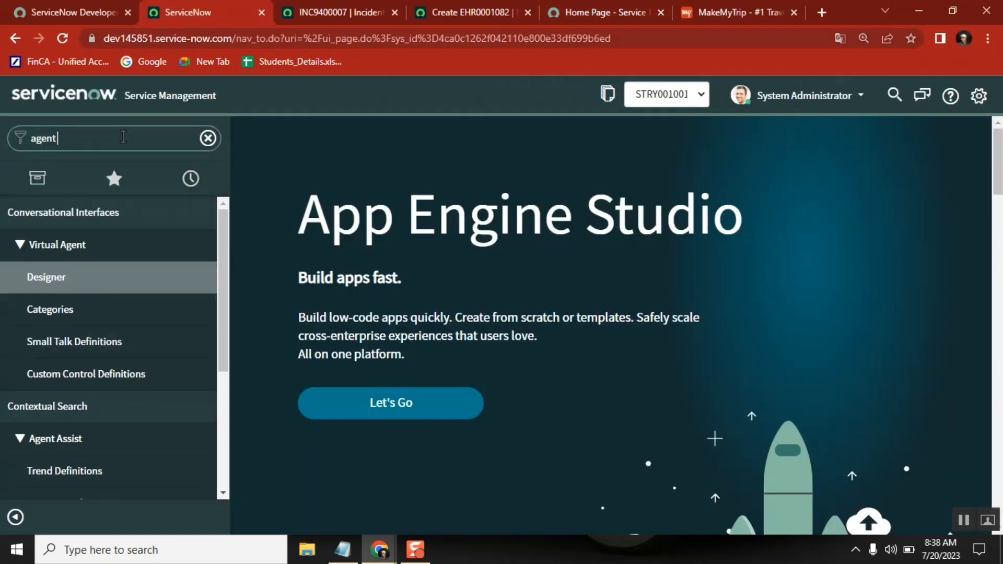
type(" workspa")
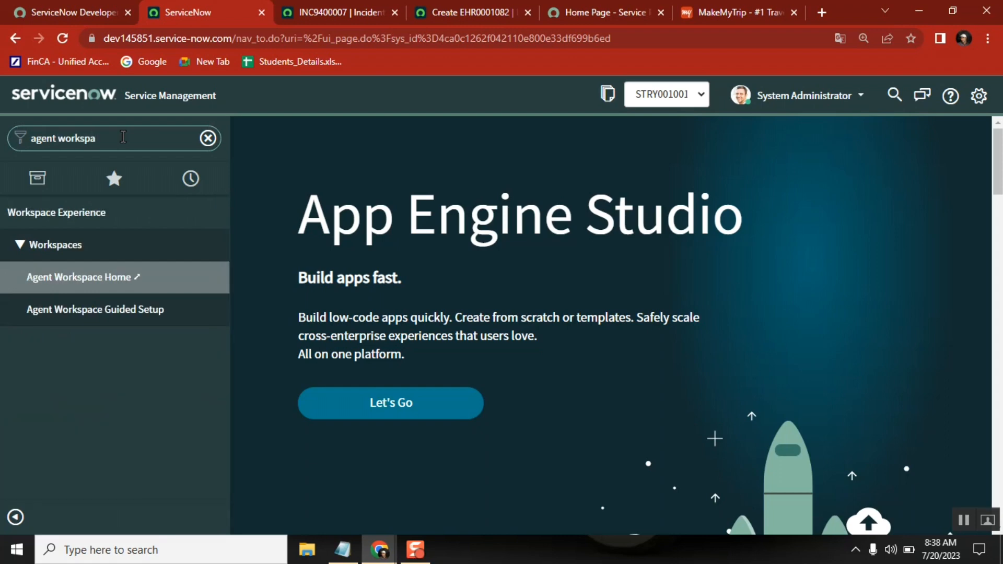
left_click(131, 277)
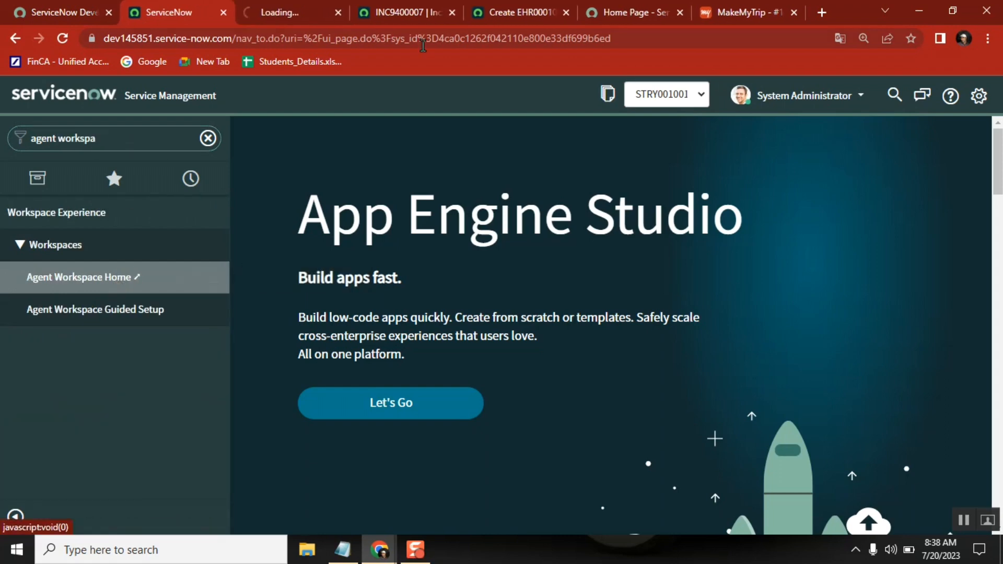
left_click(289, 11)
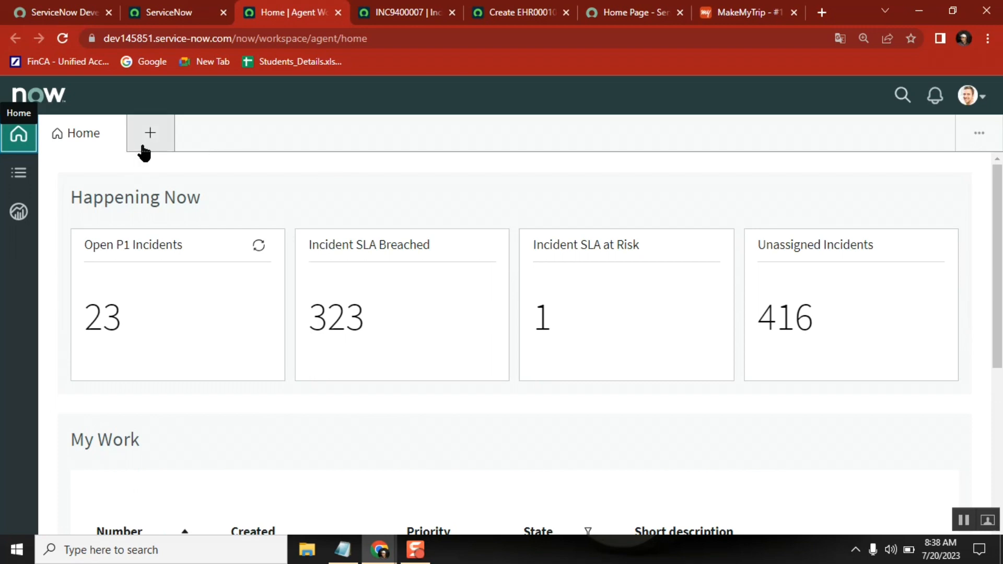
Open the Open P1 Incidents list from the workspace home, and look through the workspace's Lists page.
left_click(105, 322)
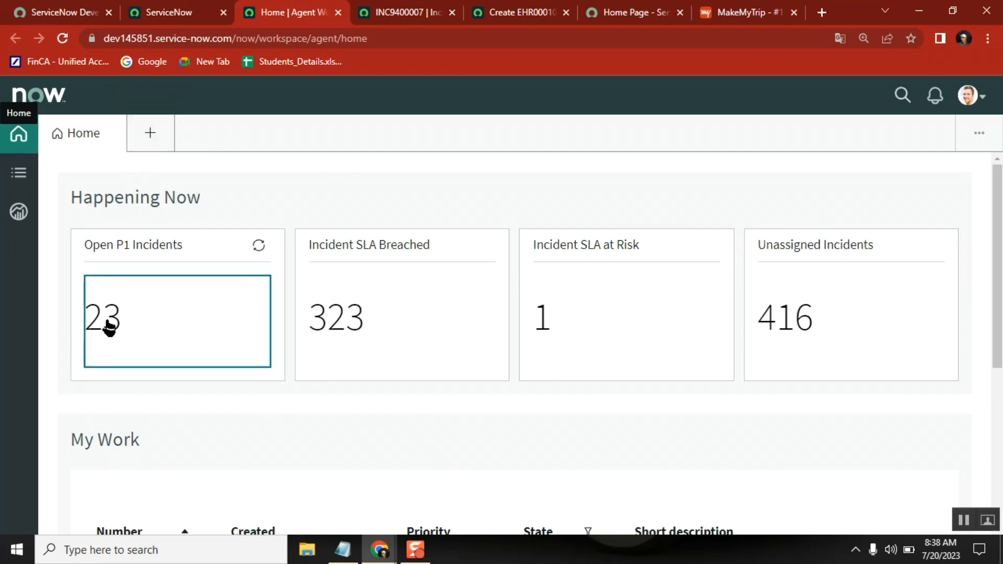
left_click(15, 178)
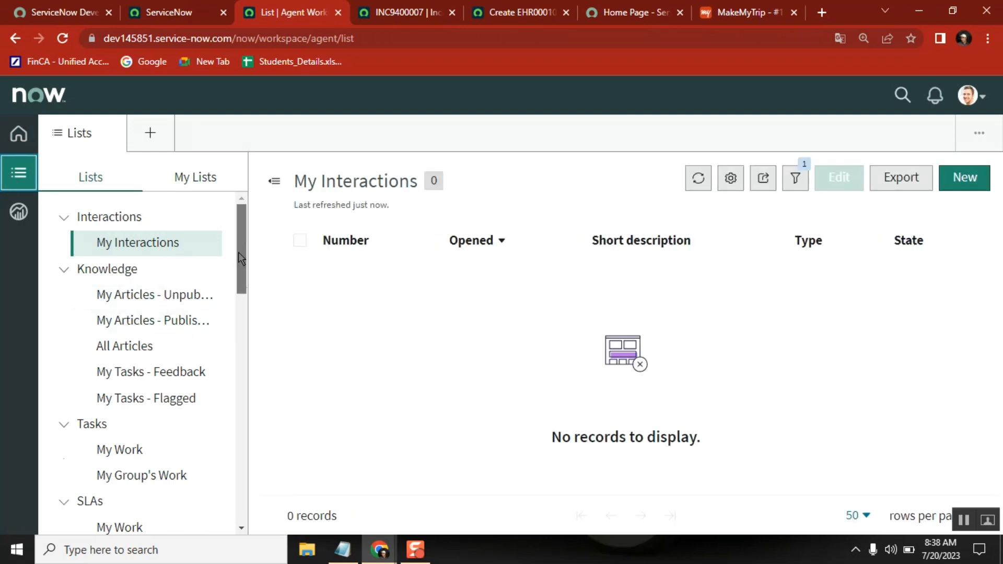
left_click_drag(238, 252, 233, 217)
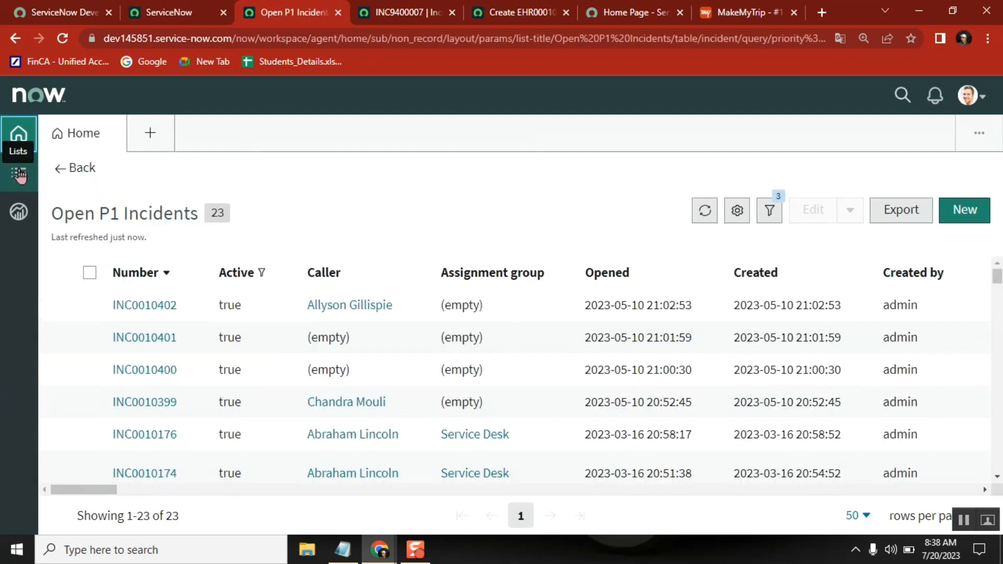
Open incidents INC0010402 and INC0010401 as separate workspace tabs and switch between them, ending on INC0010402.
left_click(144, 307)
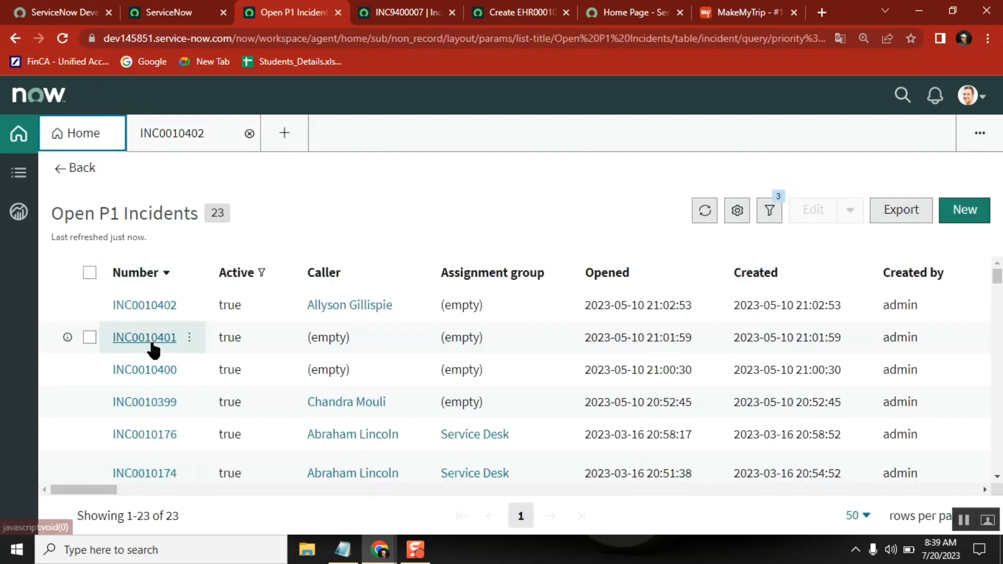
left_click(150, 337)
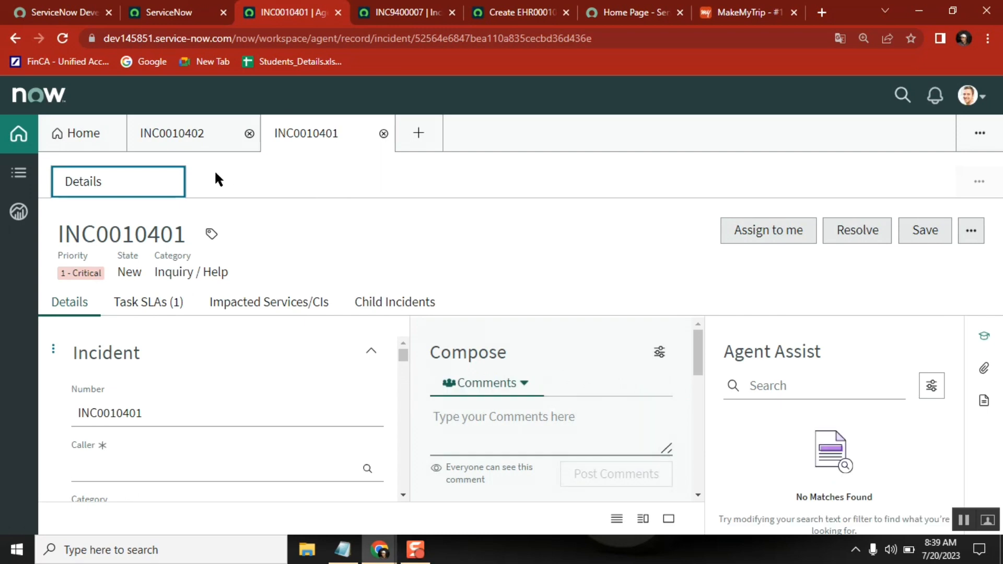
left_click(157, 138)
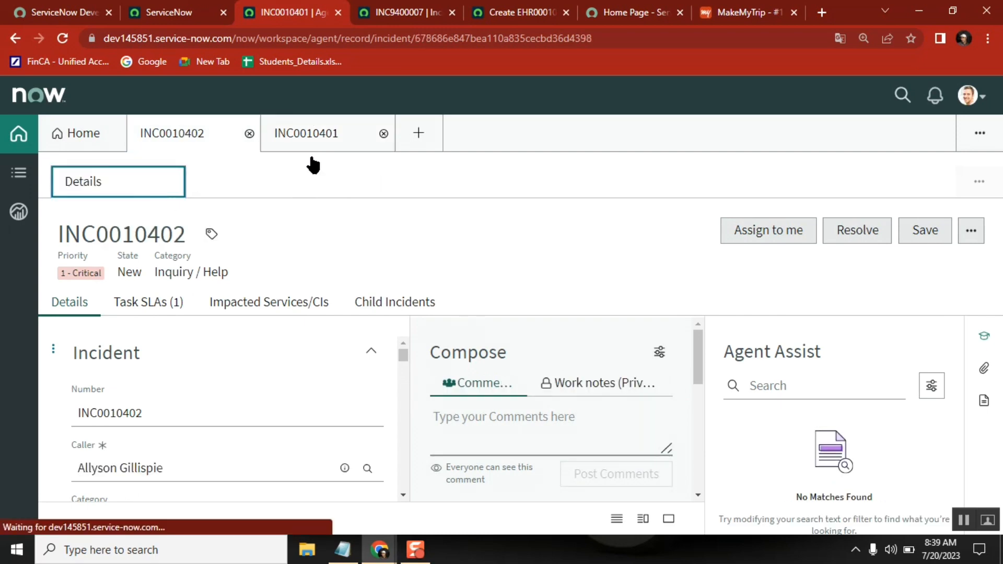
left_click(320, 136)
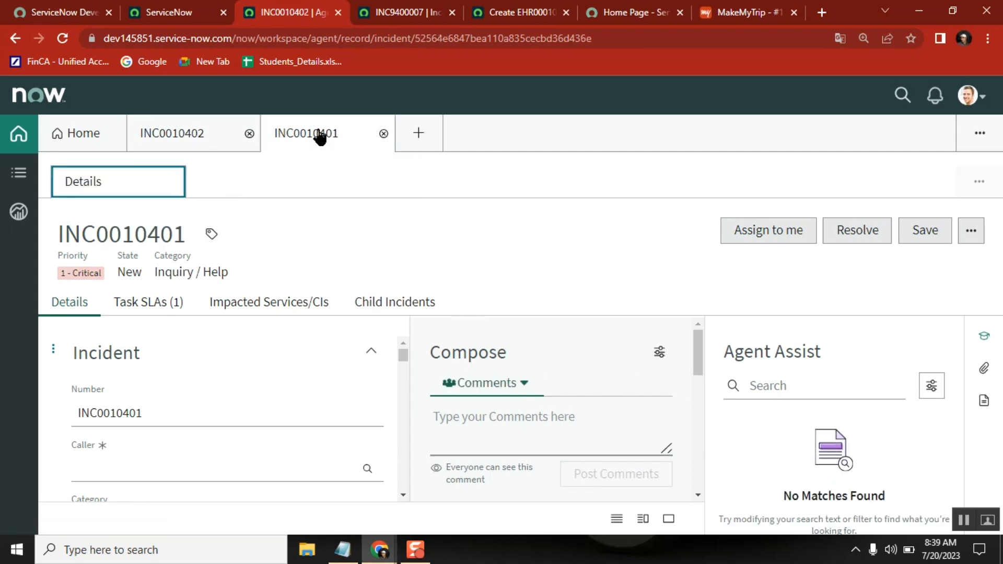
left_click(195, 138)
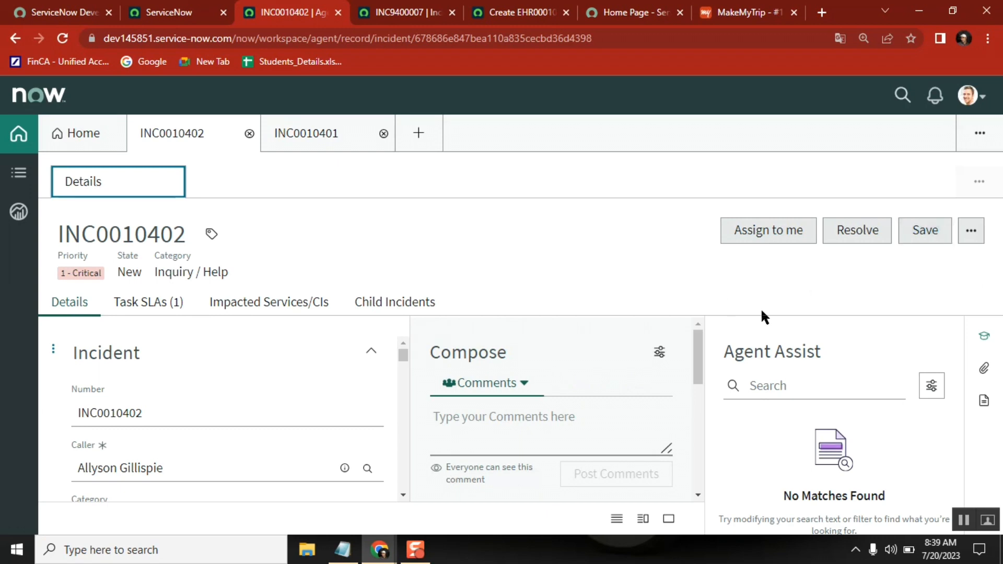
Examine INC0010402's activity stream, form fields, Task SLAs and Impacted Services/CIs, ending on its Child Incidents.
left_click_drag(700, 357, 700, 380)
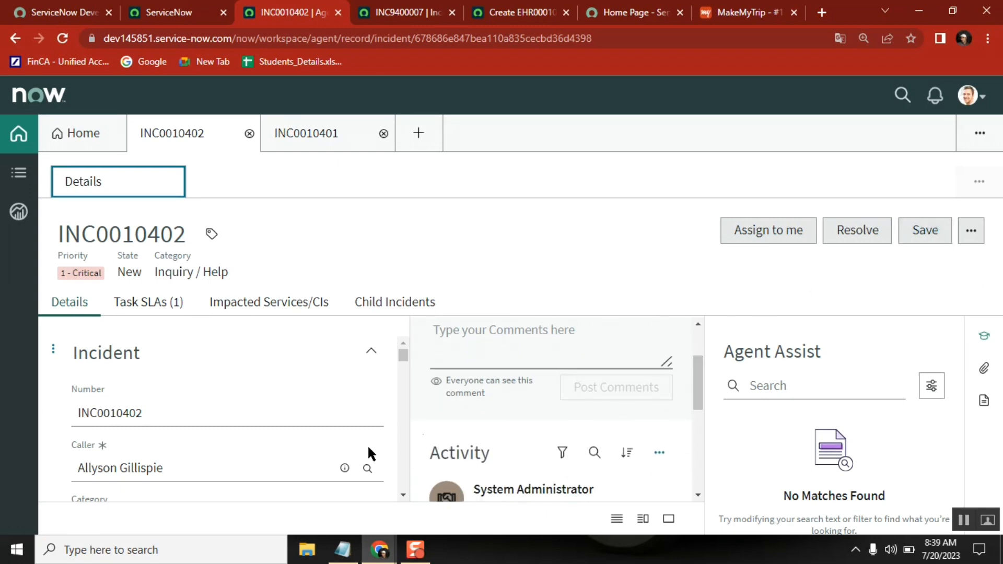
left_click_drag(406, 356, 409, 333)
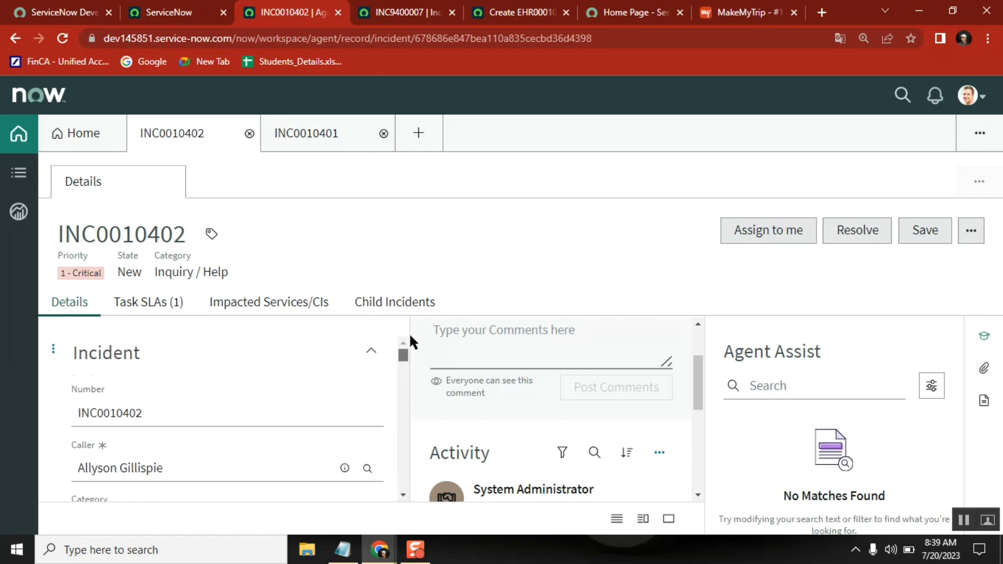
left_click(153, 307)
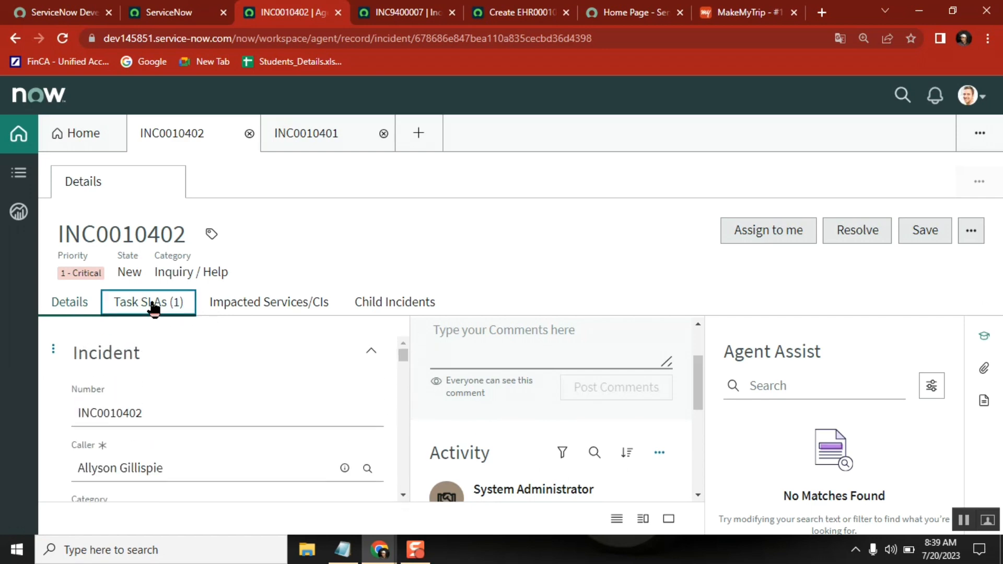
left_click(267, 310)
left_click(382, 308)
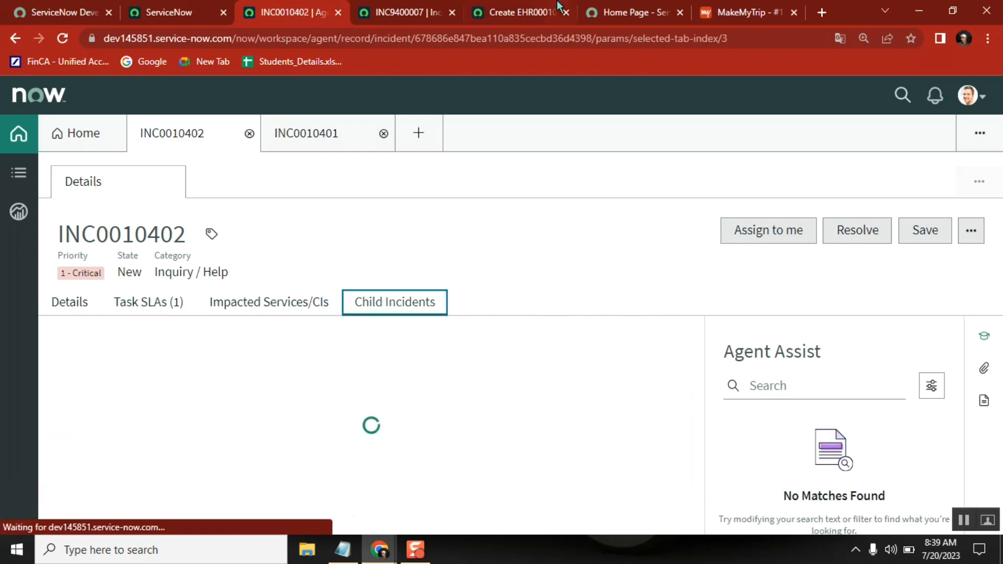
Compare the Notes section of UI16 incident INC9400007 with the comments area in the workspace Details of INC0010402.
left_click(411, 12)
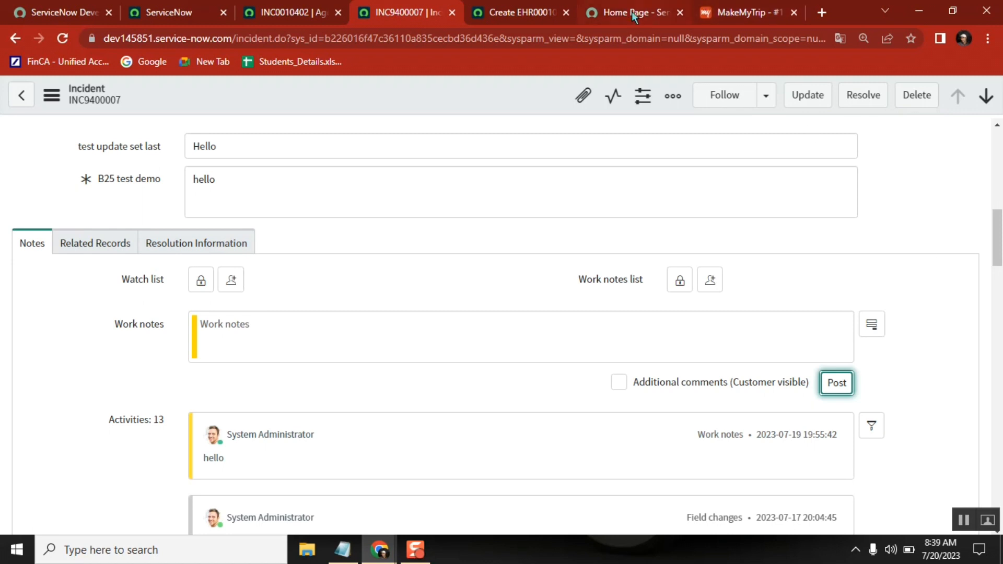
left_click(264, 14)
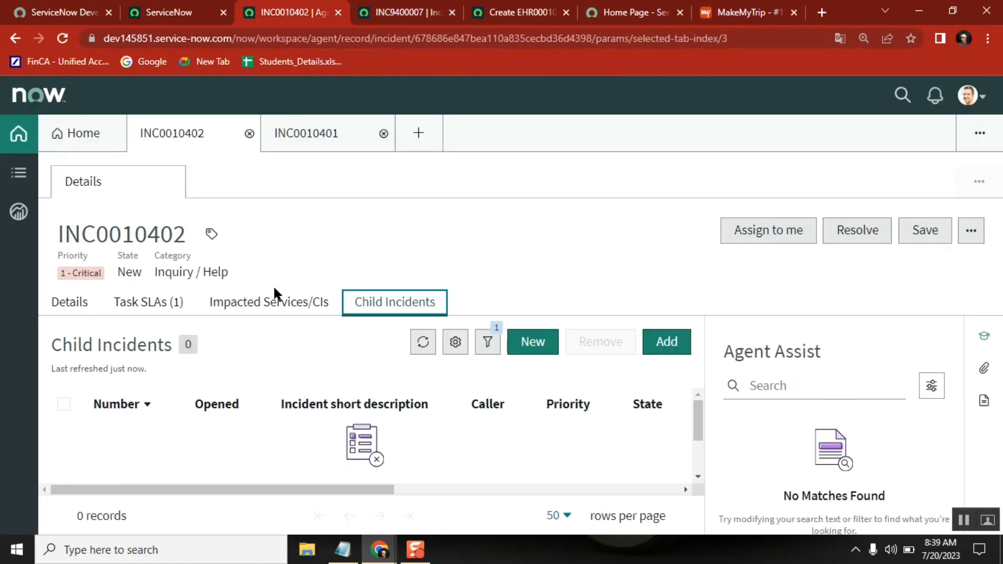
left_click(83, 307)
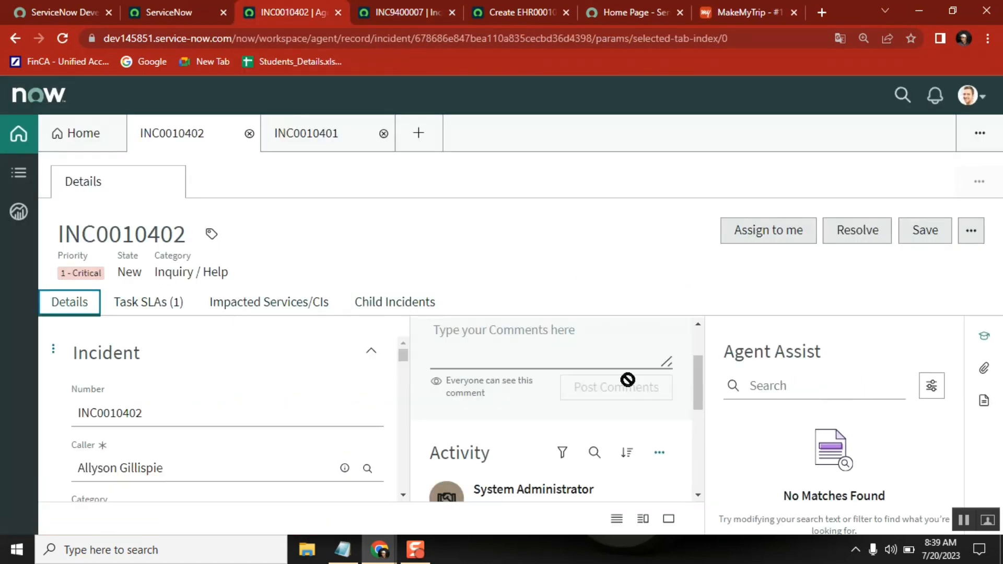
left_click_drag(701, 383, 699, 331)
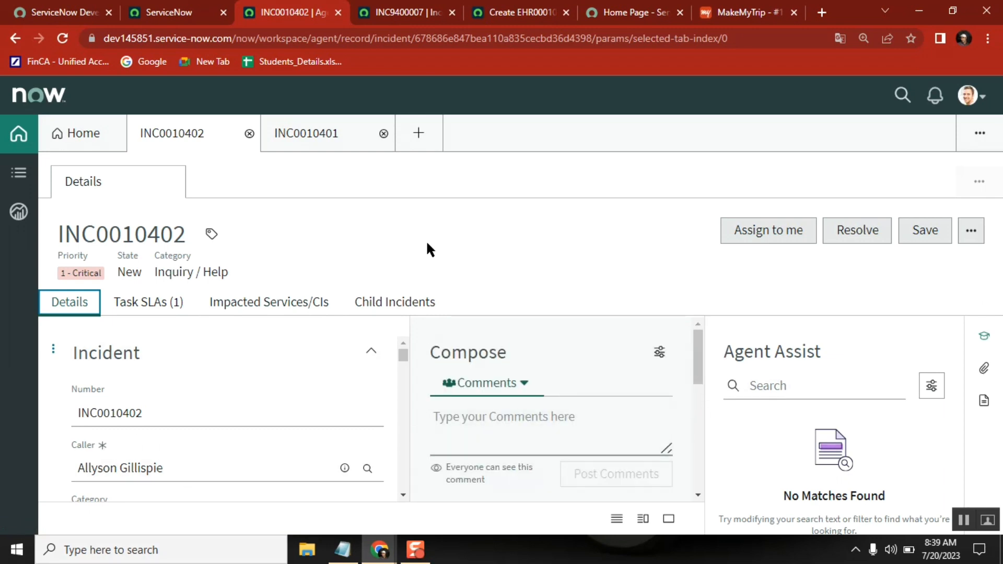
Compare the form fields of INC0010402 in Agent Workspace with those of INC9400007 in UI16, starting from the Number field.
double_click(125, 414)
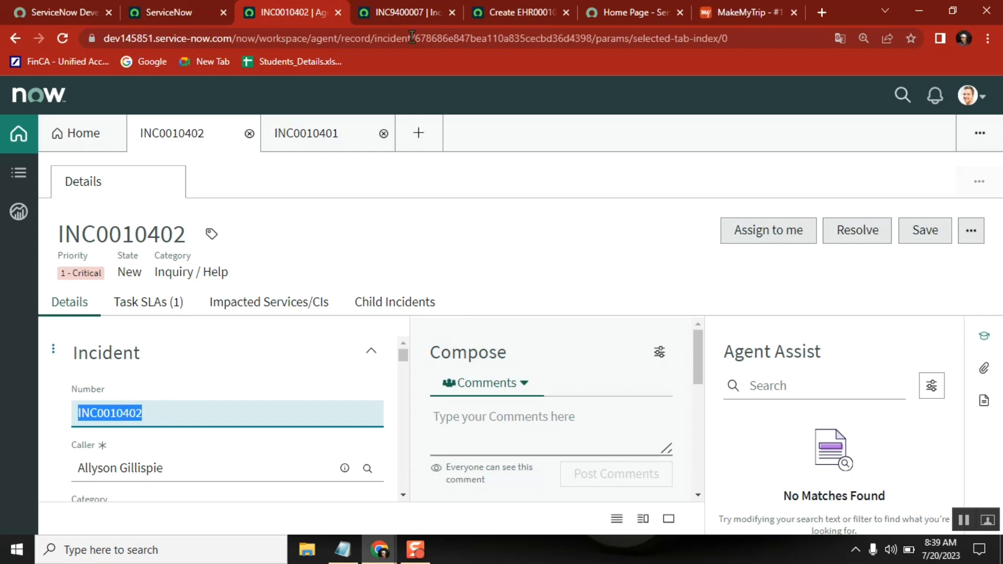
left_click(406, 15)
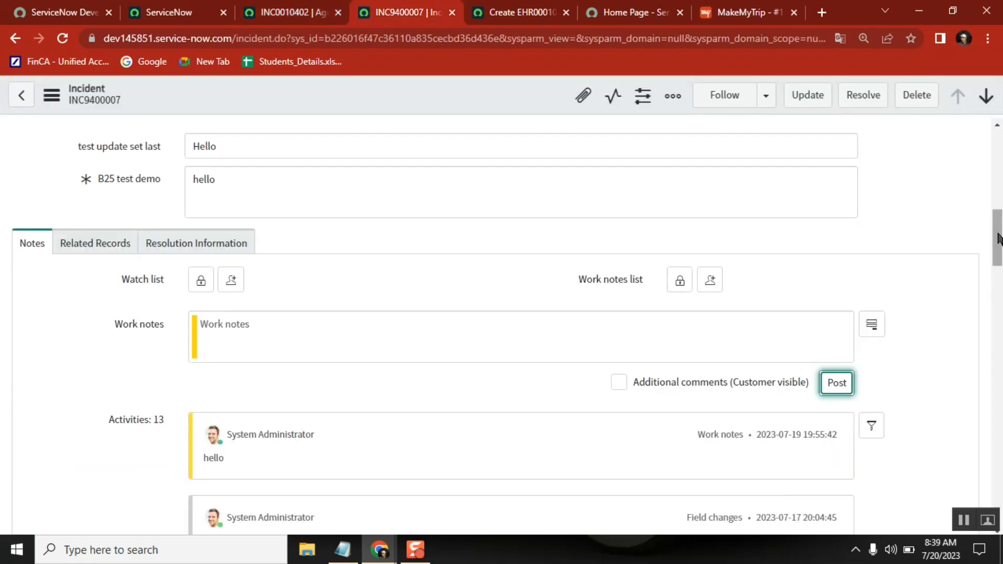
left_click_drag(998, 234, 997, 152)
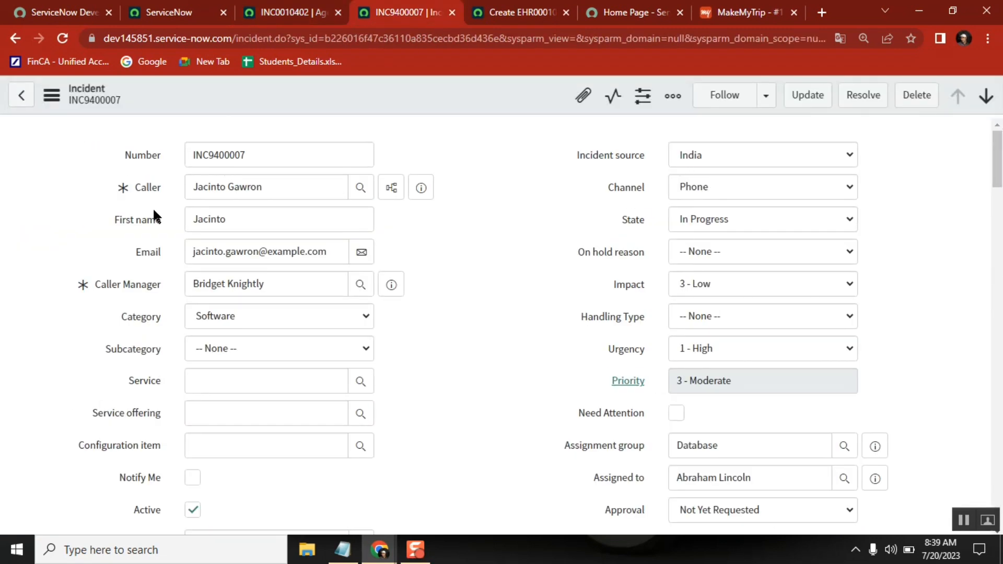
left_click(287, 16)
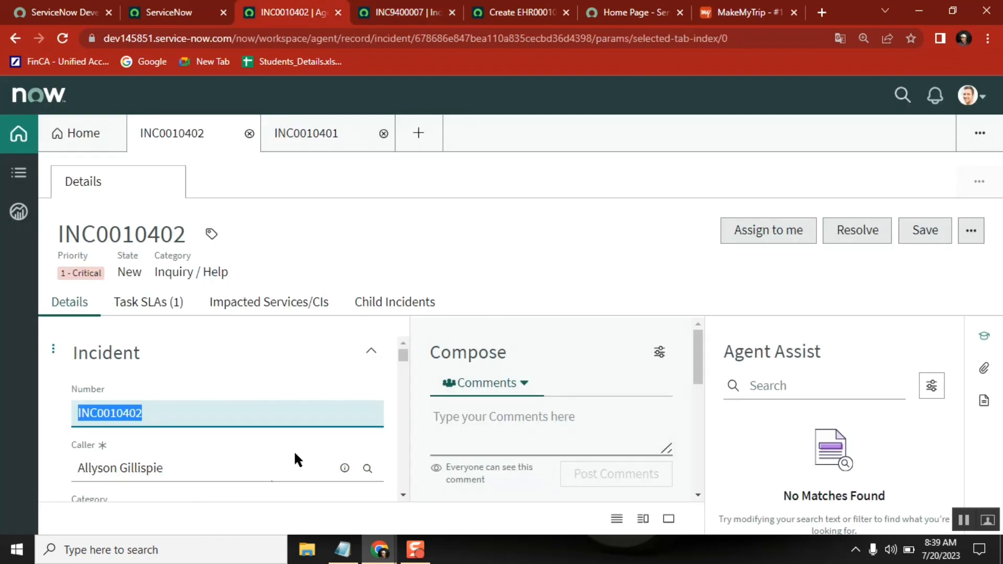
scroll(401, 495, "down", 5)
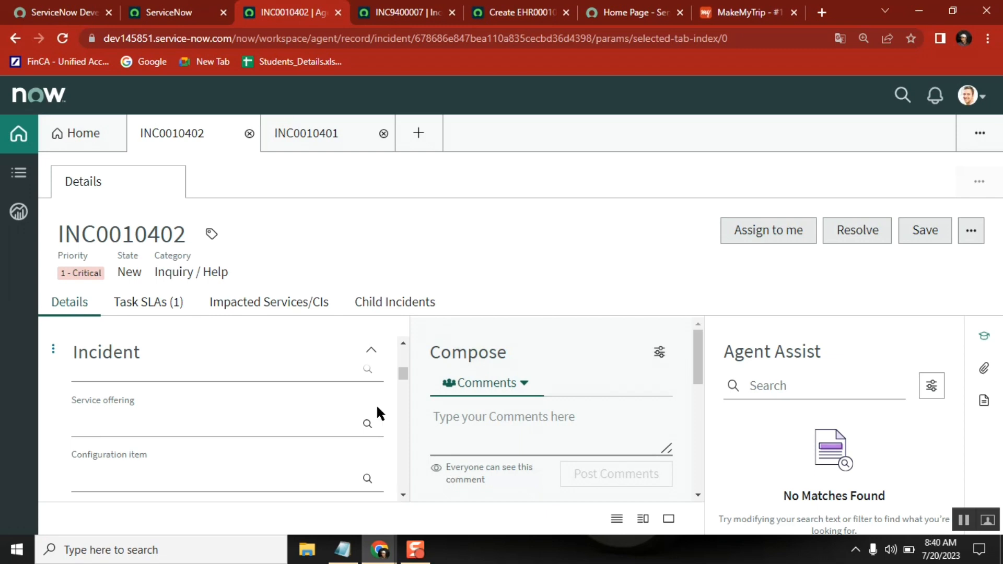
scroll(403, 374, "up", 5)
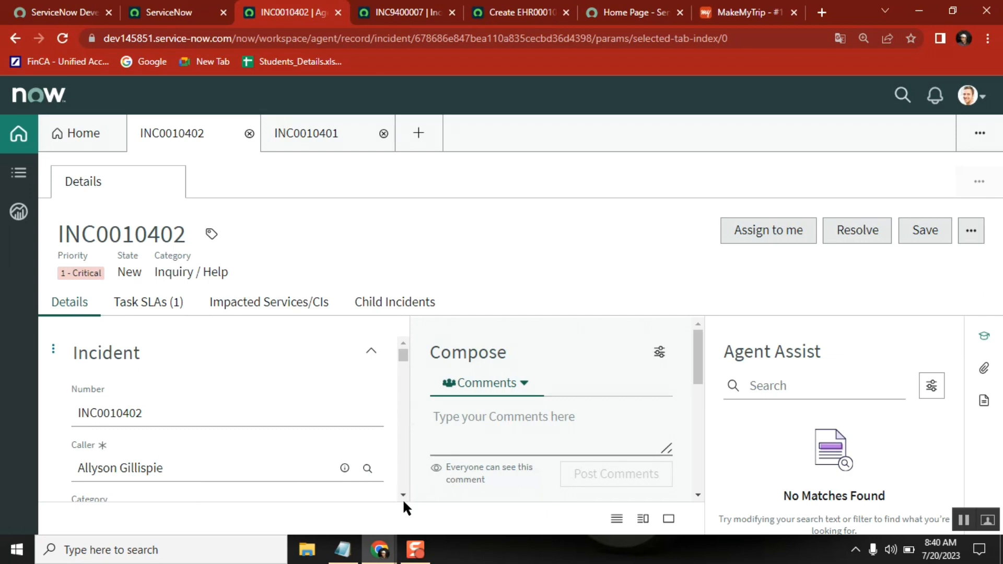
left_click_drag(403, 494, 403, 495)
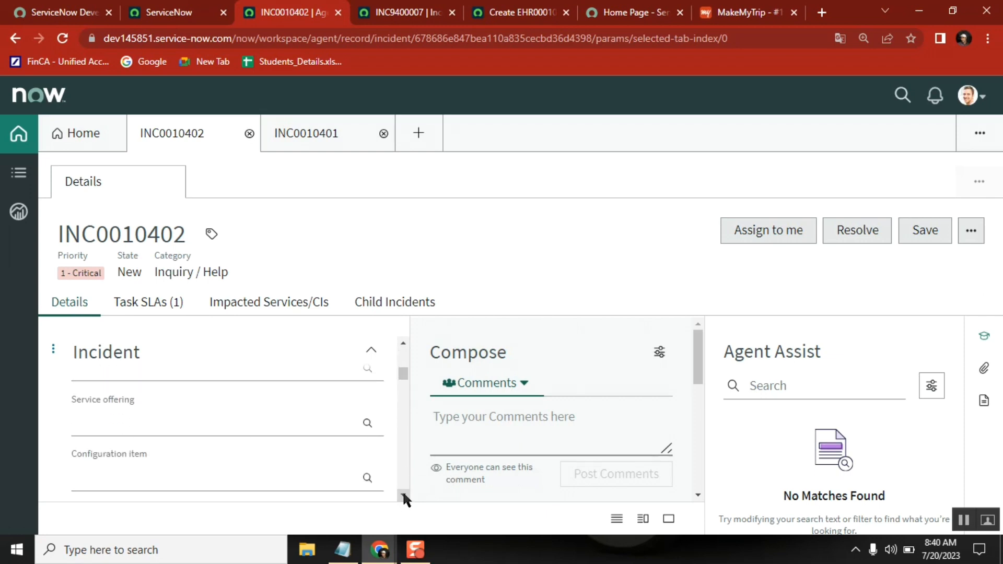
left_click(403, 343)
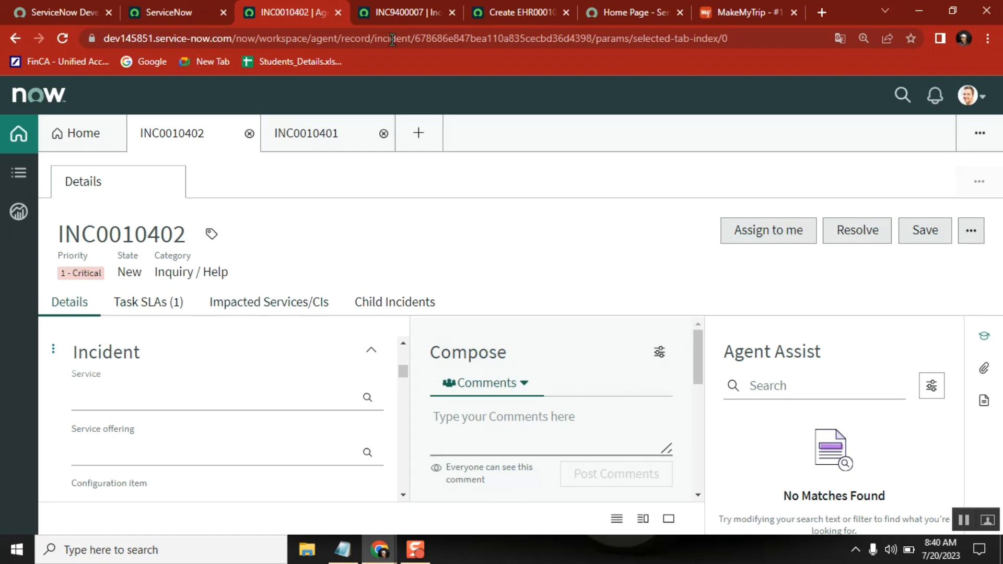
Open Form Design for the Incident table from UI16 incident INC9400007.
left_click(391, 14)
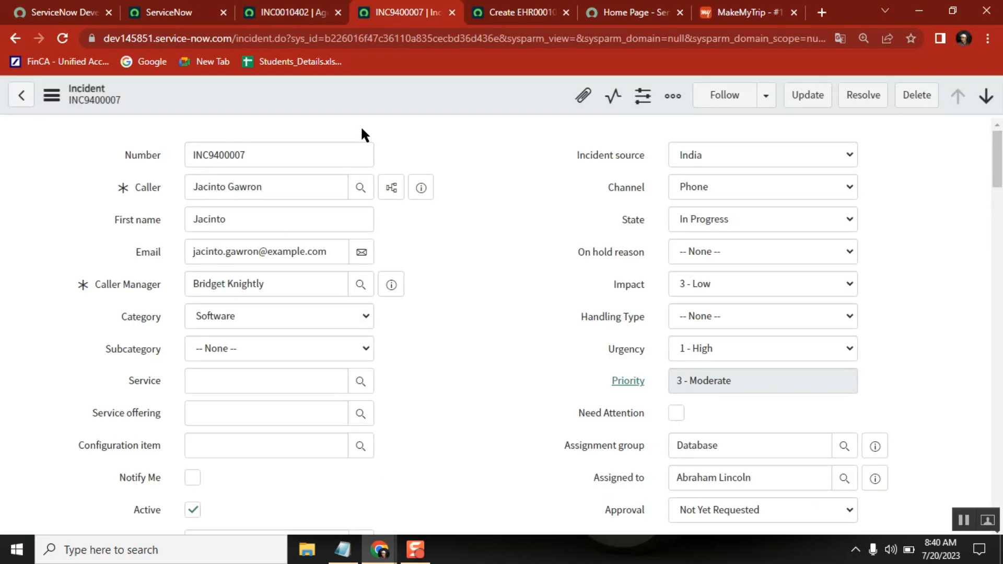
right_click(224, 92)
mouse_move(290, 403)
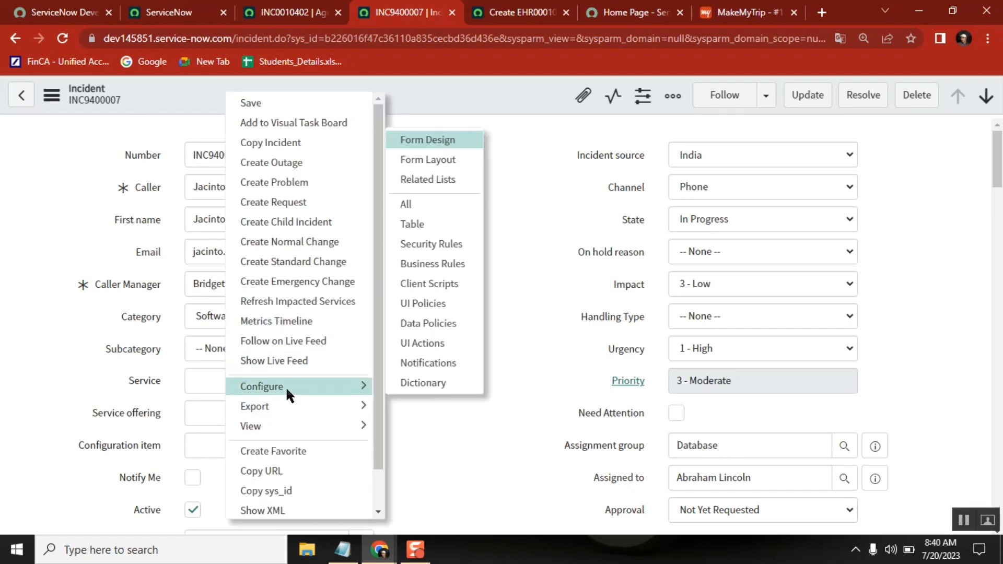
mouse_move(314, 392)
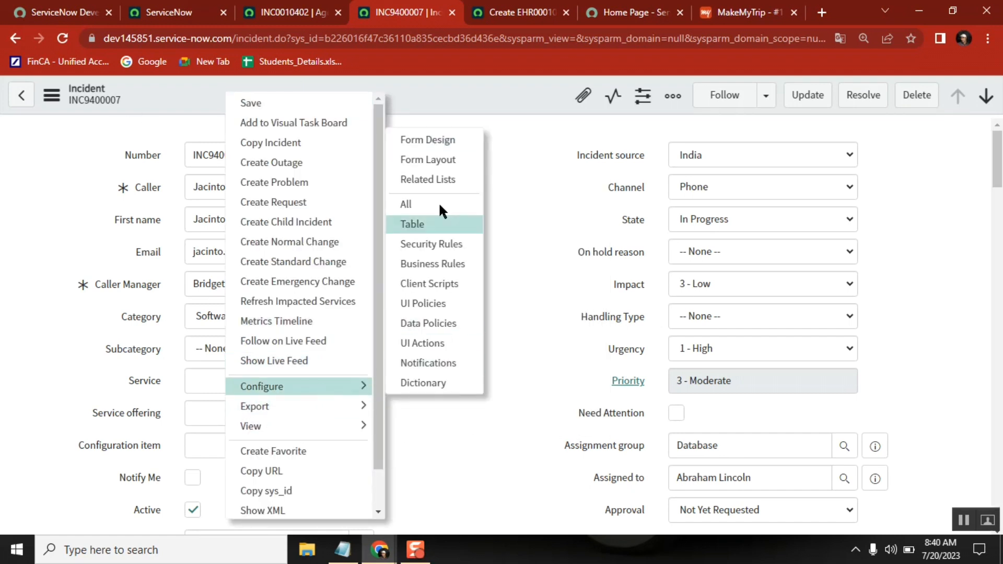
left_click(436, 140)
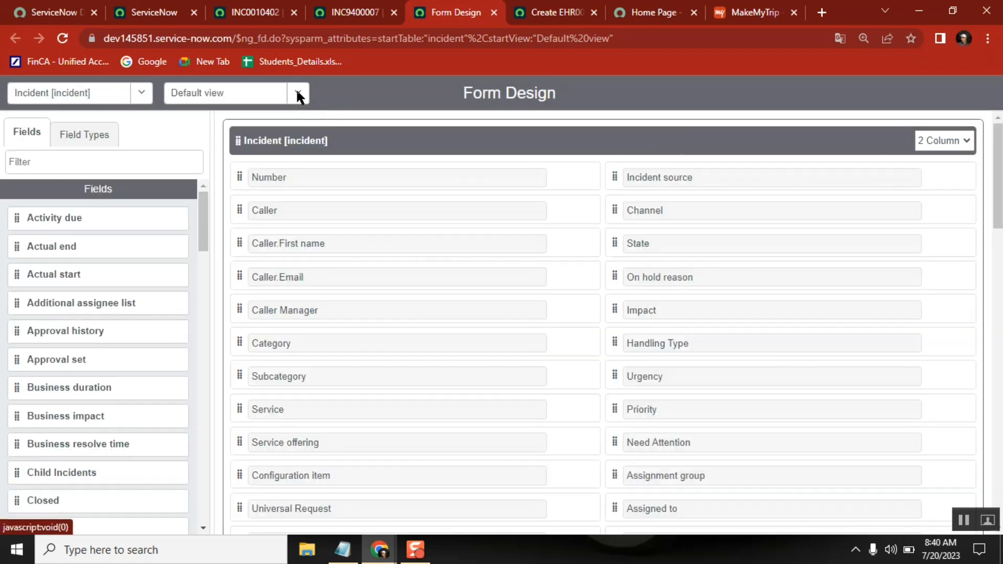
Show the Workspace view of the Incident form in Form Design and compare it with INC0010402 in Agent Workspace.
left_click(297, 95)
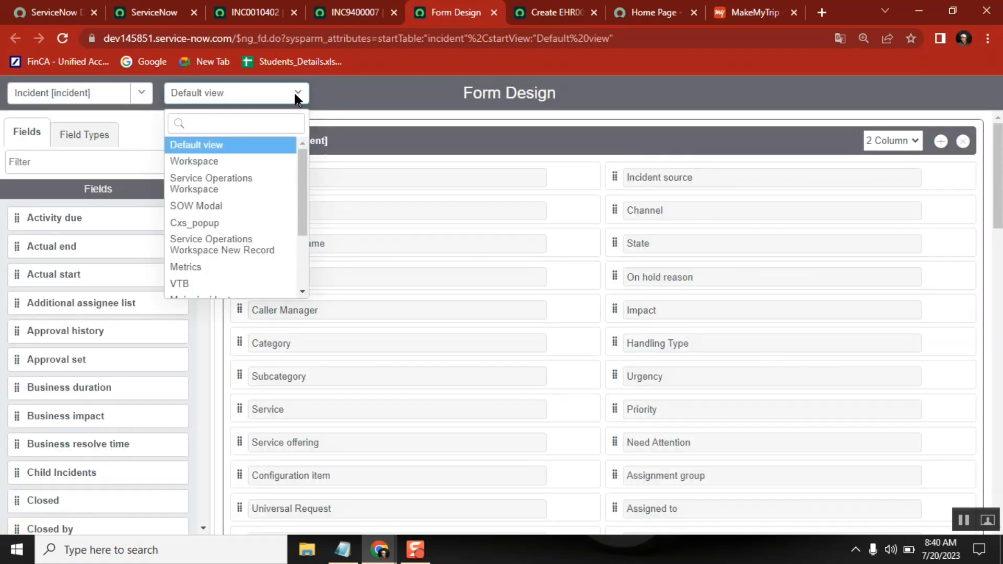
scroll(297, 219, "down", 3)
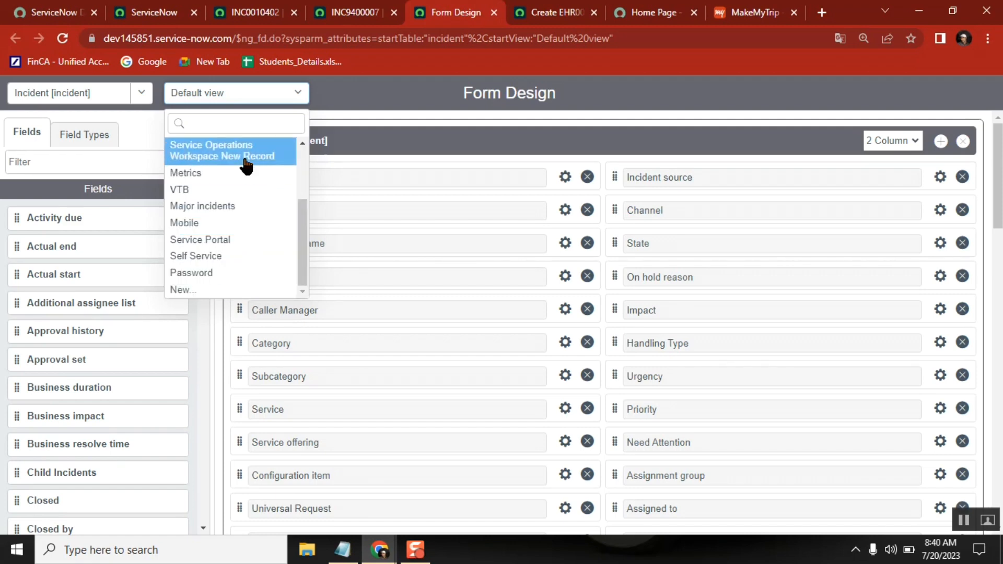
left_click_drag(301, 228, 308, 159)
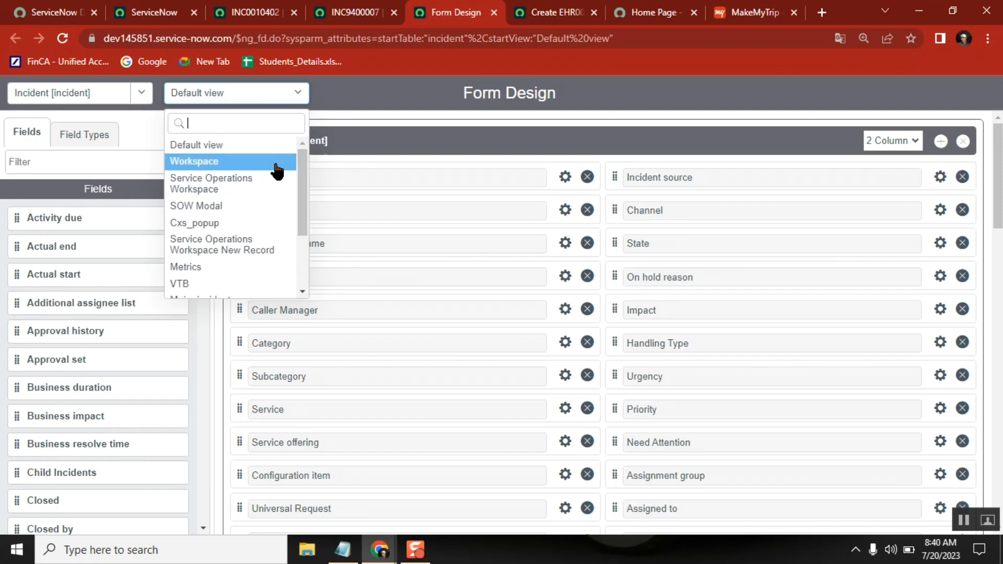
left_click(231, 162)
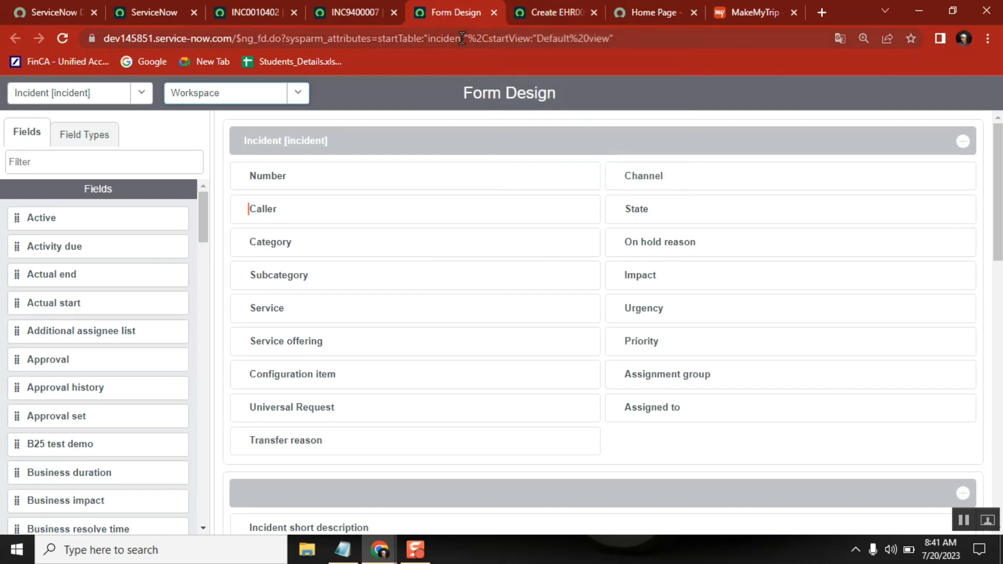
left_click(263, 16)
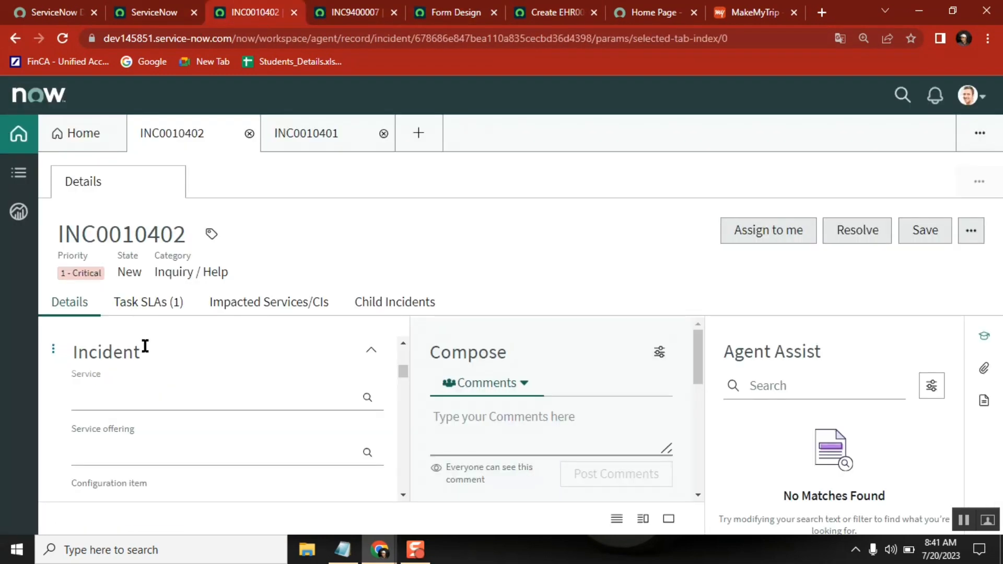
left_click(462, 15)
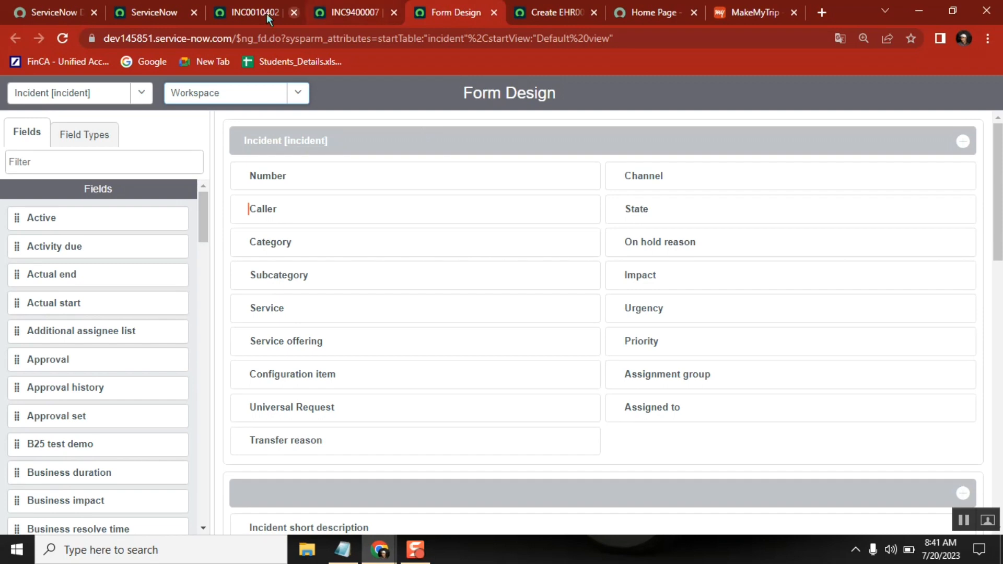
In the Form Layout of INC9400007, remove Service and Service offering from the Default view's selected fields and save.
left_click(354, 14)
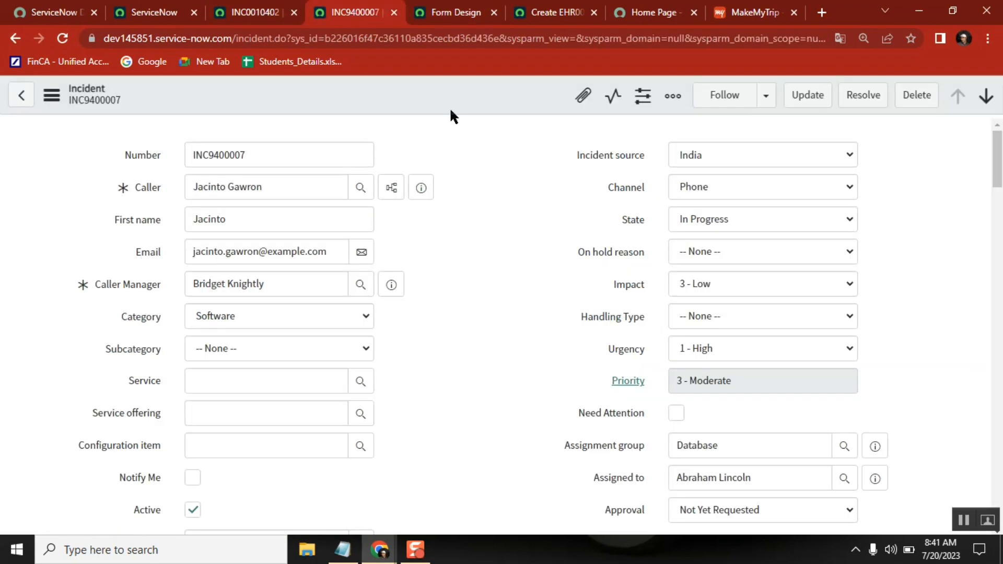
right_click(433, 85)
mouse_move(514, 382)
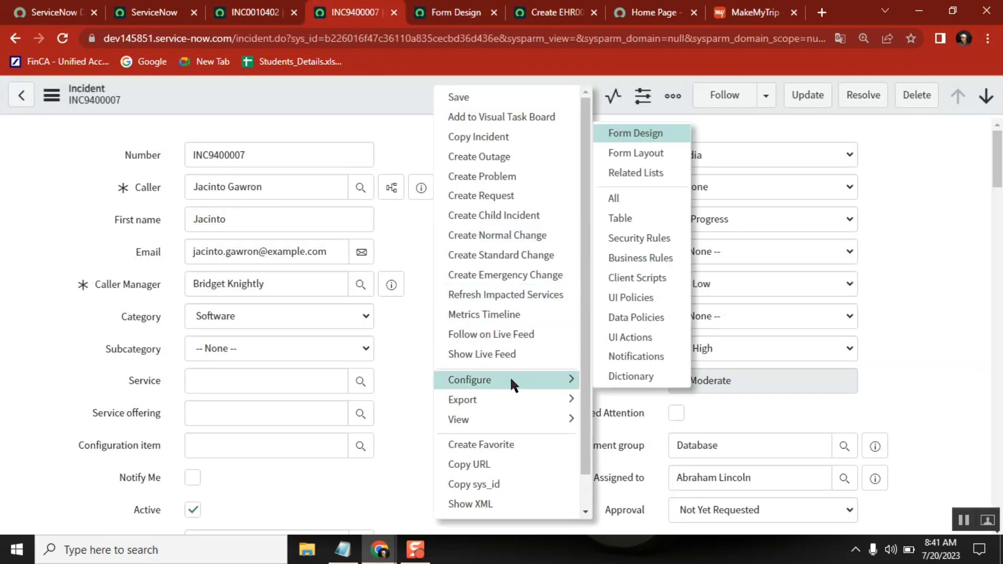
left_click(651, 151)
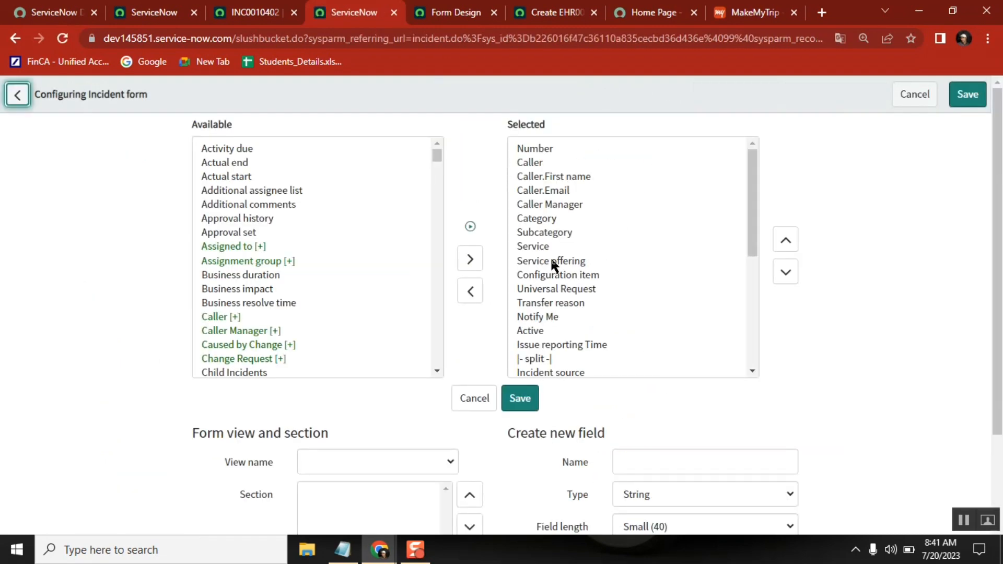
double_click(542, 243)
left_click(543, 248)
double_click(543, 247)
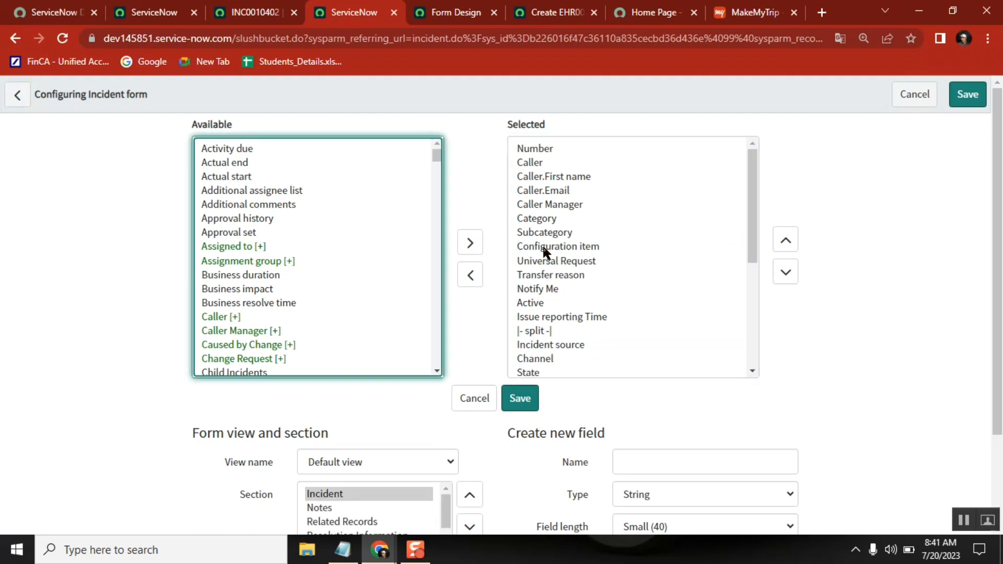
left_click(968, 95)
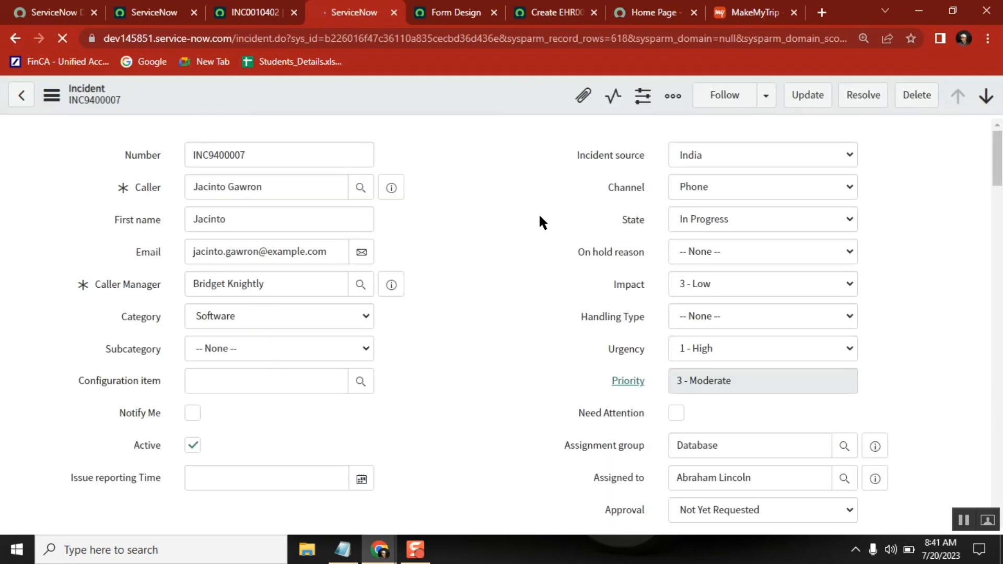
Show the Workspace view in the Incident Form Layout and open the record of its owning application, ITSM Workspace.
right_click(409, 95)
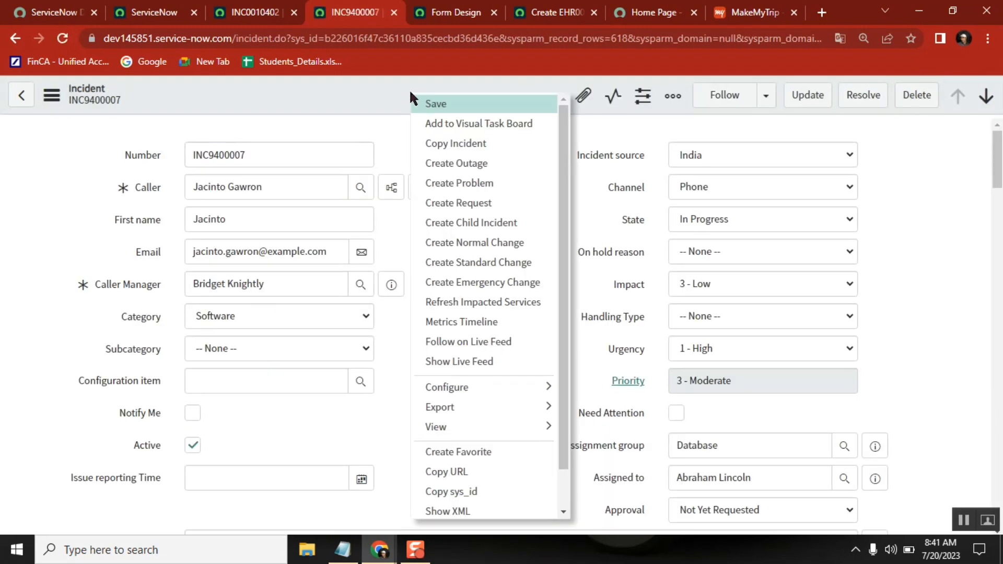
mouse_move(483, 386)
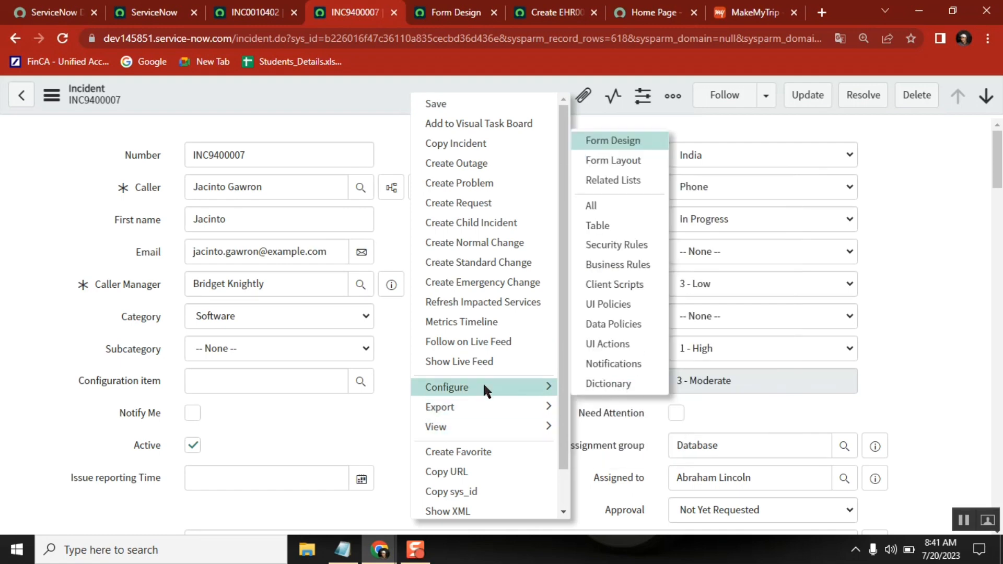
left_click(606, 162)
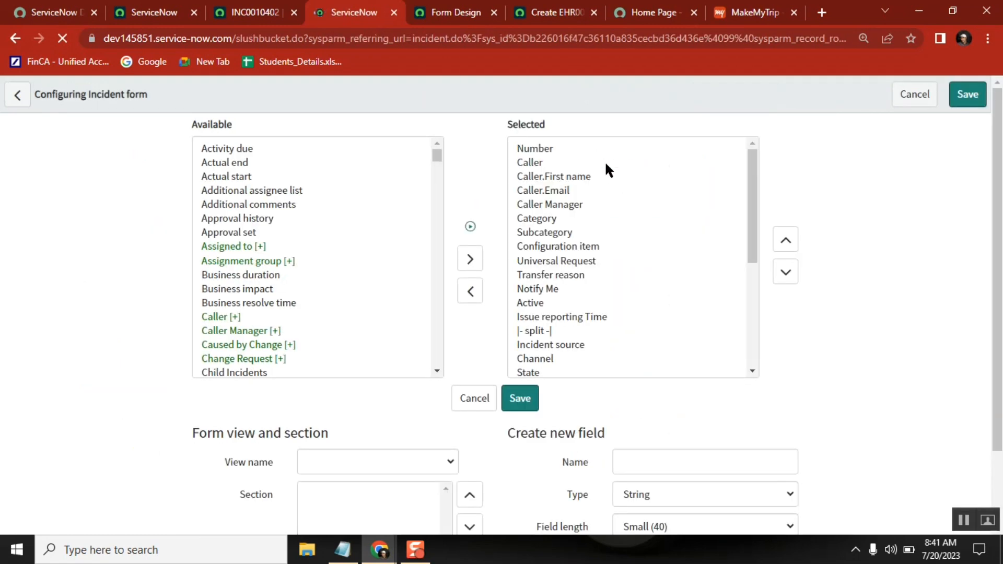
left_click(343, 459)
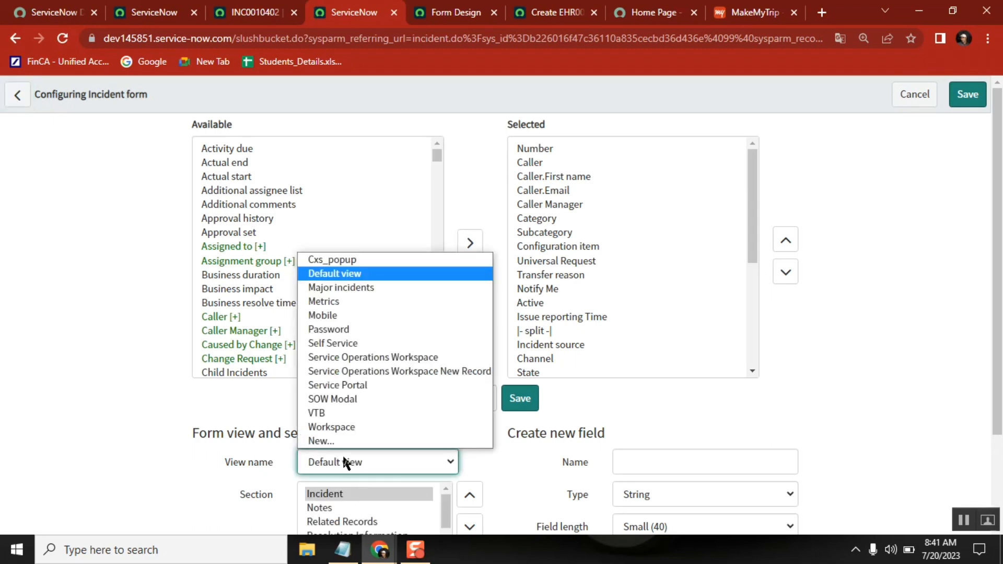
left_click(347, 425)
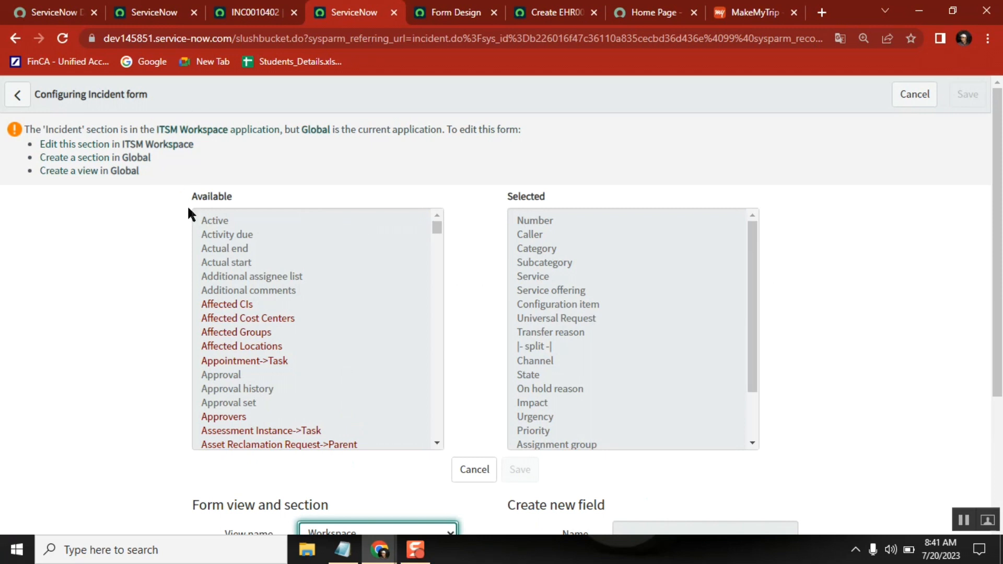
left_click(199, 130)
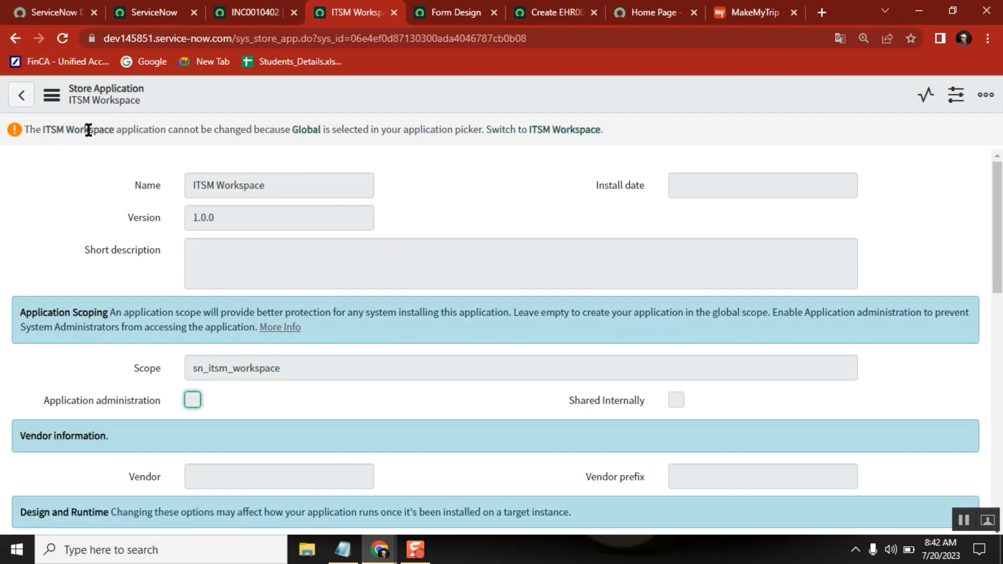
Enable showing the application picker in the header through the Developer system settings of the main ServiceNow page.
left_click(165, 6)
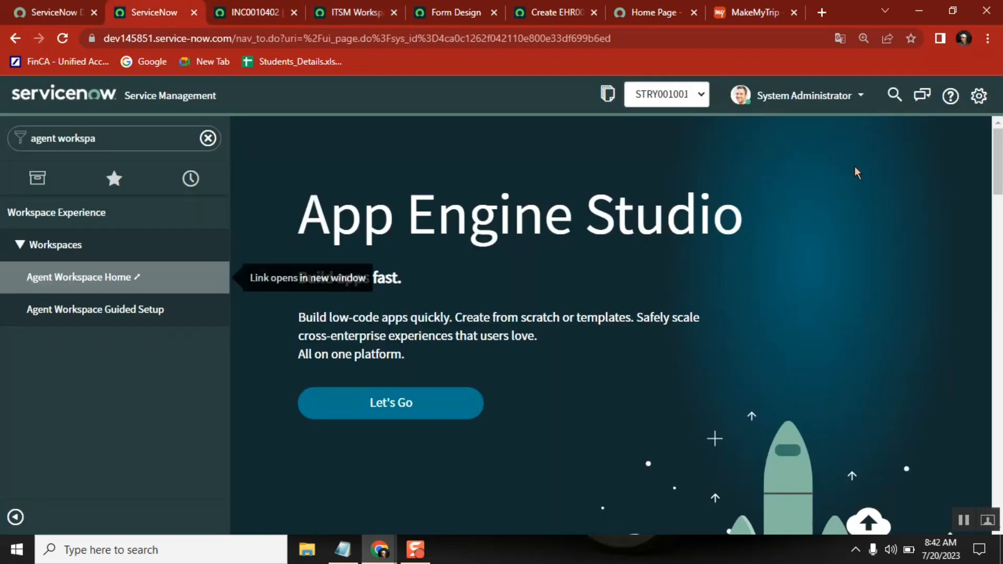
left_click(979, 96)
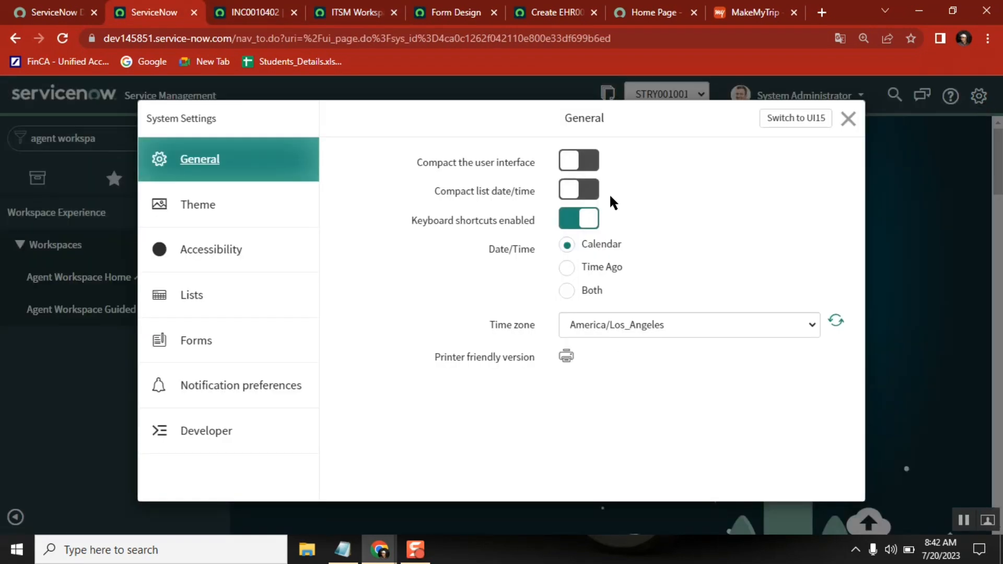
left_click(246, 431)
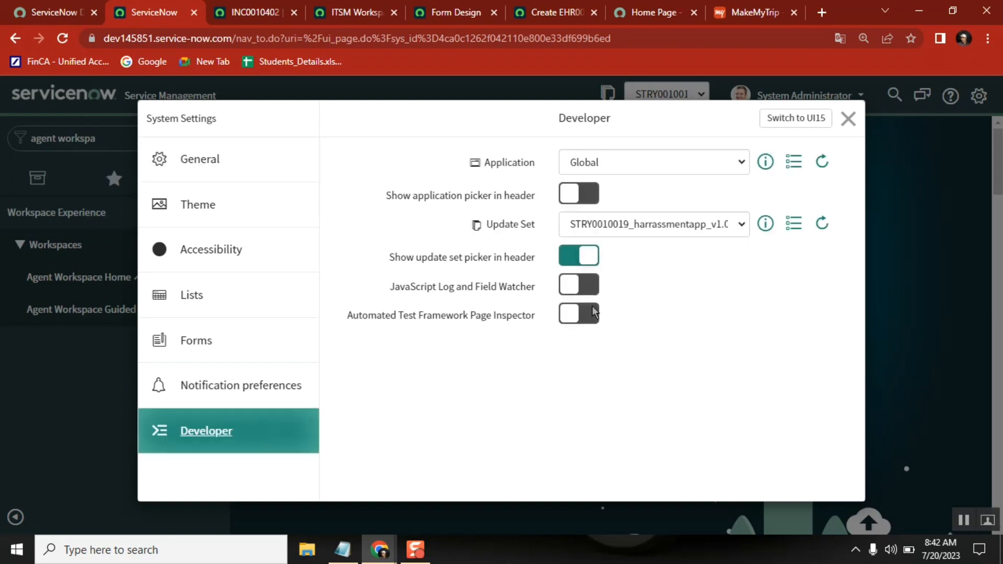
left_click(587, 196)
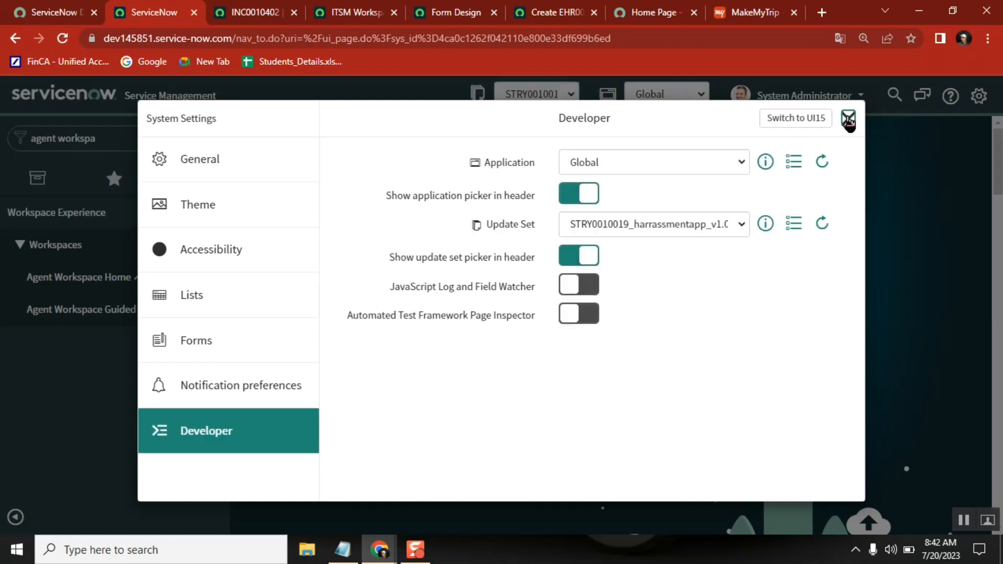
Change the current application from Global to ITSM Workspace.
left_click(672, 99)
left_click(670, 95)
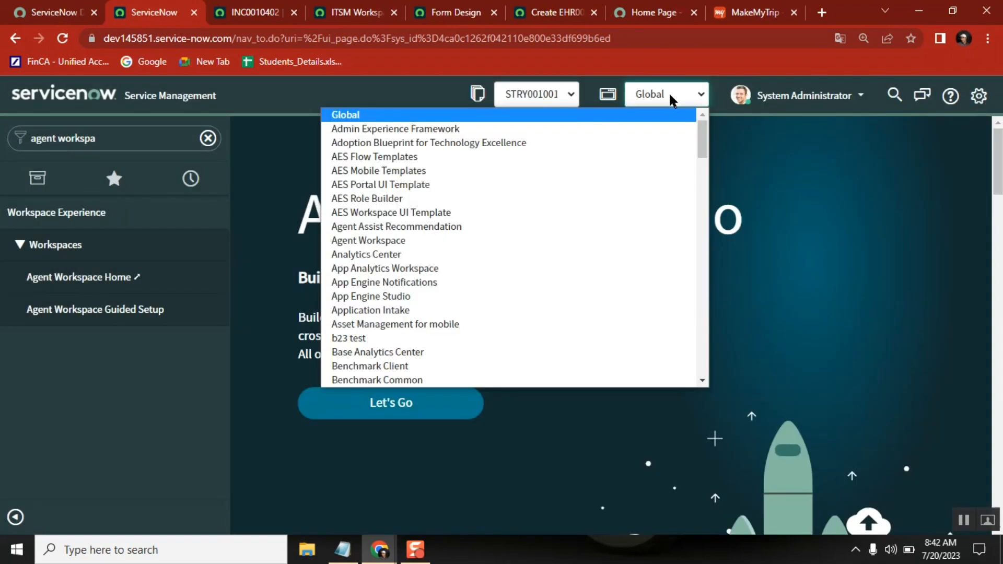
key("i")
key("t")
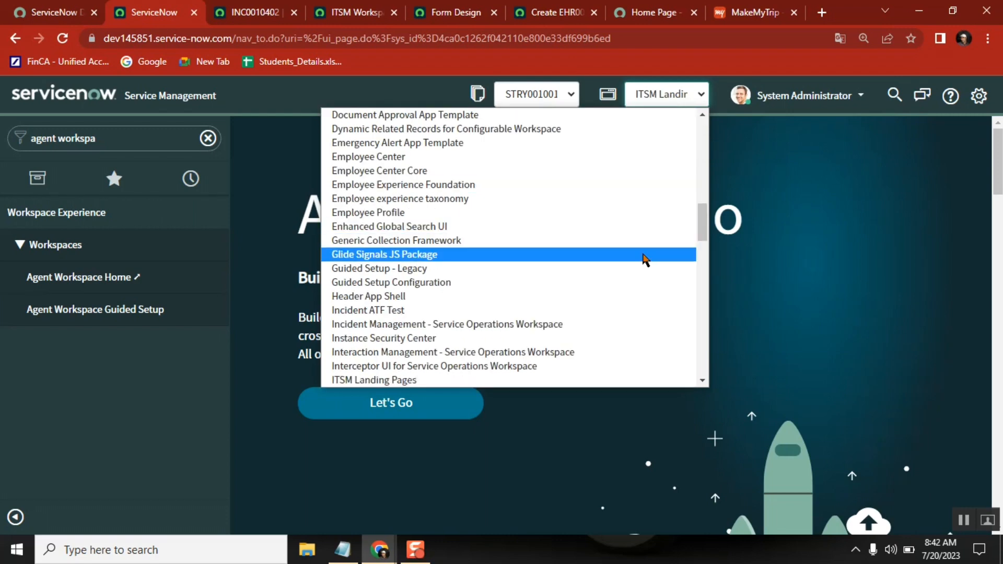
key("Down")
key("Down")
key("Down")
key("Down")
key("Down")
key("Down")
key("Down")
key("Down")
key("Down")
key("Down")
key("Down")
key("Down")
key("Down")
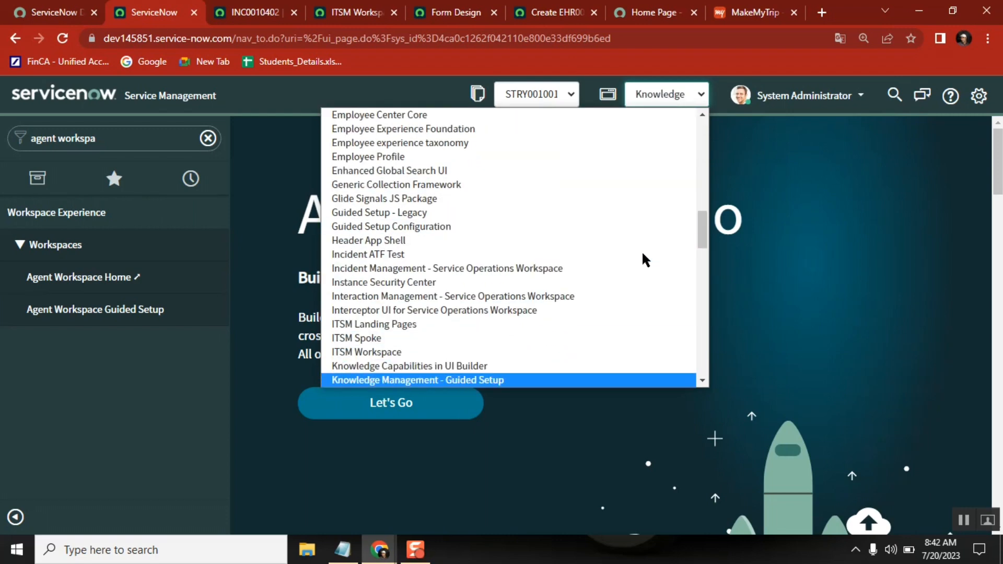
key("Up")
key("Up")
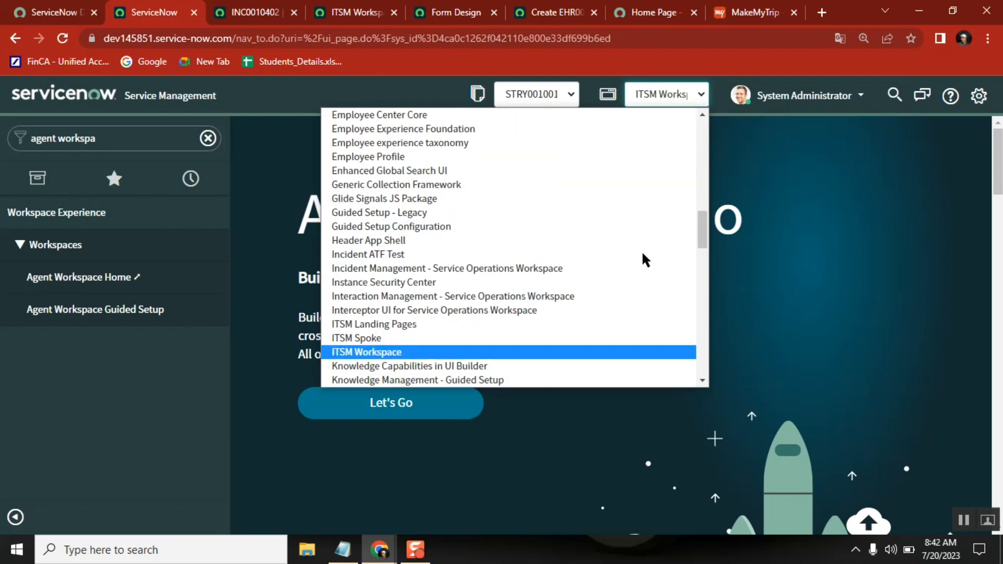
left_click(379, 352)
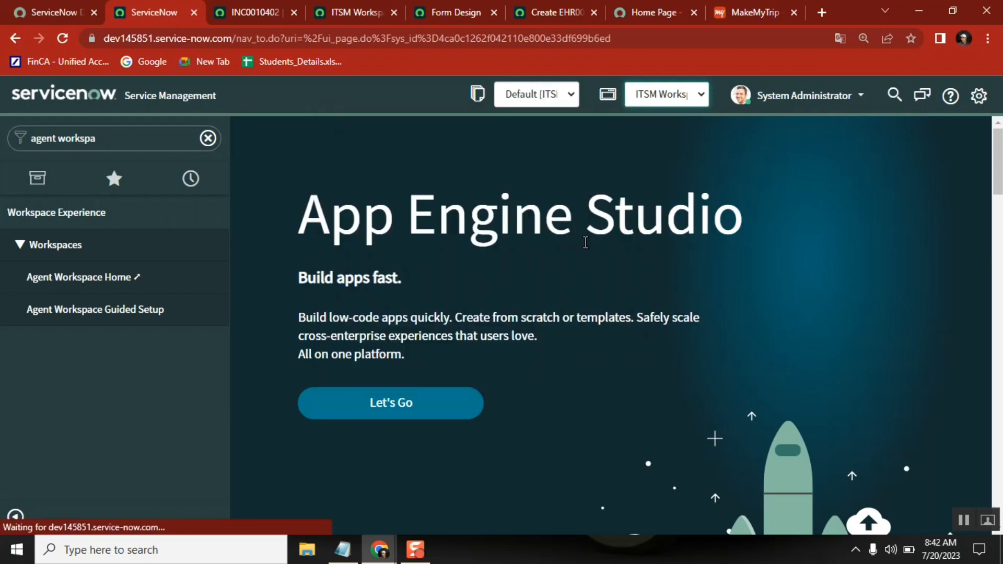
Reload the ITSM Workspace store application record and return to the INC9400007 incident form.
key("alt+Tab")
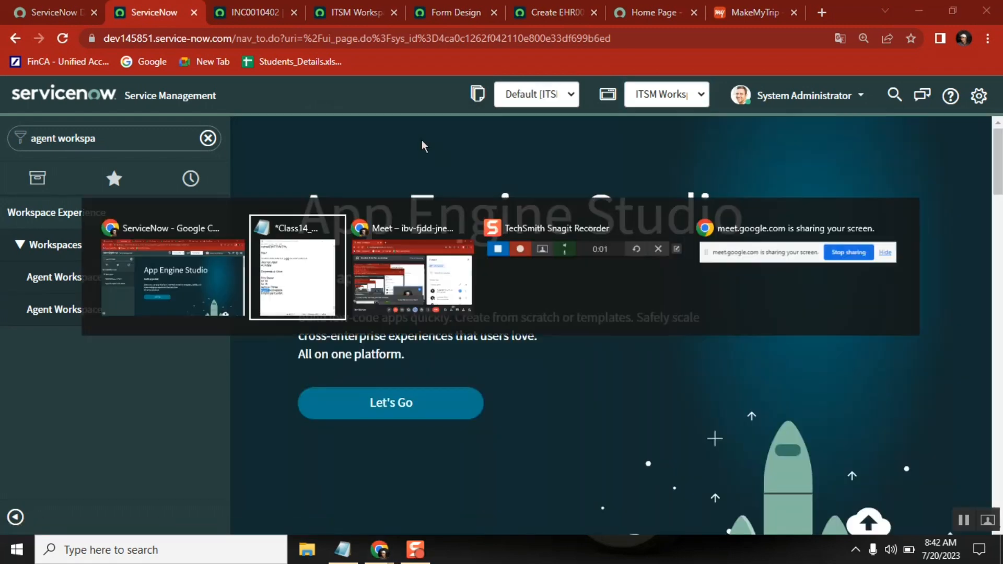
left_click(256, 13)
left_click(356, 13)
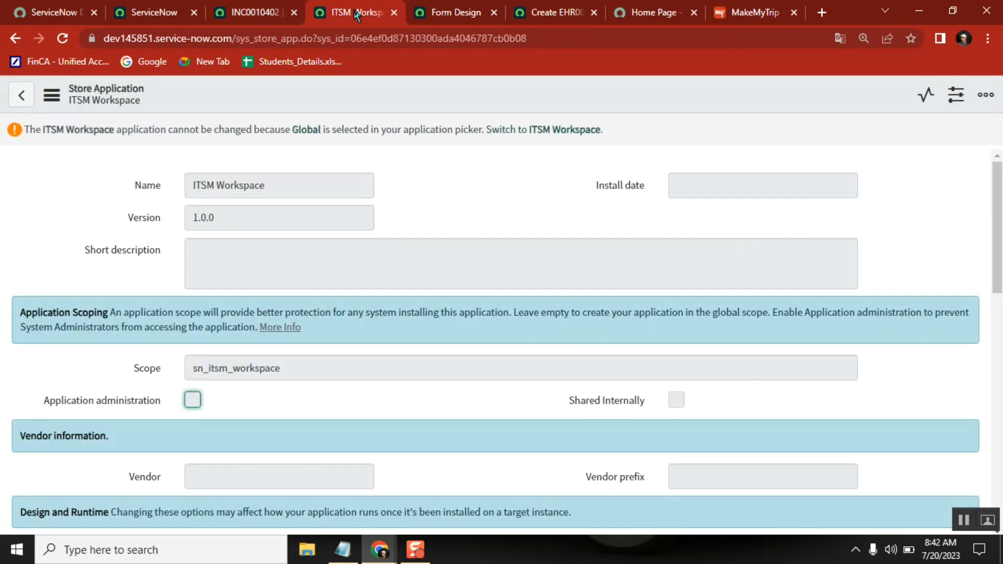
left_click(62, 40)
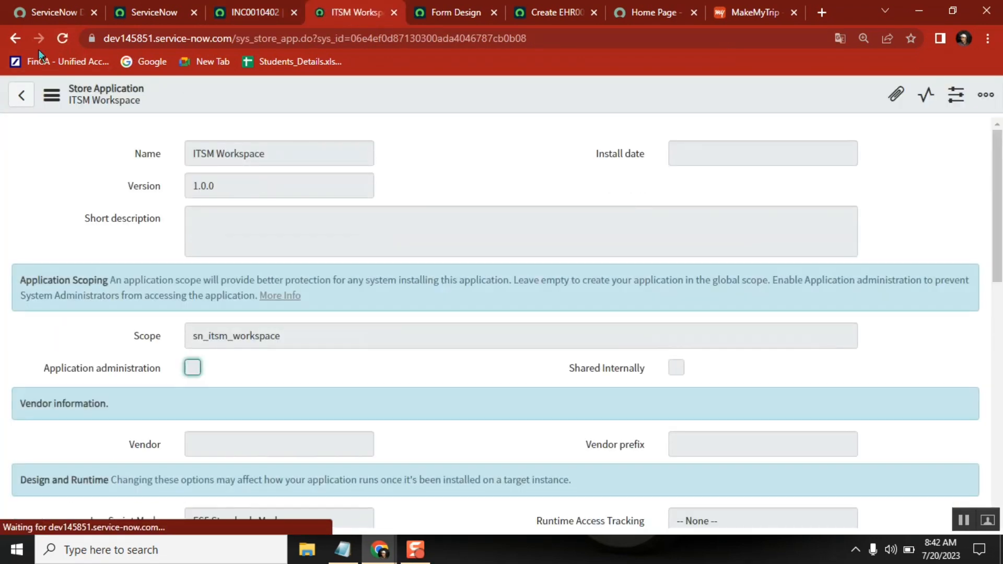
left_click(14, 39)
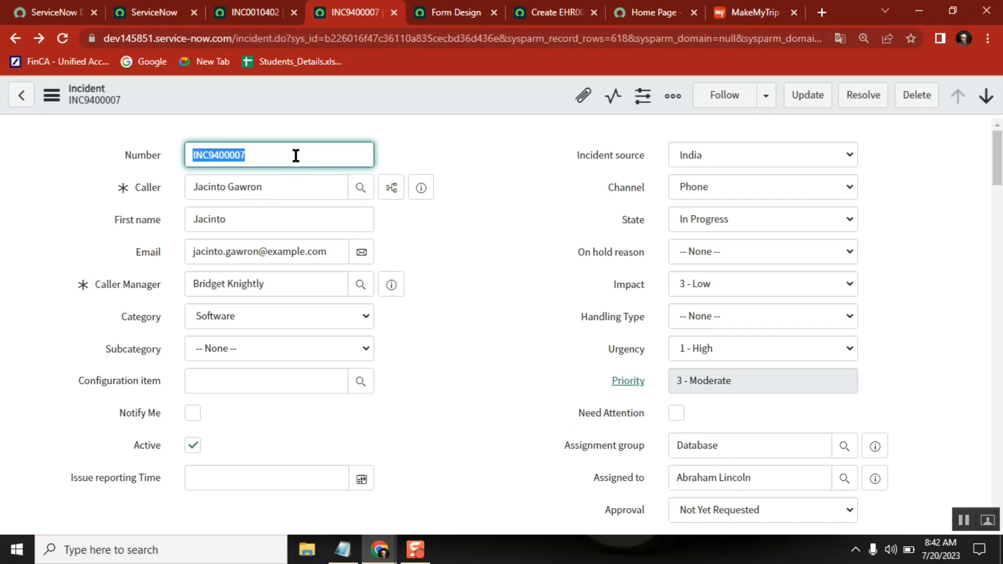
Open the form layout configuration of the INC9400007 incident form.
left_click(88, 90)
right_click(361, 91)
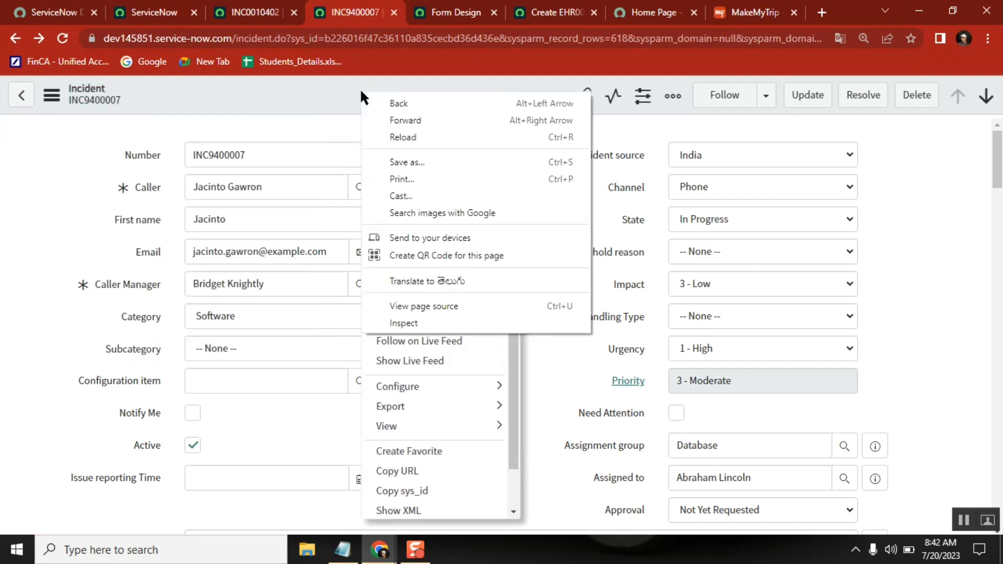
left_click(308, 94)
right_click(309, 94)
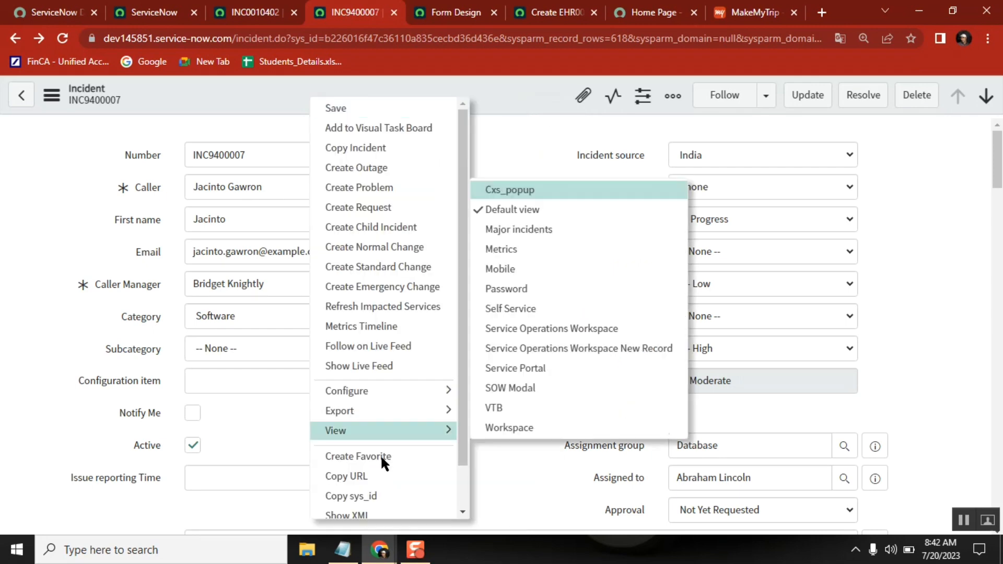
mouse_move(369, 396)
left_click(512, 164)
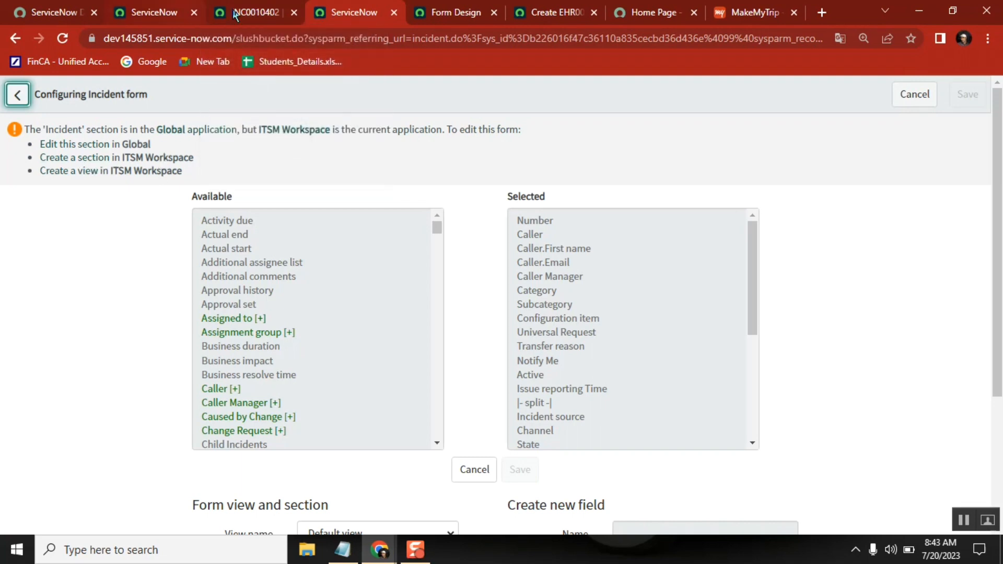
Check the fields of INC0010402 in Agent Workspace, and switch the Incident form layout from the Default view to the Workspace view.
left_click(248, 16)
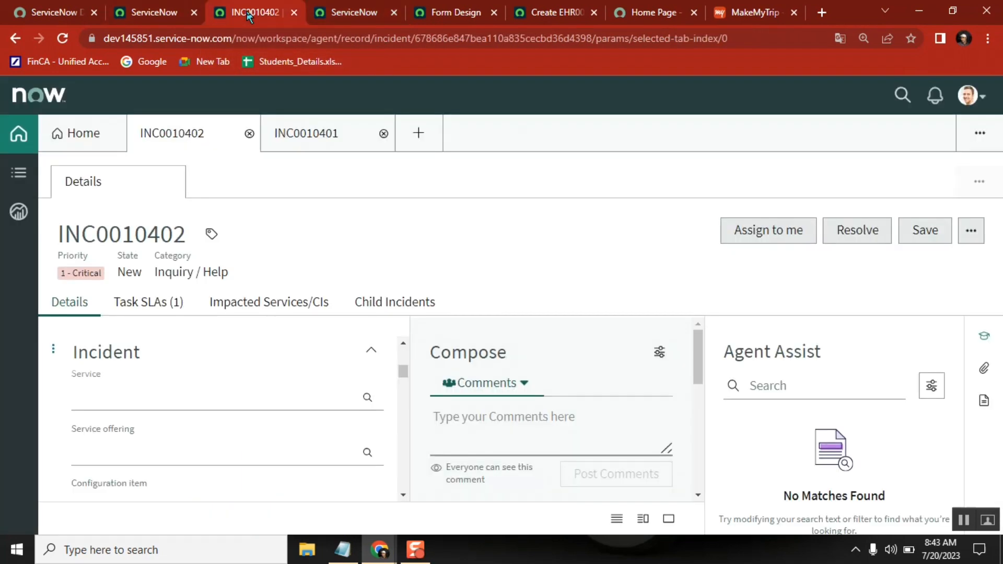
left_click(339, 21)
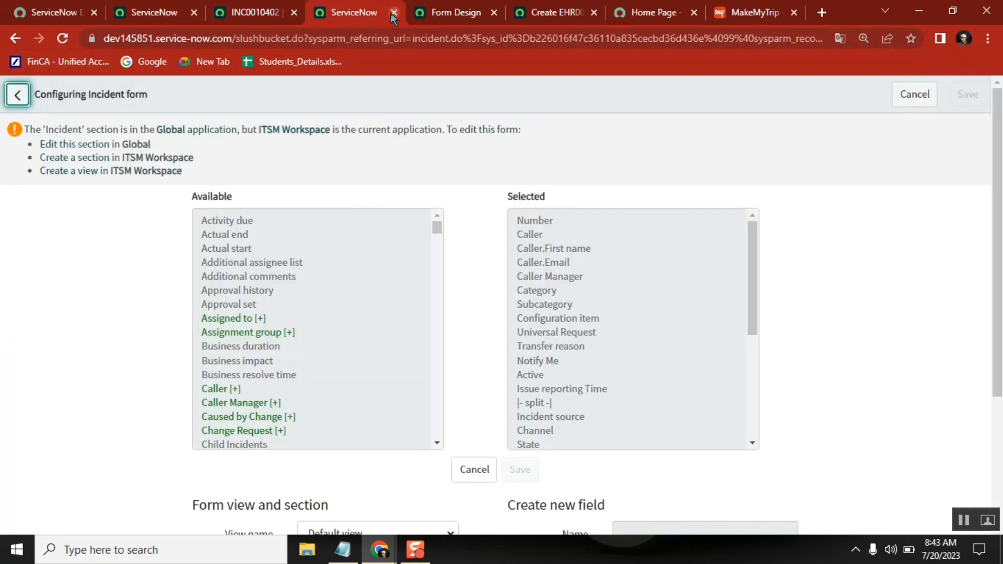
scroll(485, 400, "down", 3)
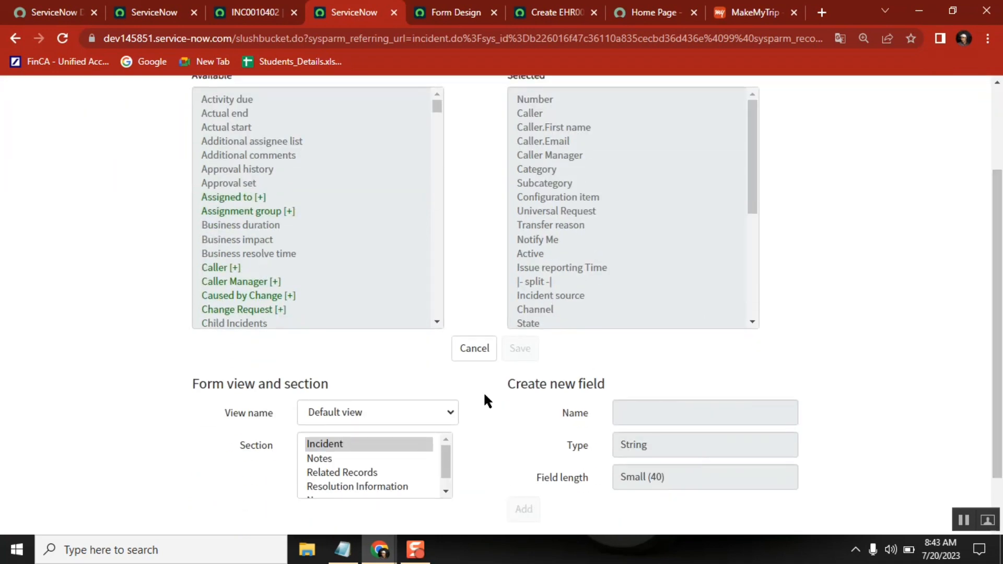
left_click(382, 413)
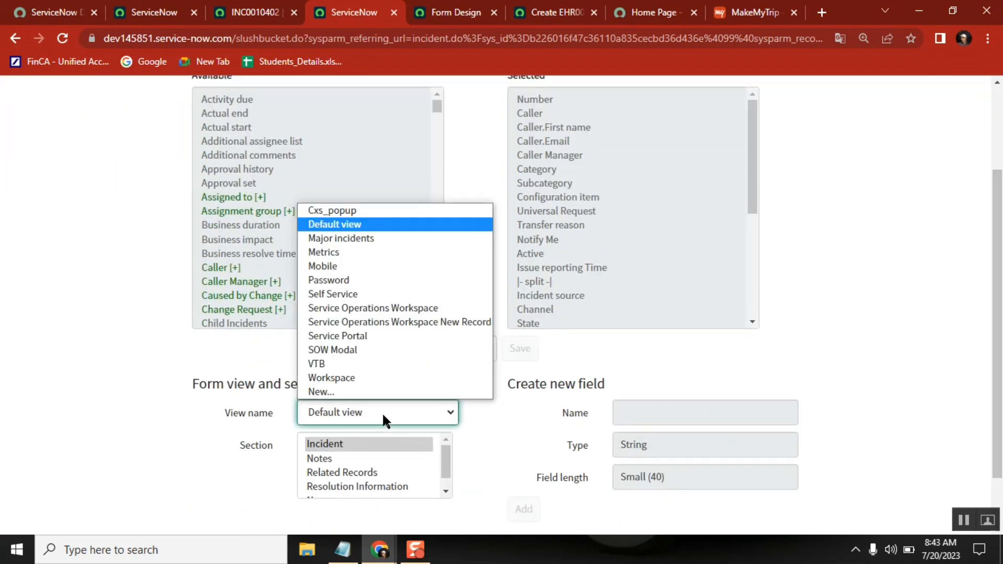
left_click(365, 380)
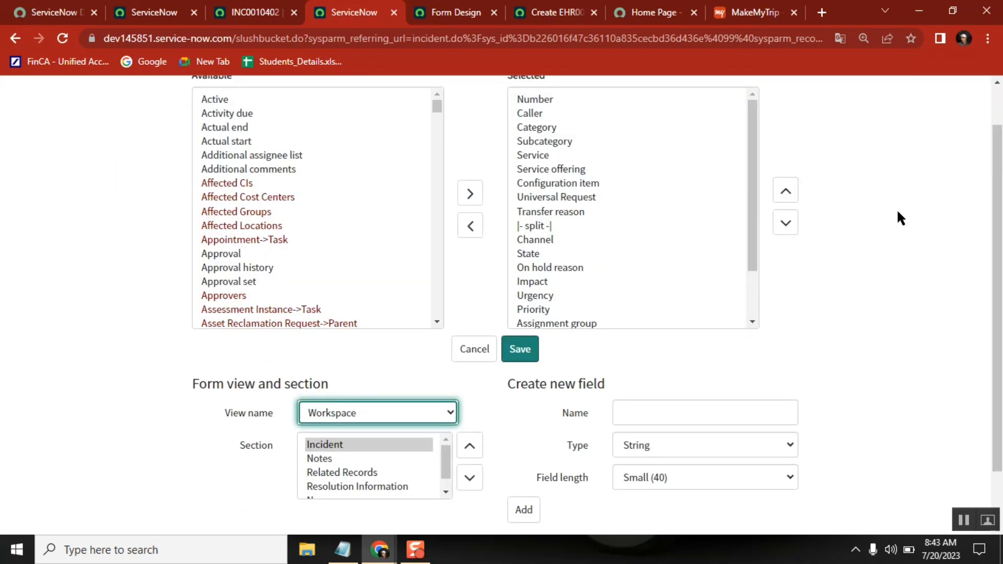
scroll(692, 185, "up", 1)
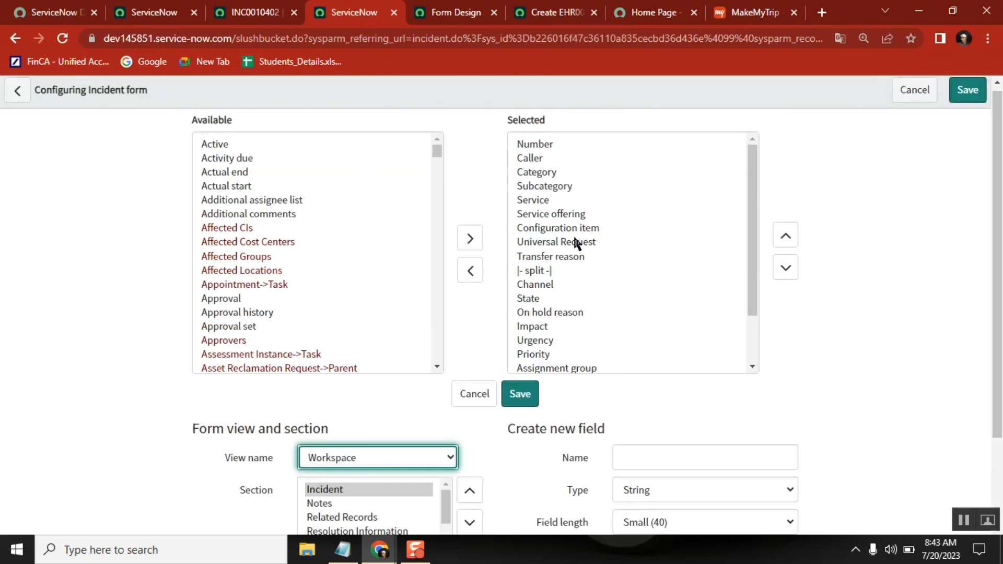
Remove Service and Service offering from the selected fields of the Workspace view's Incident section and save the layout.
left_click(412, 452)
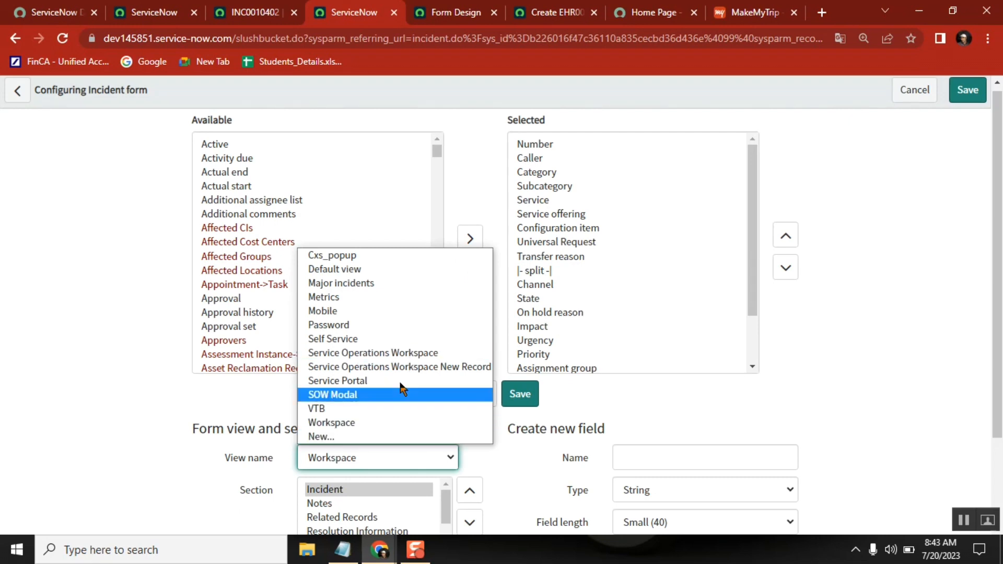
left_click(804, 160)
left_click(542, 198)
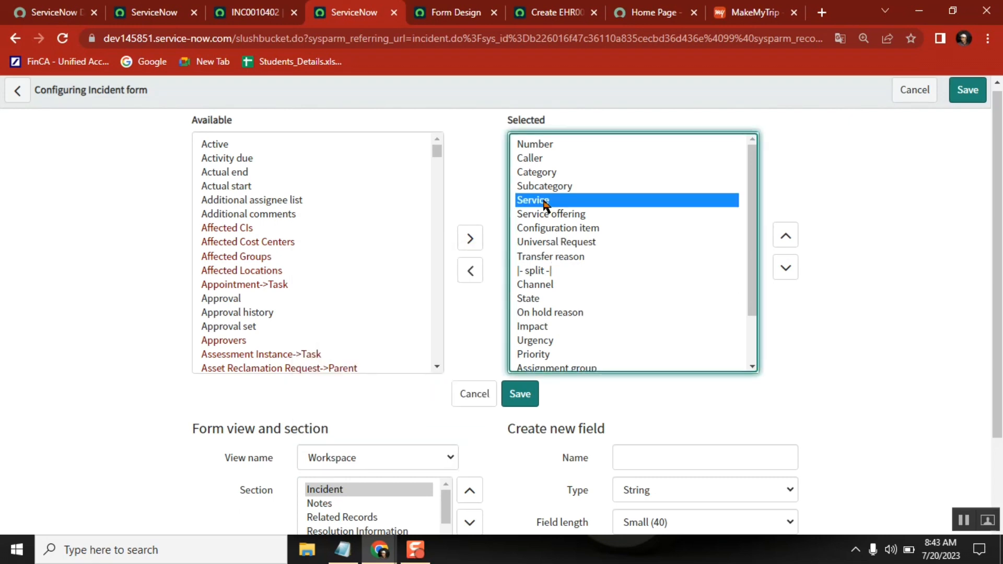
left_click(543, 214, "shift")
left_click(468, 271)
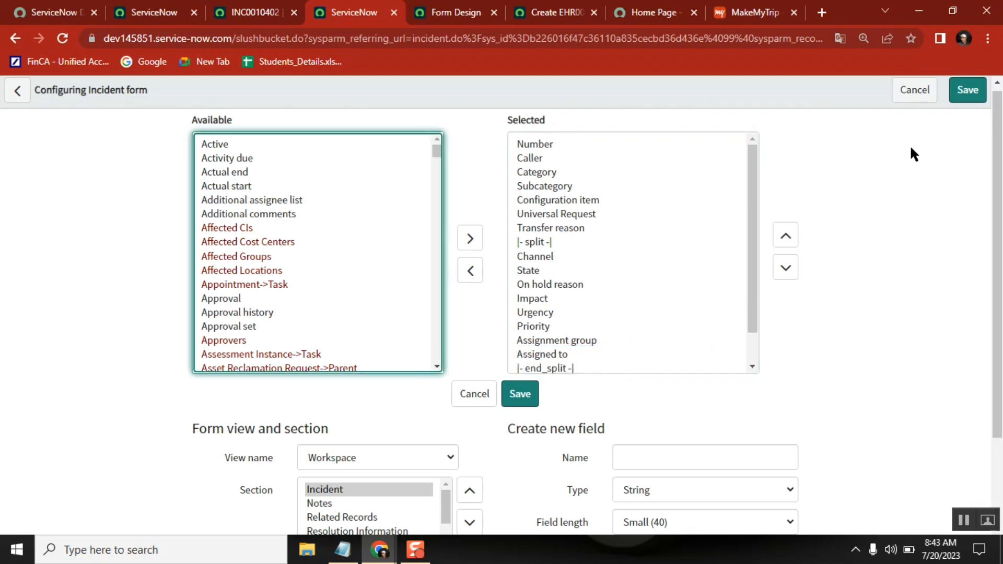
left_click(968, 91)
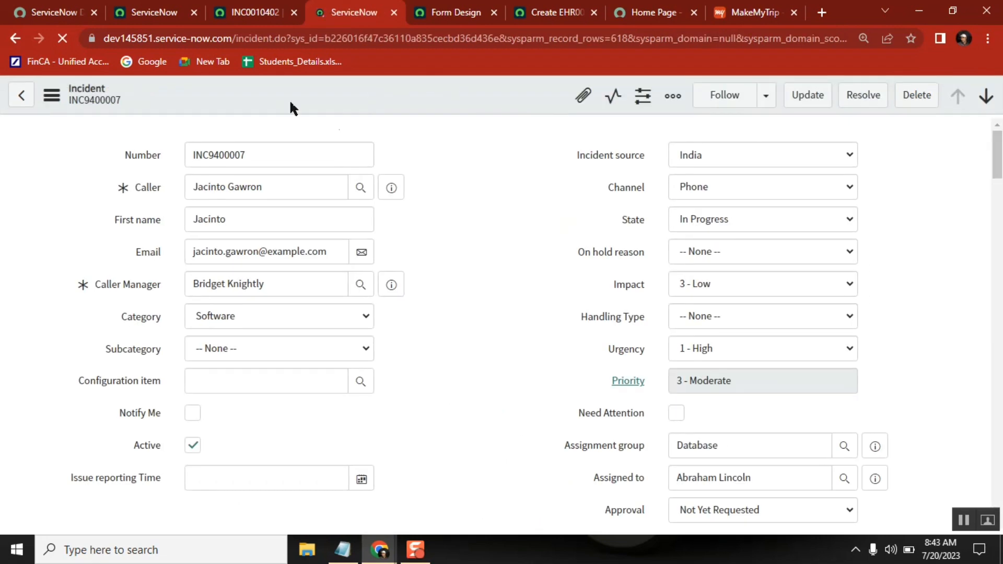
Reload INC0010402 in Agent Workspace and check the fields shown in its Incident section.
left_click(244, 12)
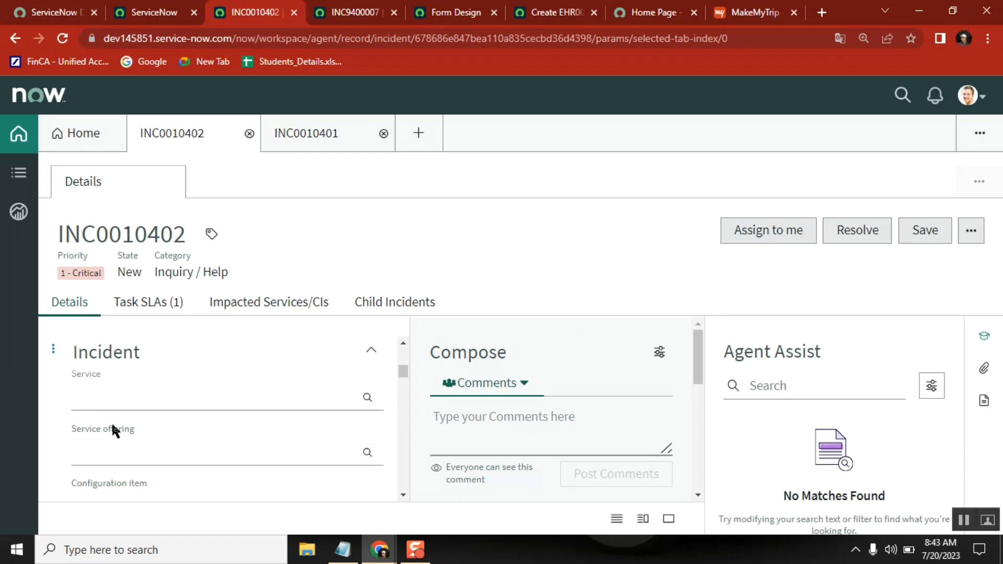
left_click(62, 38)
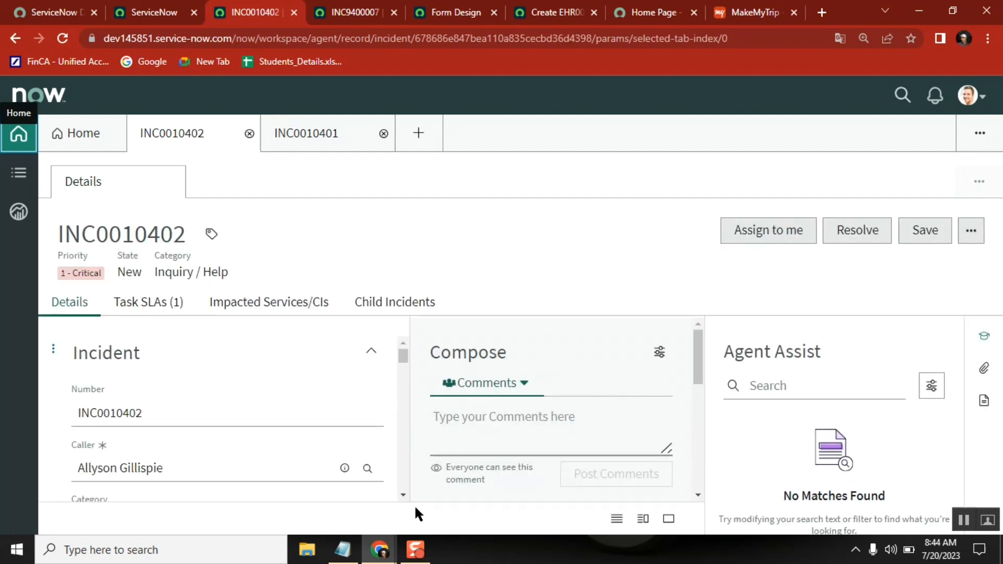
scroll(402, 496, "down", 4)
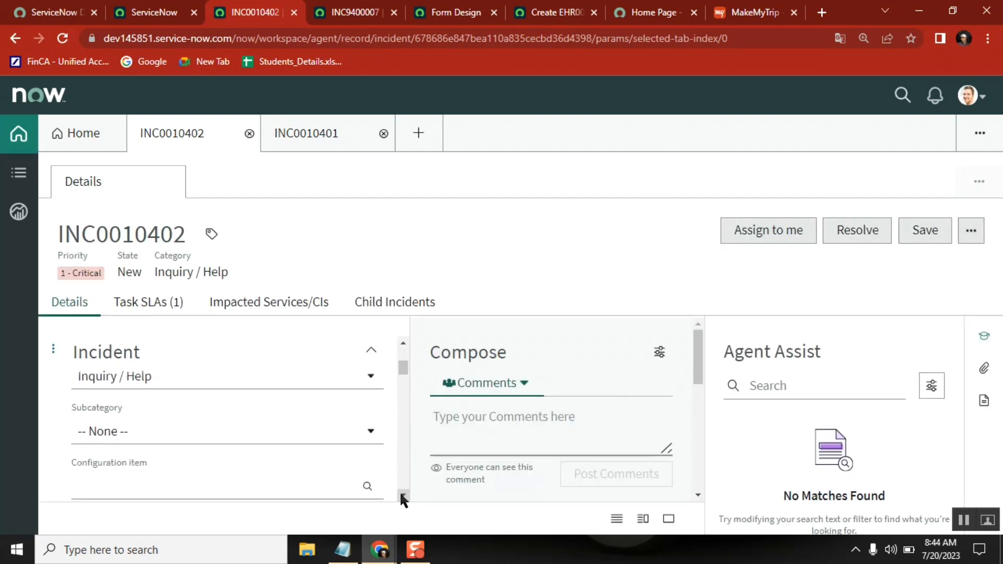
left_click(403, 344)
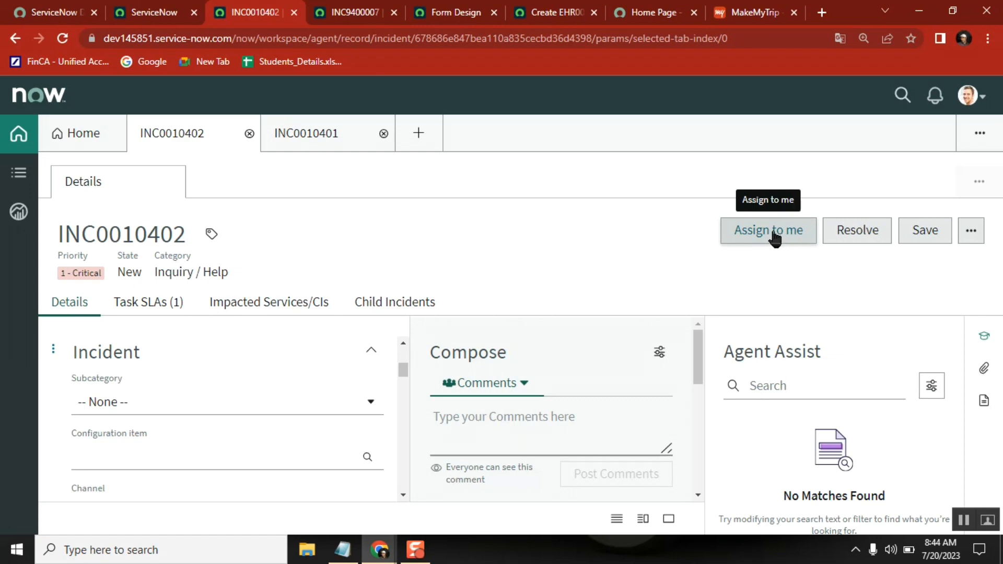
Search the main ServiceNow navigator for "ui actions" and open the System UI list of UI Actions in a new browser tab.
left_click(152, 13)
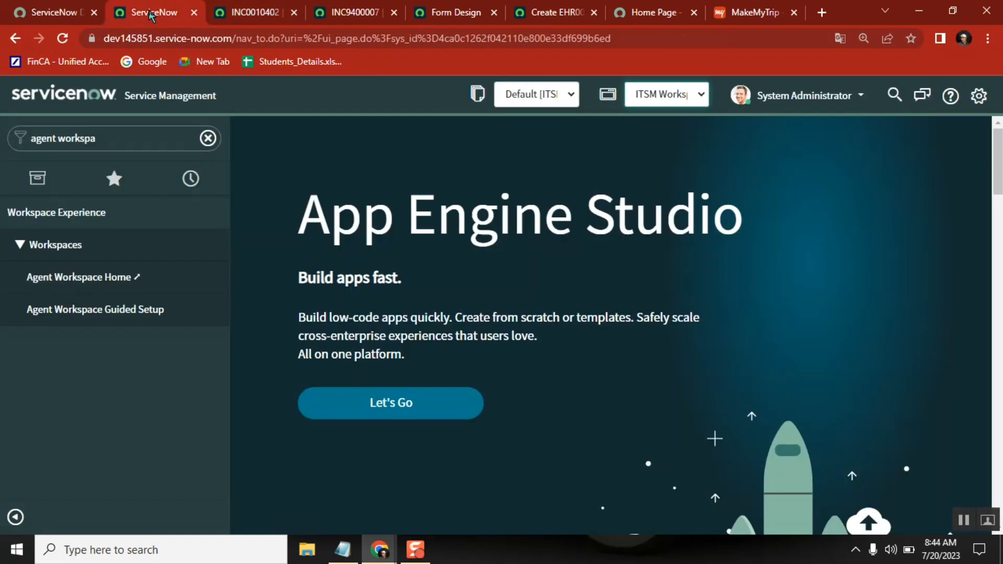
left_click(119, 140)
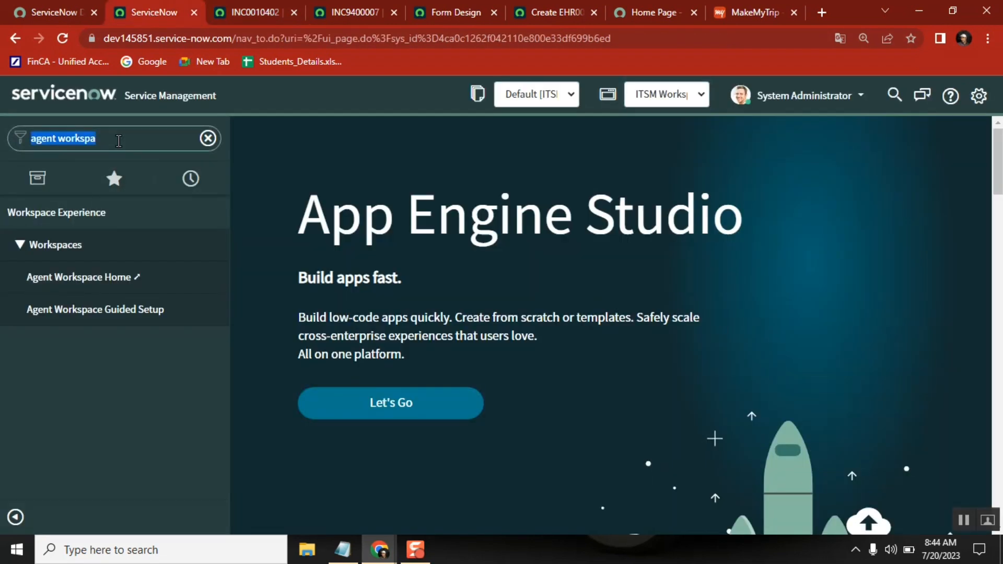
type("ui acti")
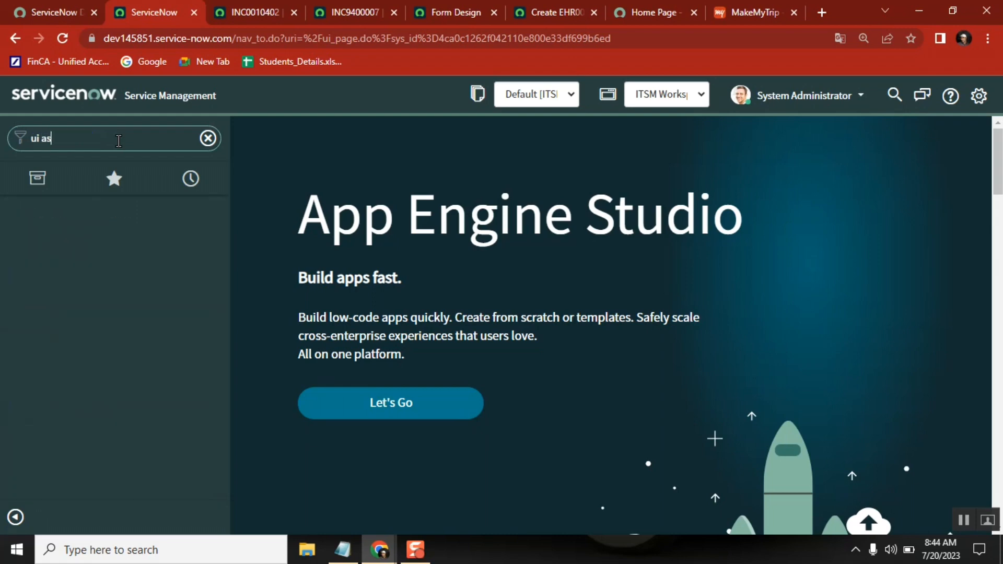
type("ons")
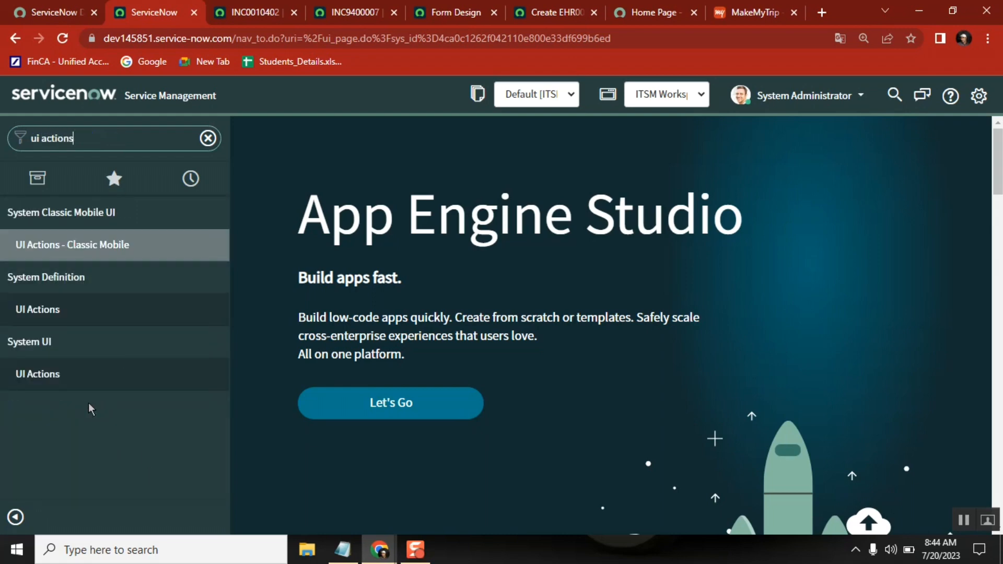
middle_click(47, 373)
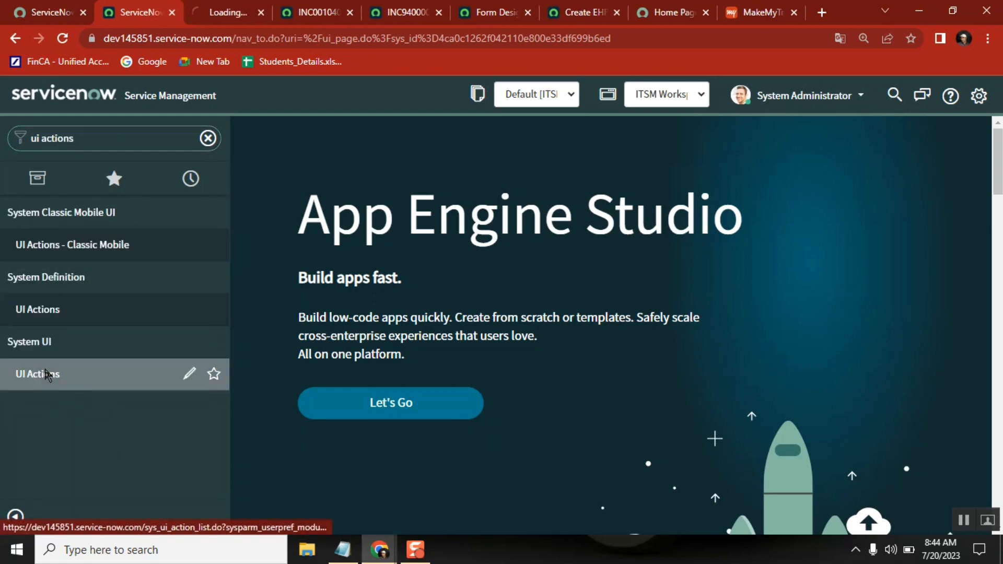
left_click(223, 12)
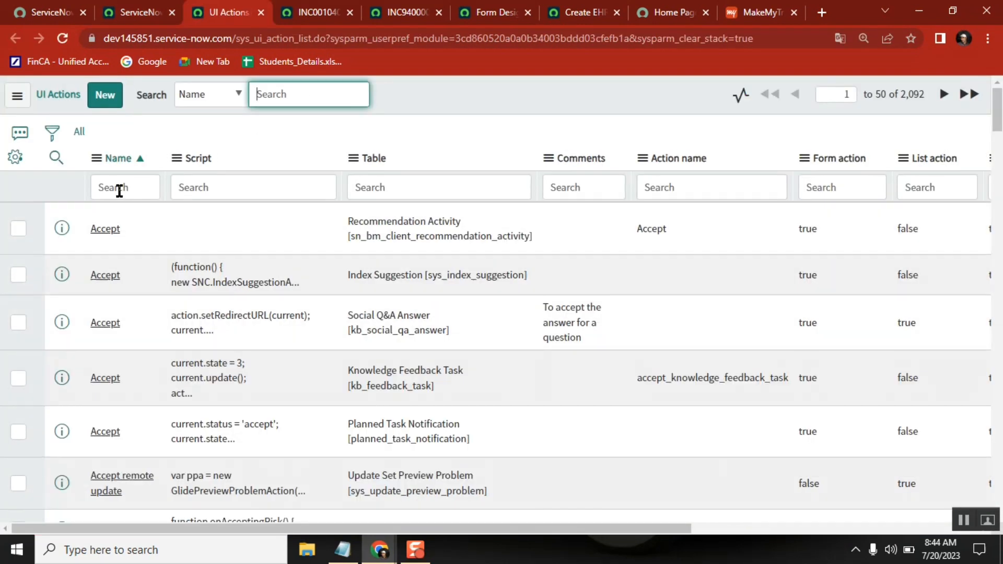
Try to filter the UI Actions list by the name "assigned to", correcting the misspelled search text.
left_click(119, 188)
type("assinged to")
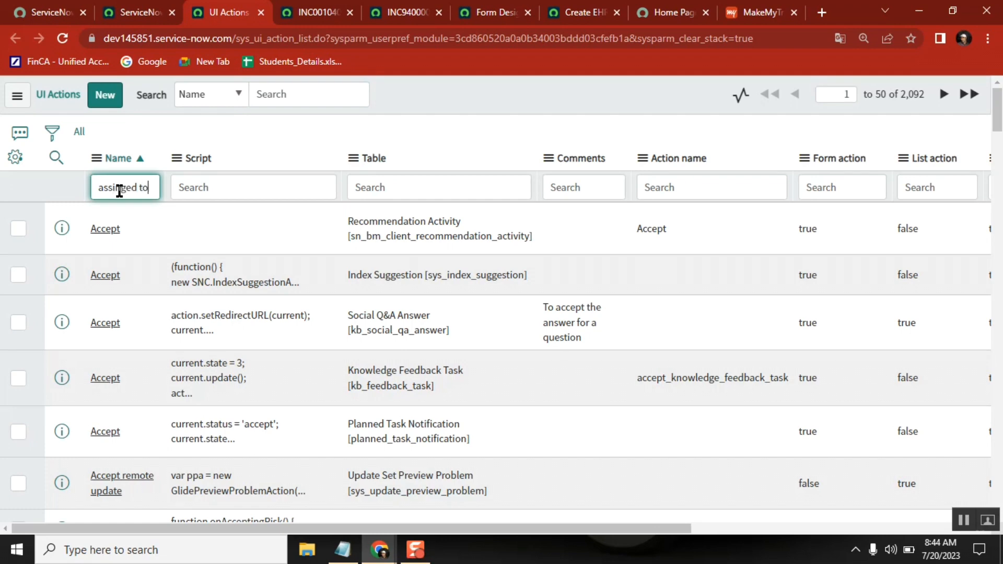
key("Return")
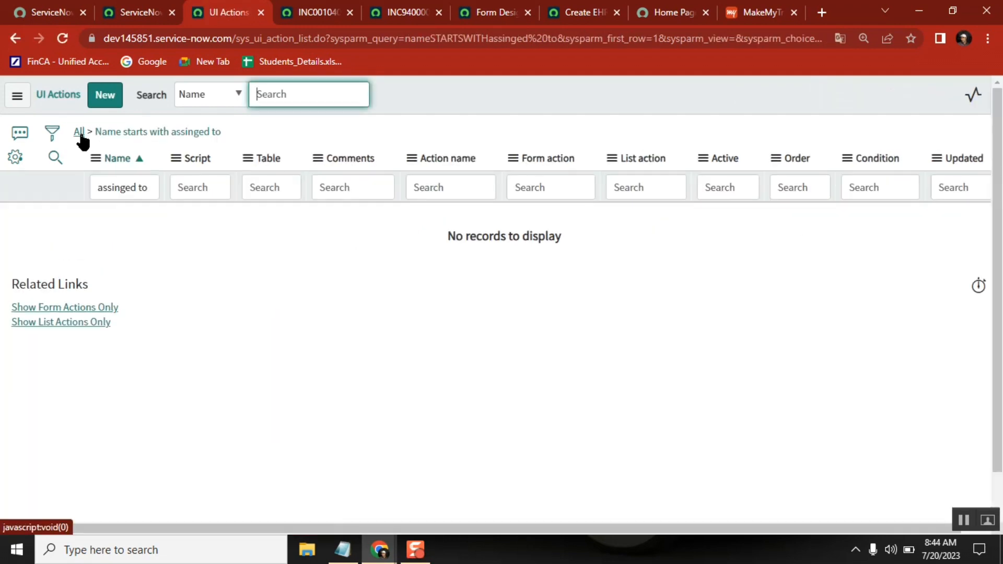
left_click(51, 132)
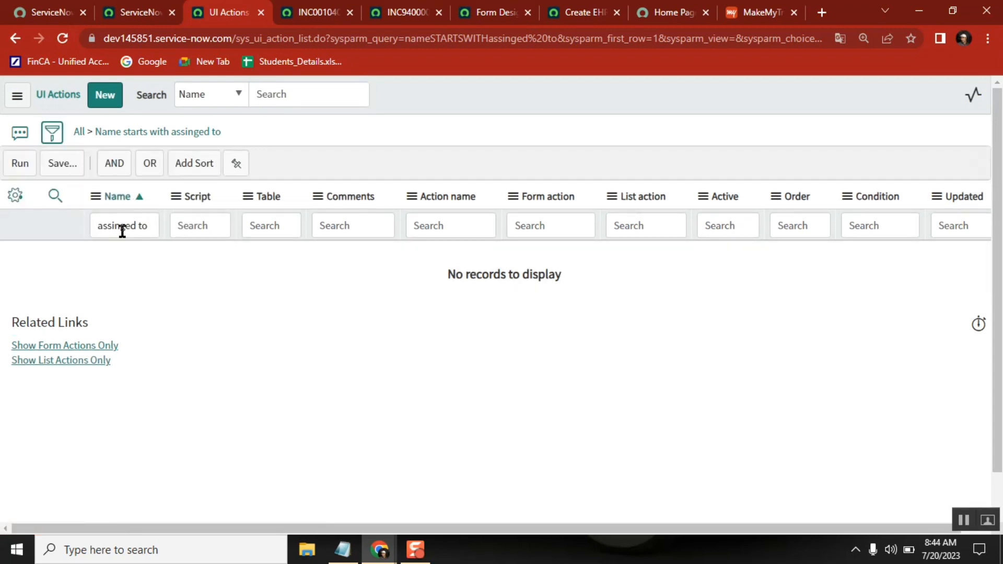
left_click(117, 227)
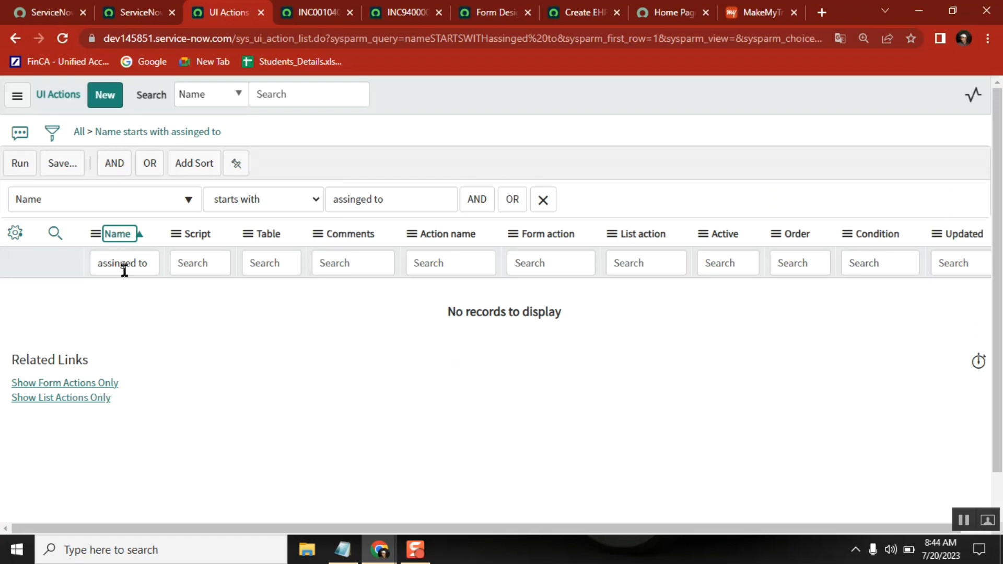
left_click(121, 189)
key("BackSpace")
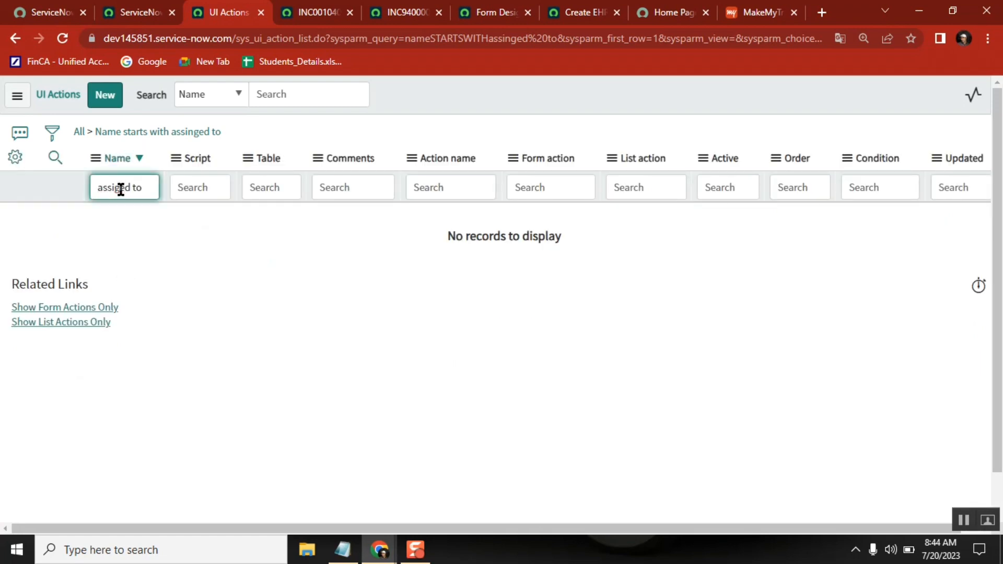
left_click(121, 189)
type("n")
key("Return")
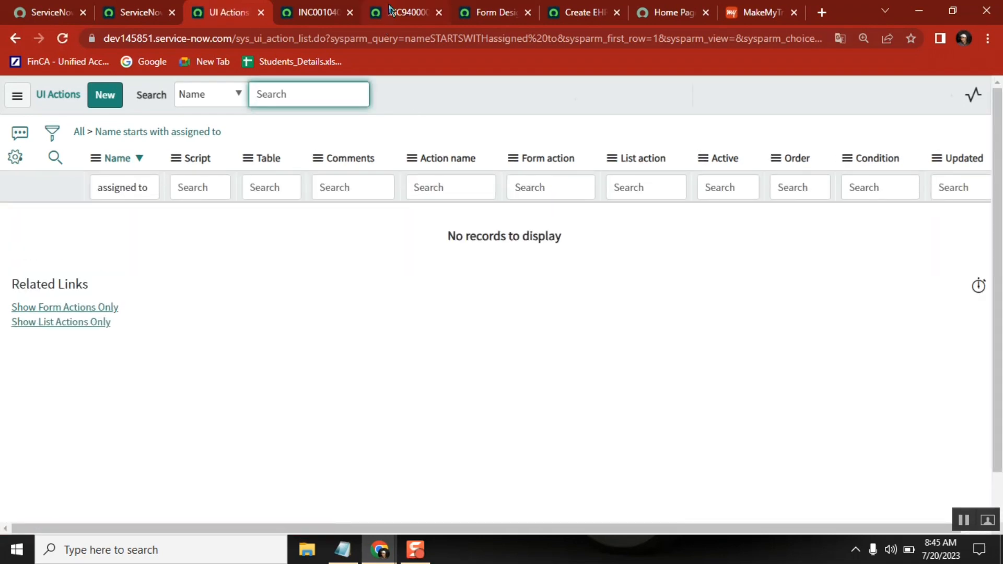
Check the assignment button's label on INC0010402 in Agent Workspace and filter the UI Actions list by the name "assign to me".
left_click(405, 12)
left_click(313, 13)
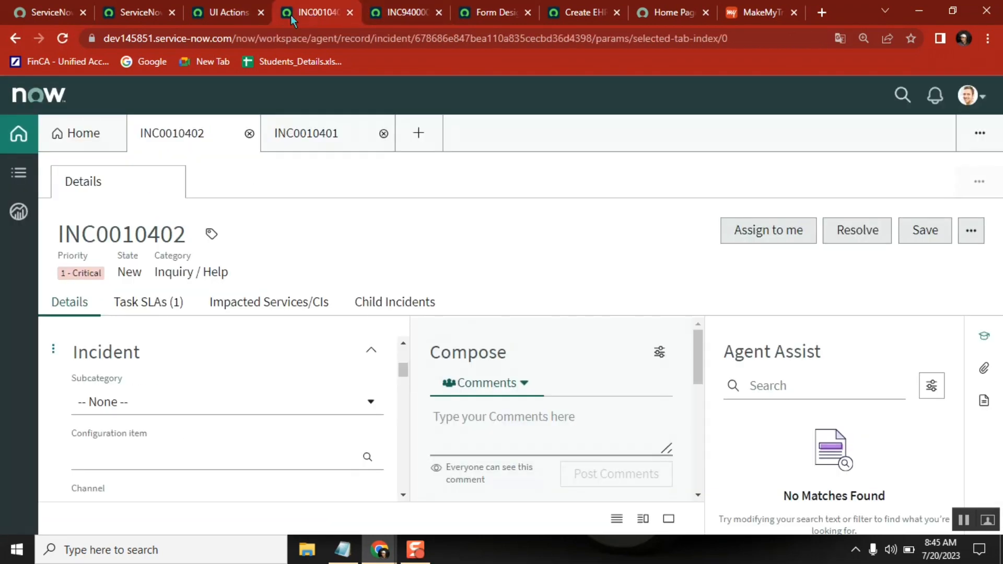
left_click(226, 11)
left_click(149, 193)
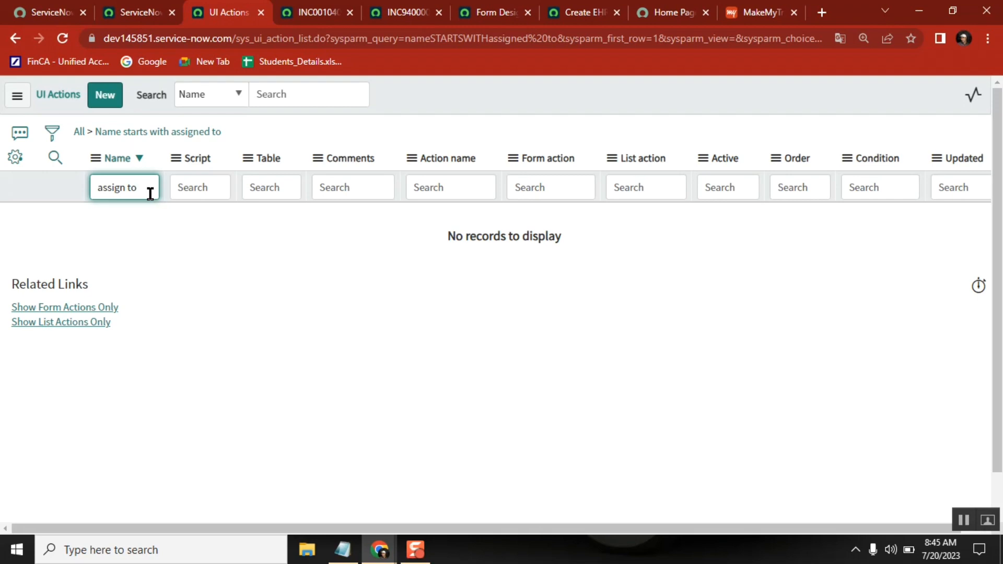
type("me")
key("Return")
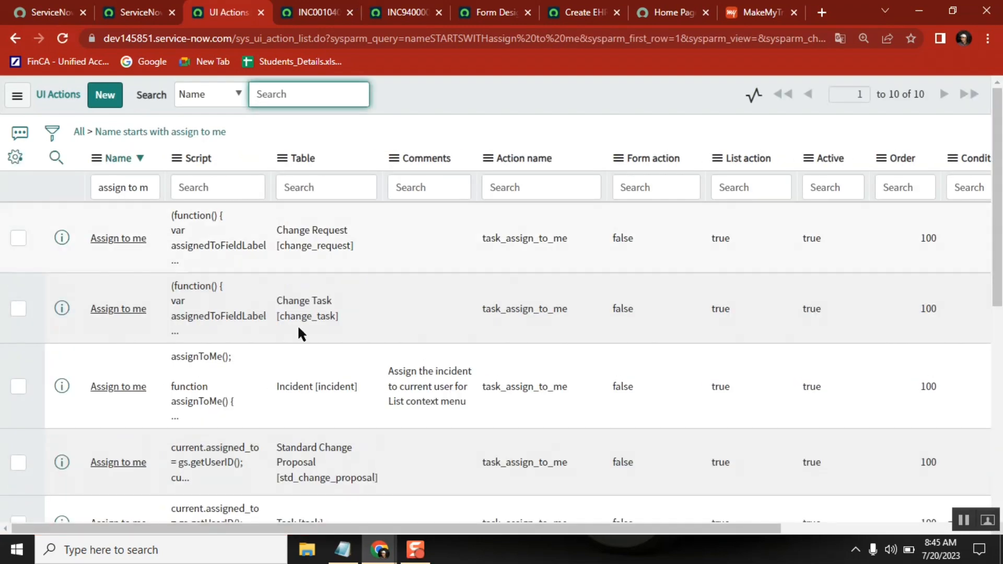
Open the Incident table's Assign to me UI action and examine its script and Workspace form settings.
left_click(118, 389)
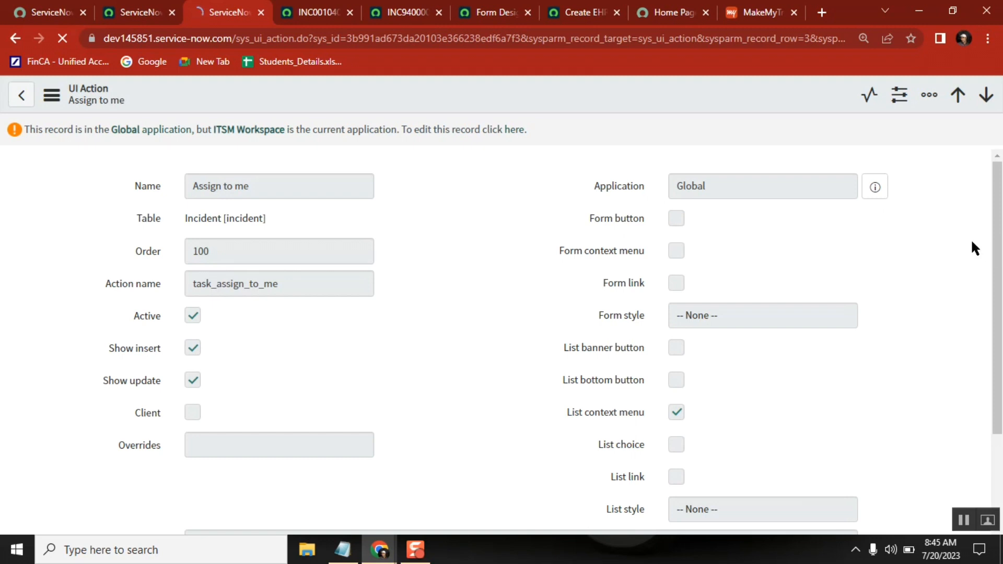
scroll(970, 238, "down", 2)
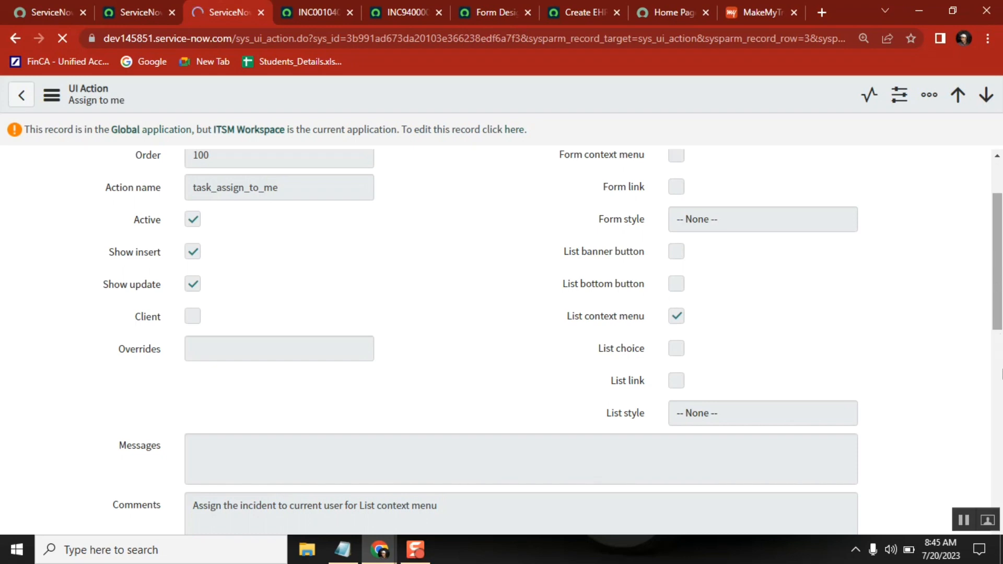
left_click_drag(999, 268, 1002, 407)
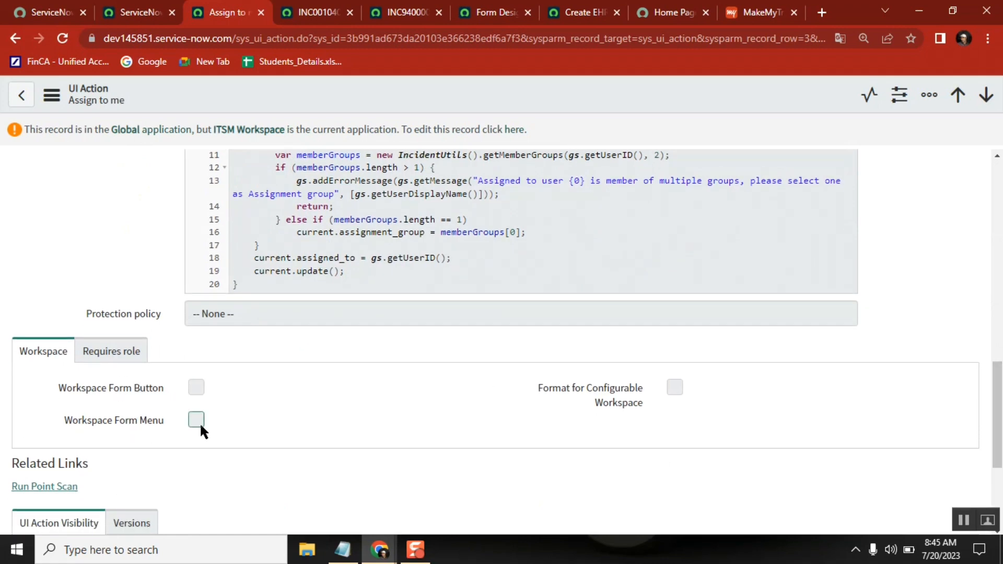
Switch the current application scope to Global and reload the Assign to me UI action so its Workspace settings can be edited.
left_click(196, 387)
left_click(132, 15)
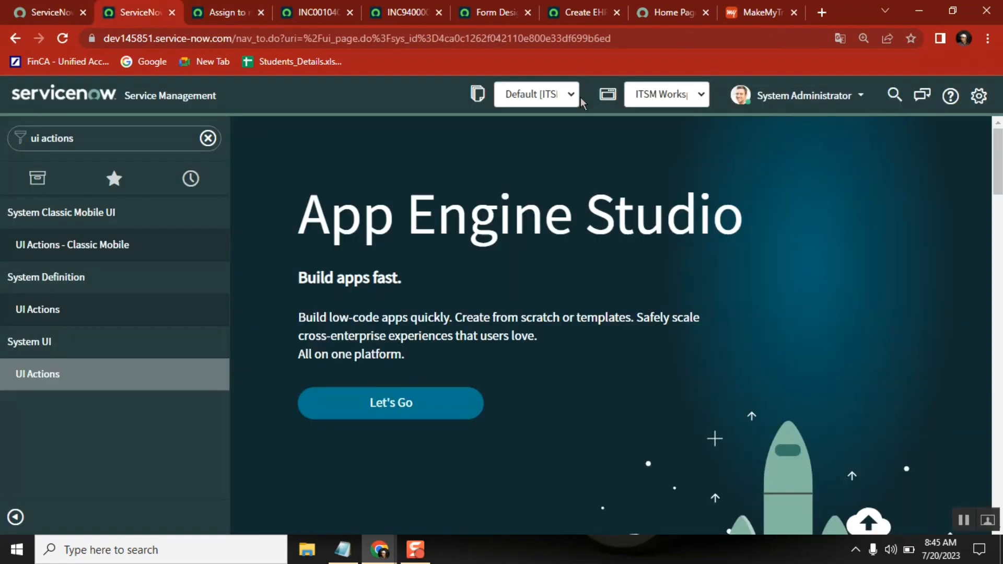
left_click(663, 94)
left_click_drag(702, 215, 650, 130)
left_click(430, 124)
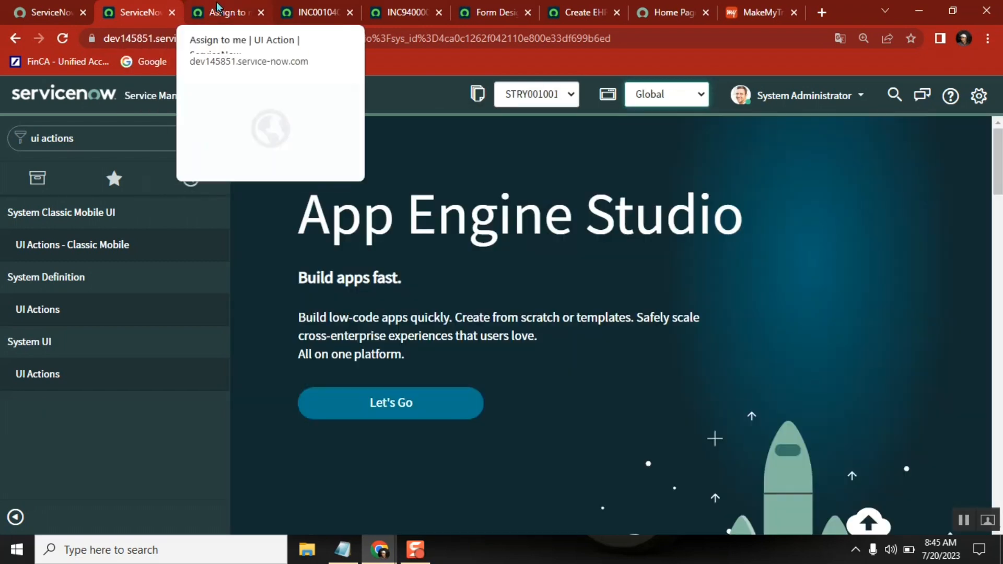
left_click(216, 7)
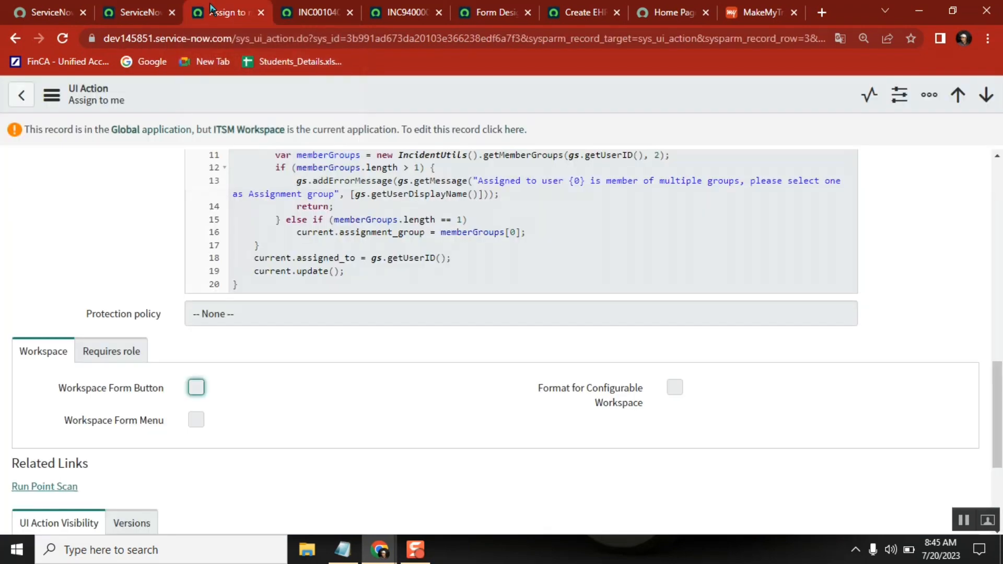
left_click(60, 41)
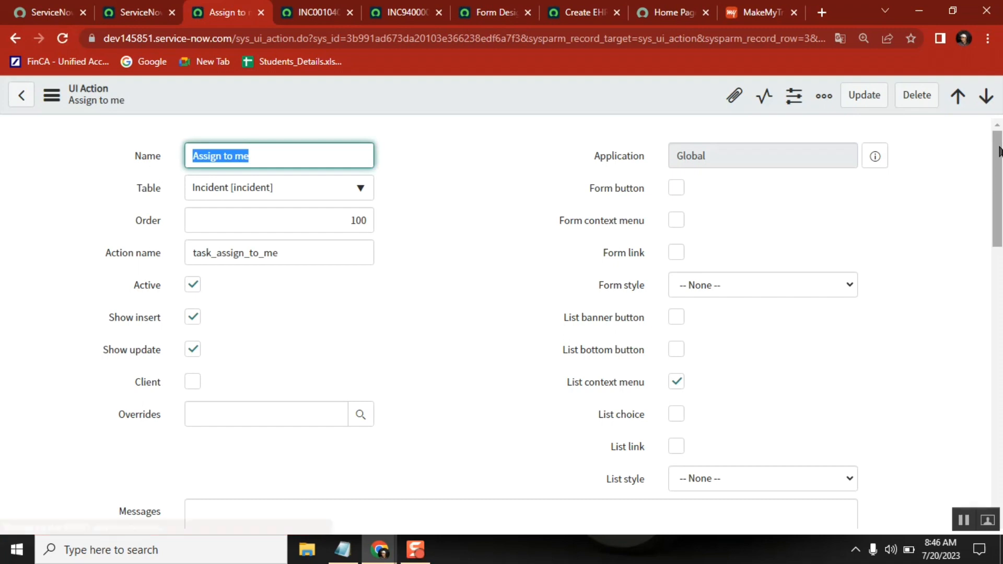
Enable Workspace Form Button and Workspace Form Menu for the Assign to me UI action and place the cursor in its Workspace Client Script.
scroll(462, 315, "down", 15)
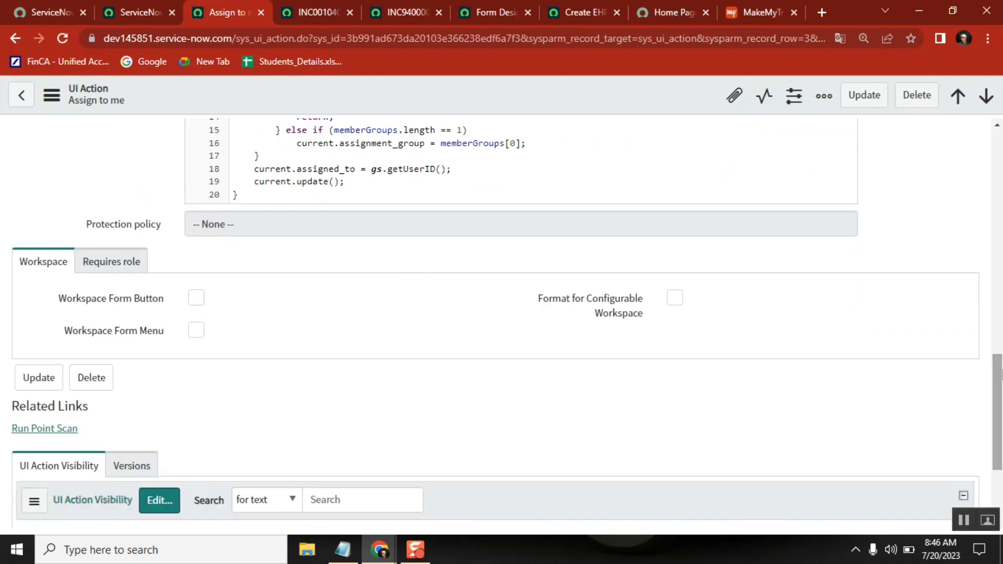
left_click(199, 296)
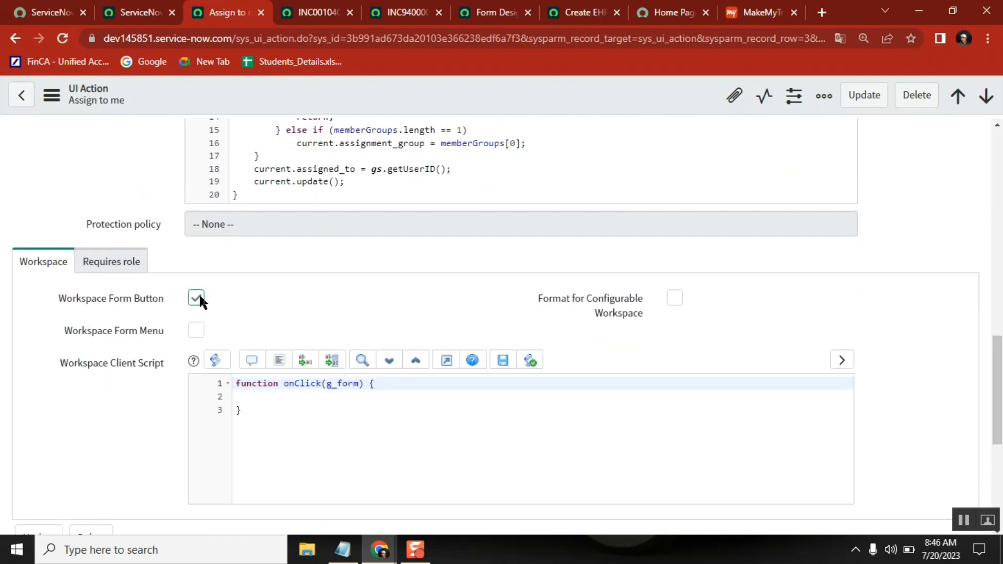
left_click(200, 296)
left_click(198, 297)
left_click(195, 329)
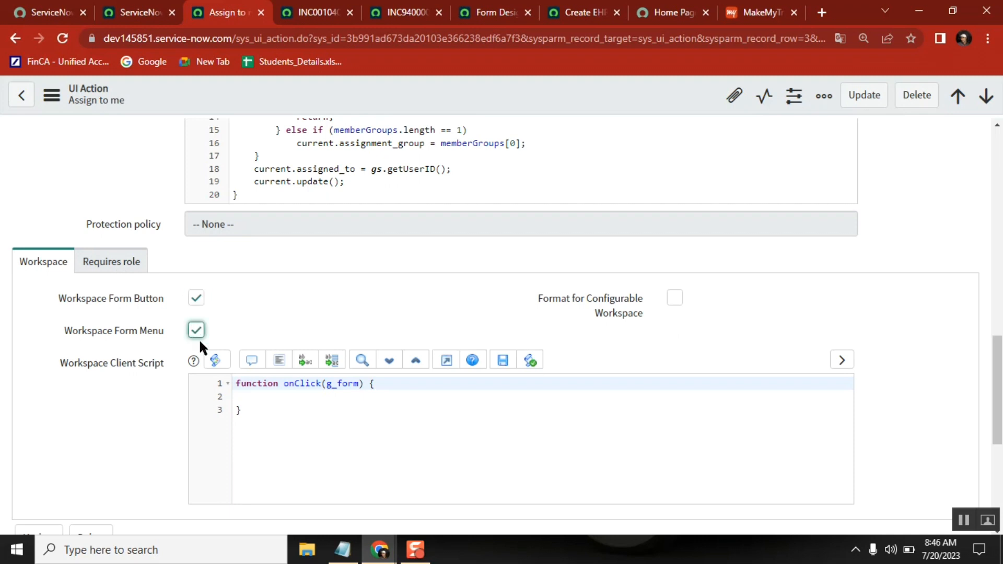
left_click(244, 395)
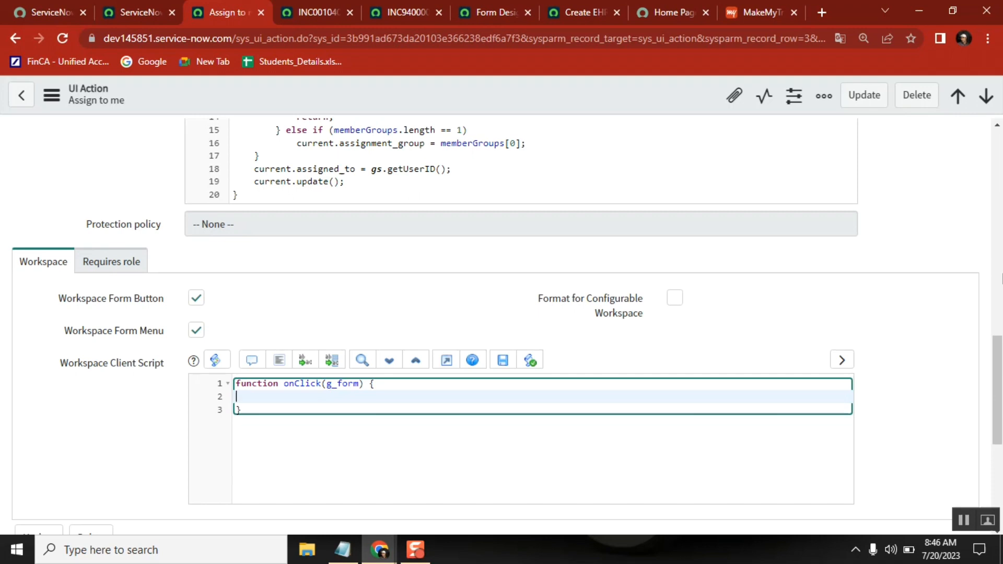
Review the Assign to me server script and compare it with the button and form fields of INC0010402 in Agent Workspace.
left_click_drag(1002, 367, 998, 306)
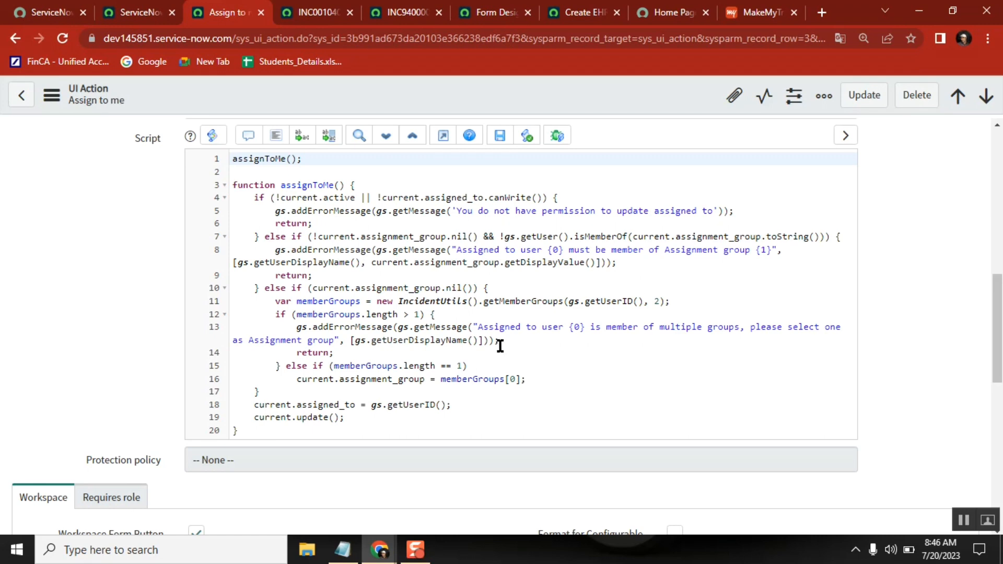
left_click(308, 13)
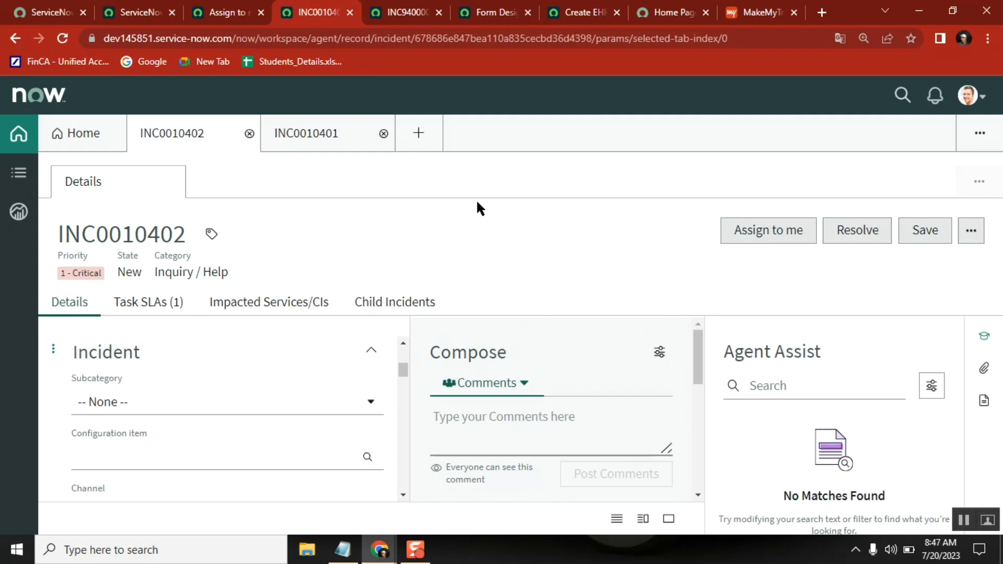
left_click(215, 14)
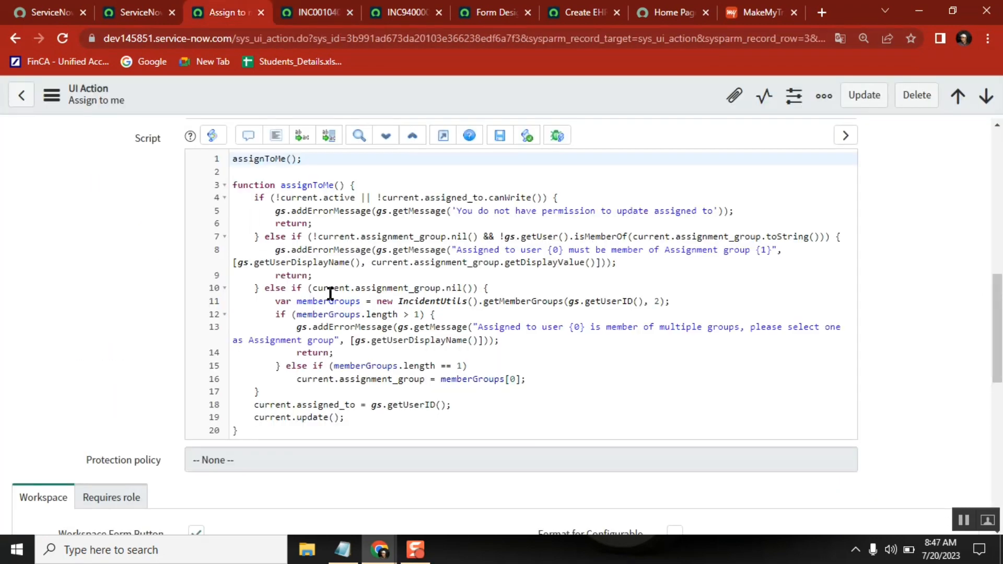
left_click(305, 12)
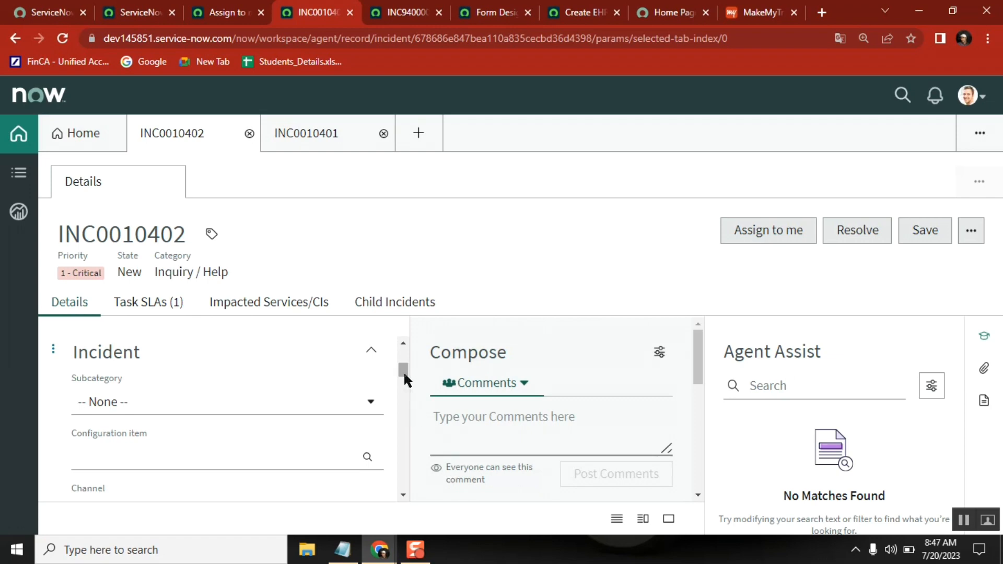
left_click_drag(403, 372, 404, 390)
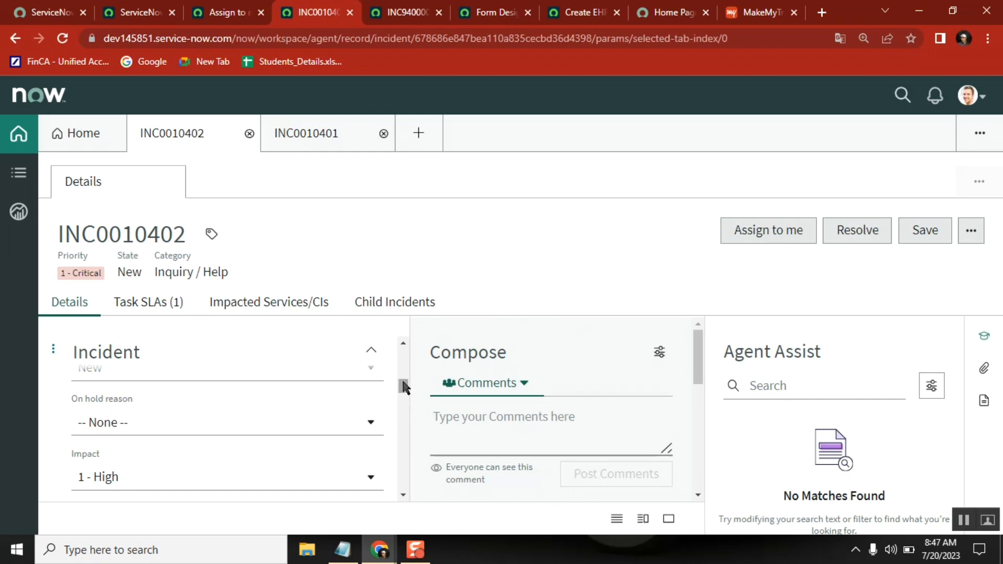
left_click_drag(402, 385, 403, 347)
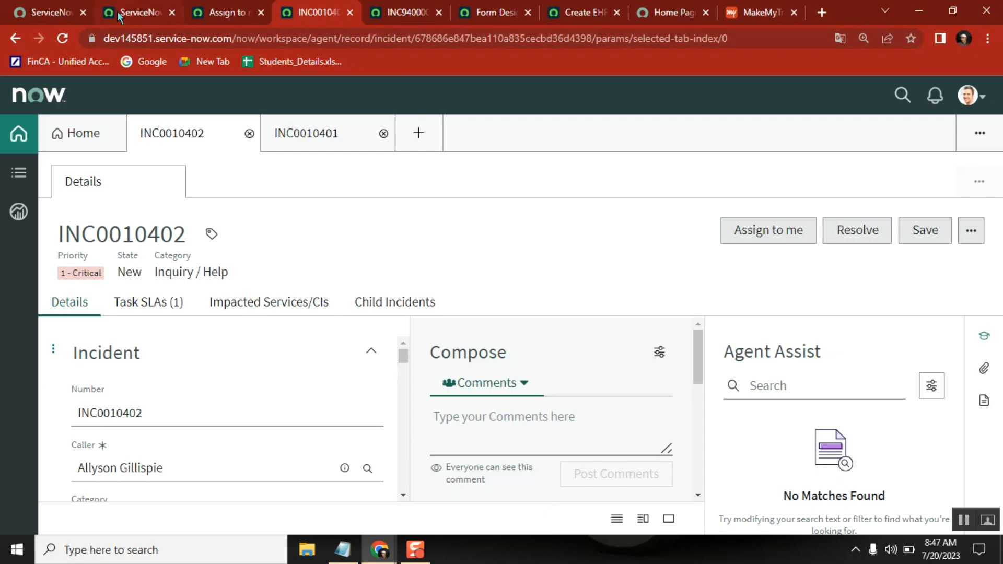
Clear the main navigator's search text and view the form fields of INC0010401 in Agent Workspace.
left_click(134, 13)
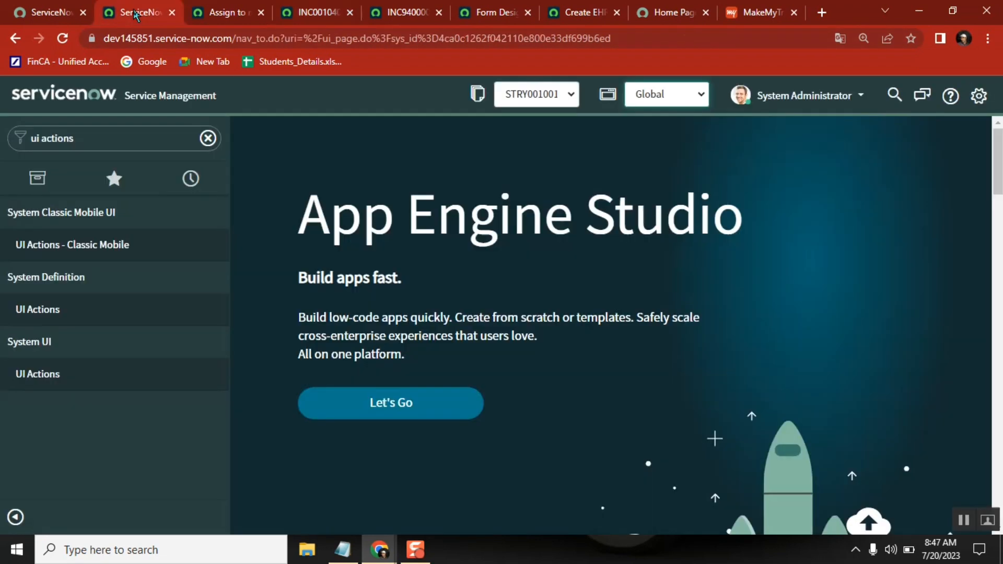
left_click(210, 140)
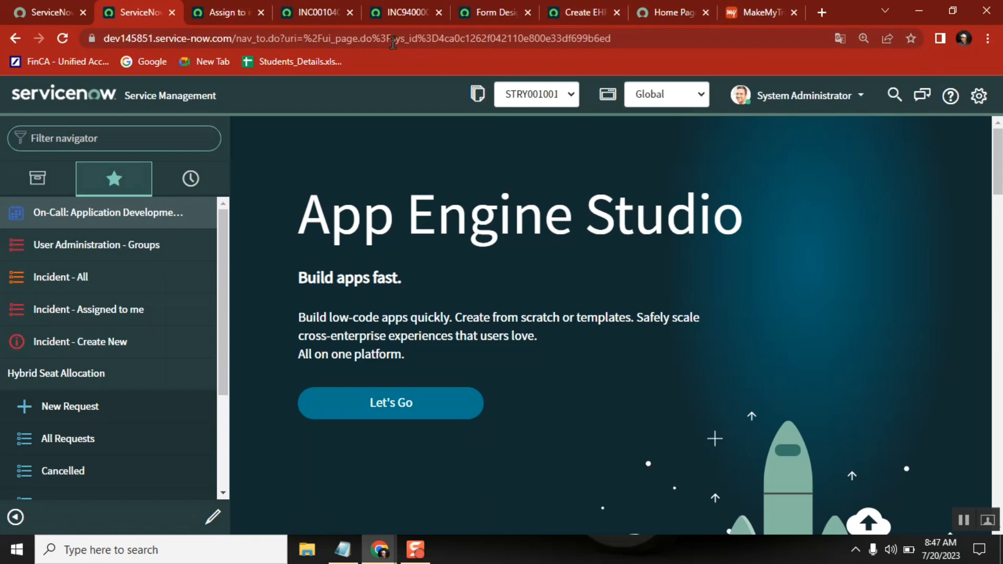
left_click(392, 13)
left_click(306, 14)
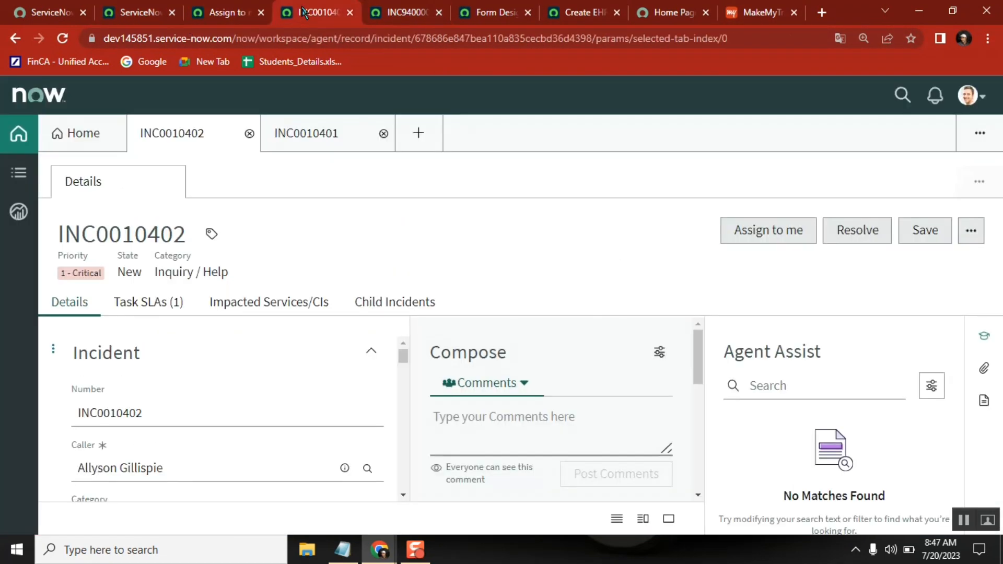
left_click(314, 133)
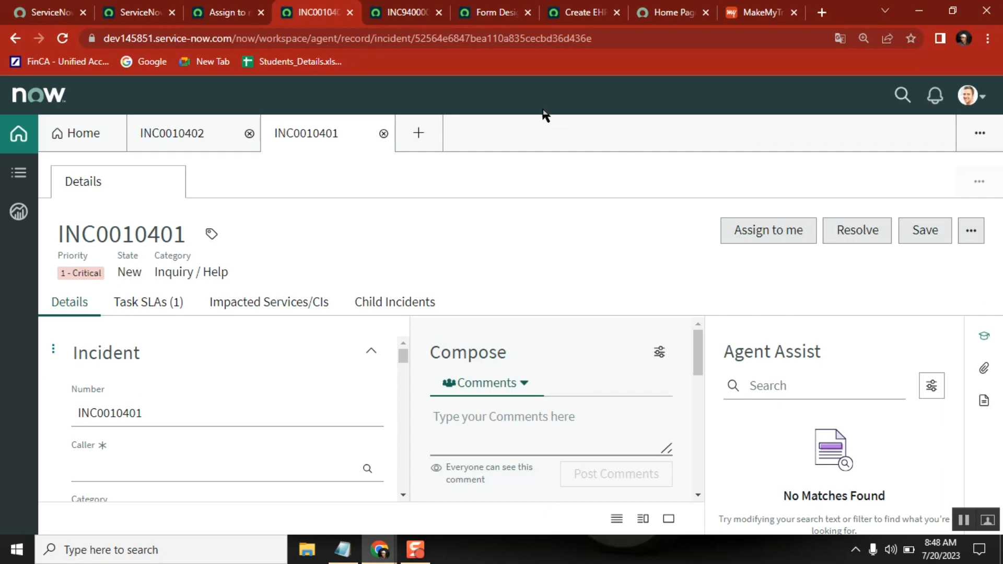
mouse_move(195, 151)
left_click_drag(404, 355, 404, 328)
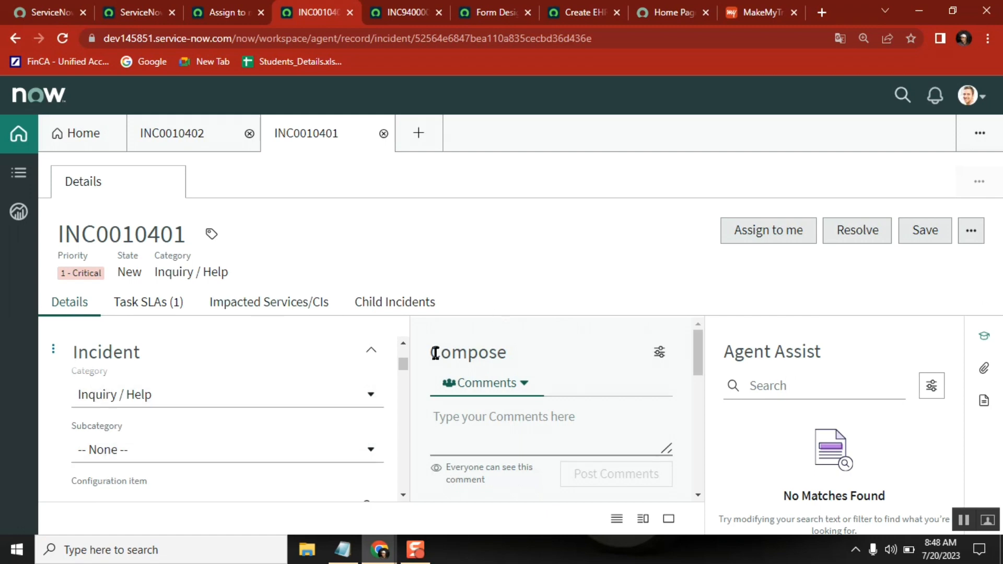
scroll(405, 346, "up", 3)
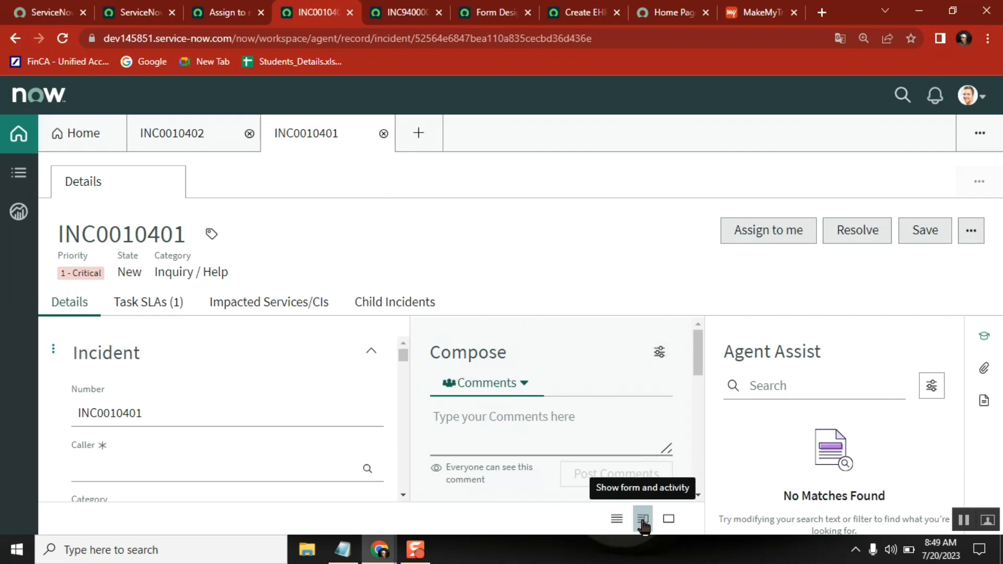
Try the full-screen activity and combined form-and-activity layouts on INC0010401, ending with the form-only layout.
left_click(668, 518)
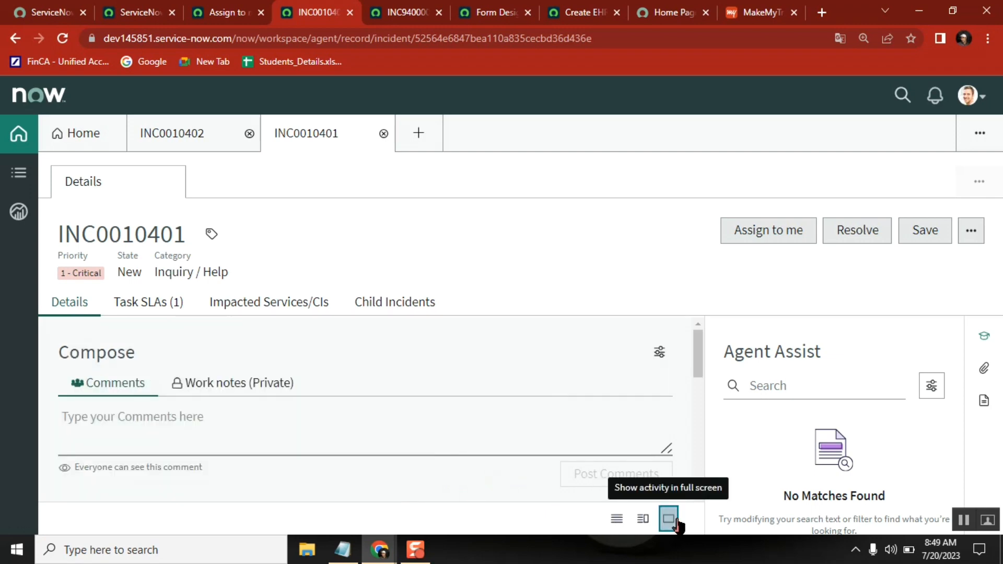
left_click(643, 518)
left_click(615, 519)
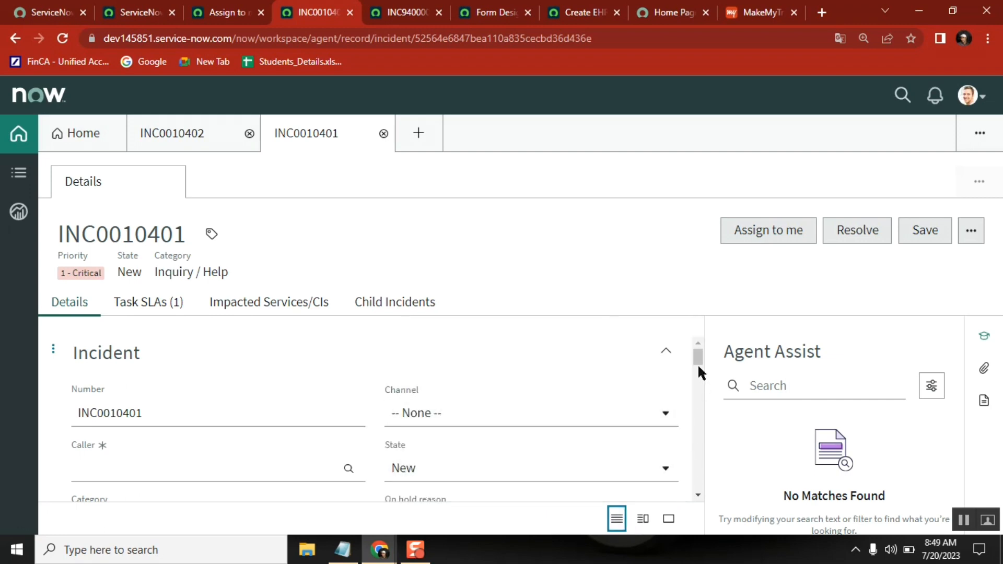
left_click_drag(697, 365, 701, 344)
Look at the UI16 form of INC9400007 for comparison and examine the Task SLAs and Impacted Services/CIs related lists of INC0010401.
left_click(391, 16)
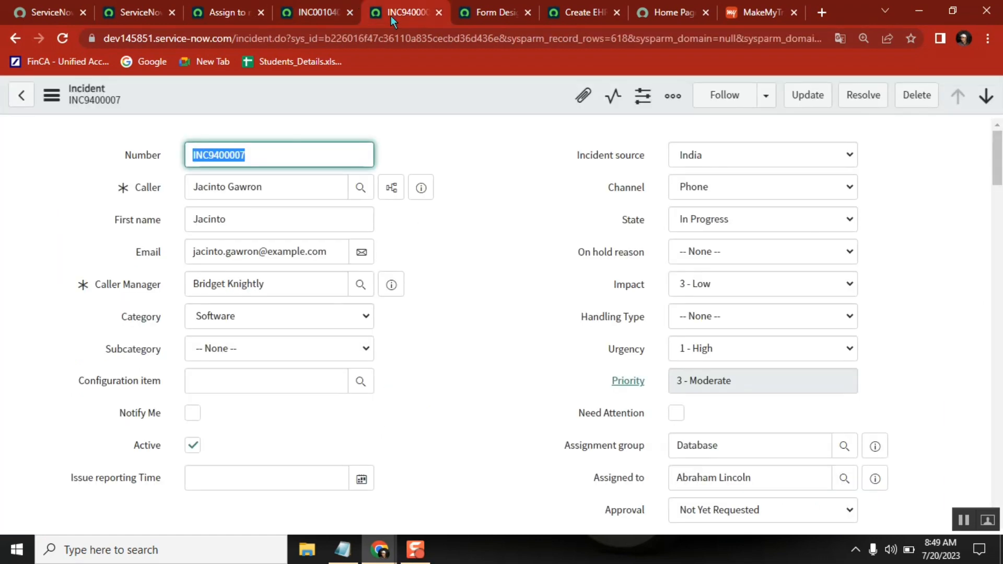
left_click(312, 16)
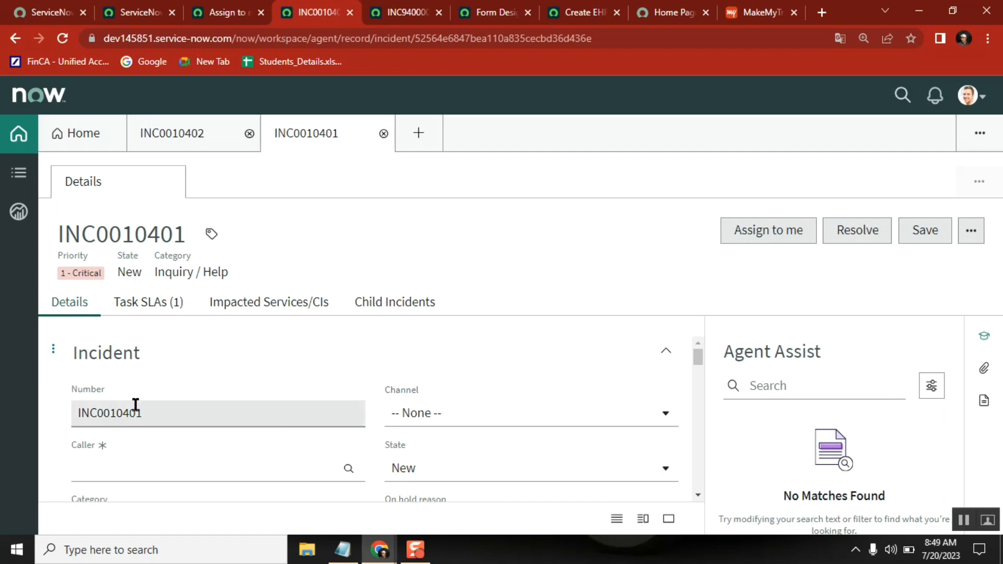
left_click(148, 308)
left_click(222, 312)
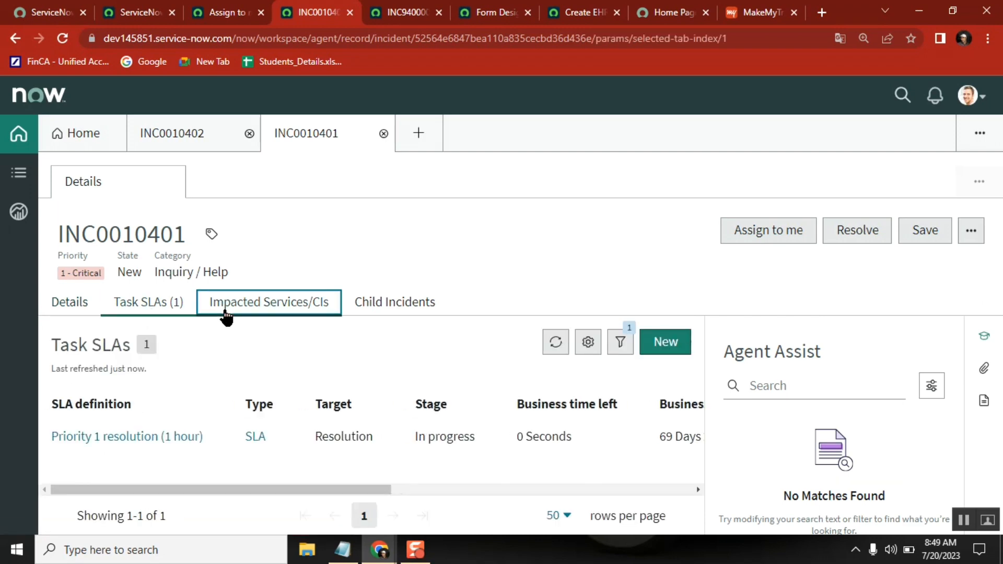
left_click(364, 312)
left_click(287, 312)
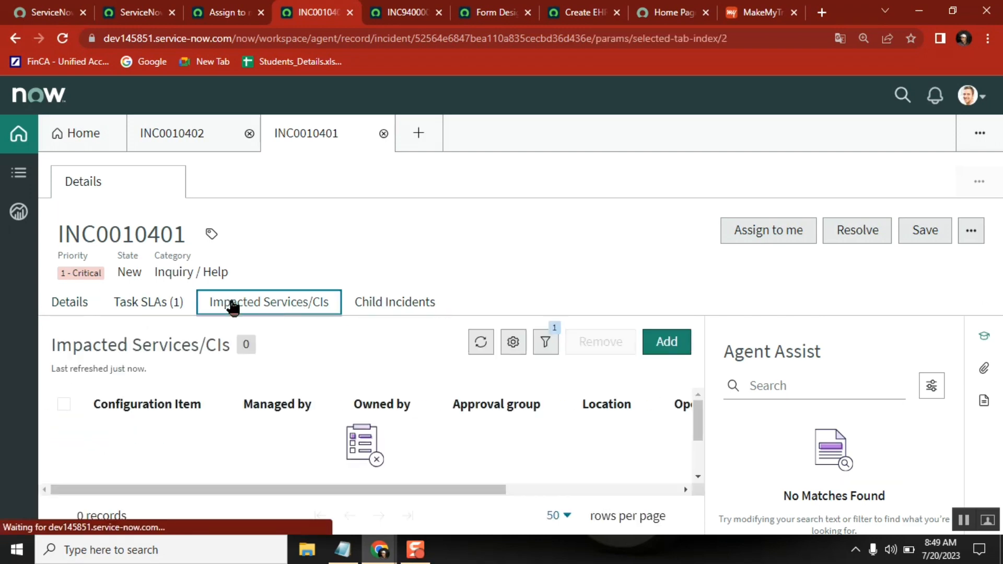
left_click(139, 304)
left_click(81, 305)
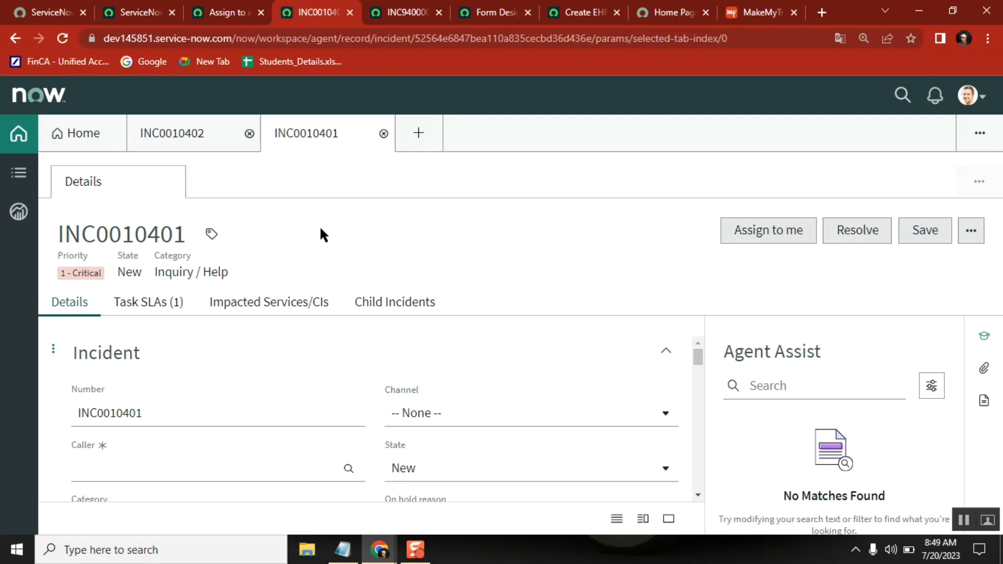
Close the MakeMyTrip browser page and compare INC0010401 in Agent Workspace with the UI16 form of INC9400007.
left_click(794, 12)
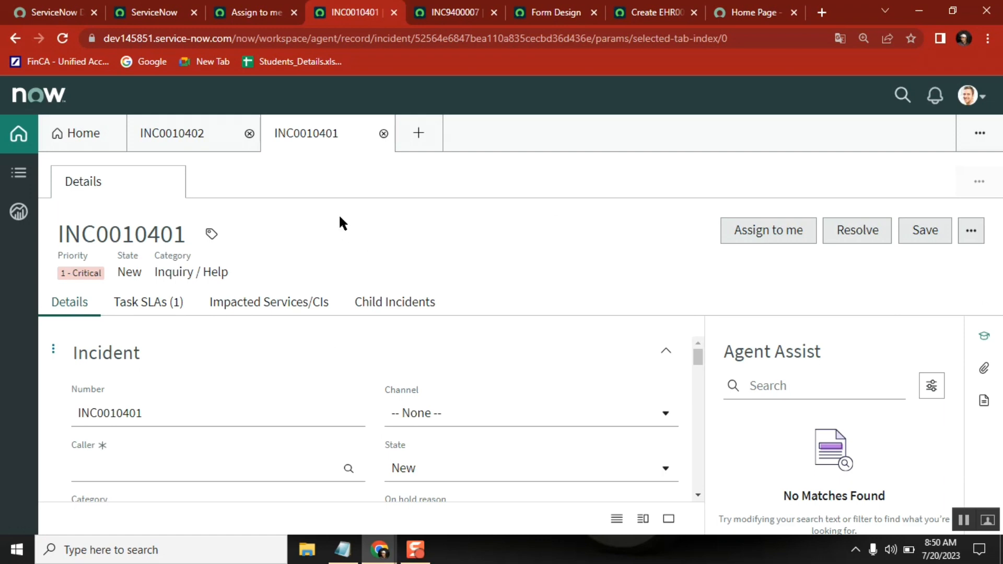
left_click(452, 12)
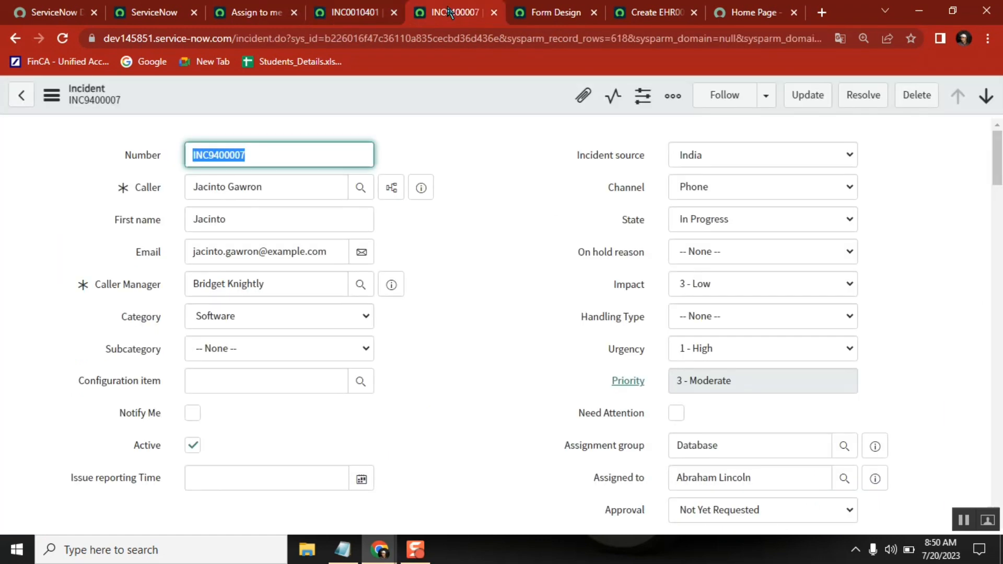
left_click(348, 12)
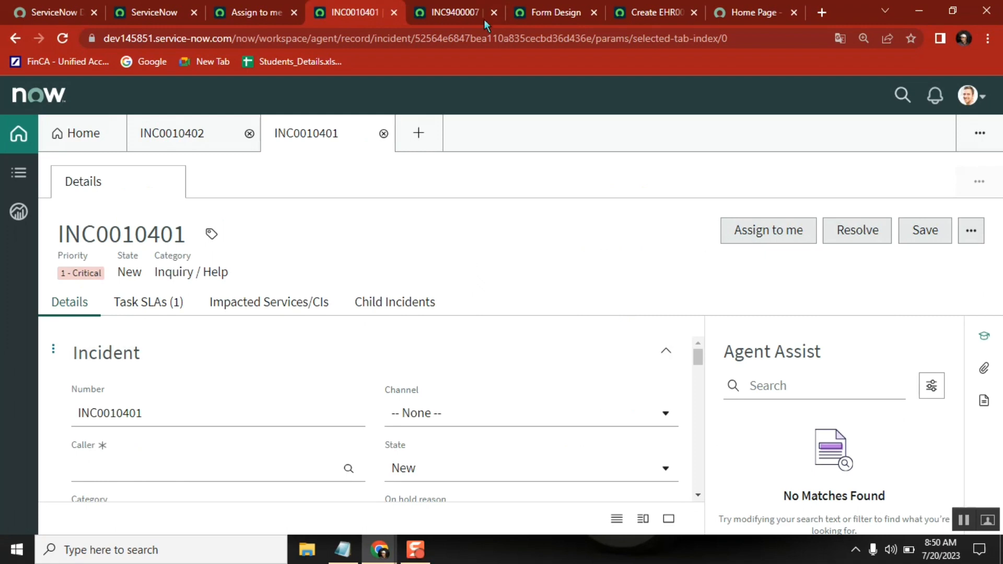
left_click(448, 10)
left_click(344, 7)
left_click(443, 13)
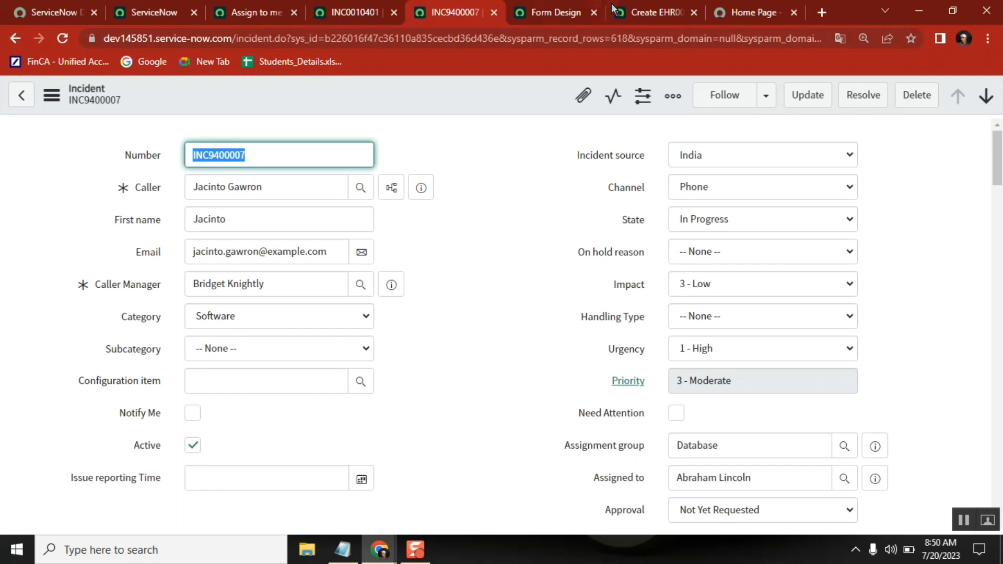
Open the approvals list in the Service Portal and search the main instance's navigator for "approval".
left_click(760, 15)
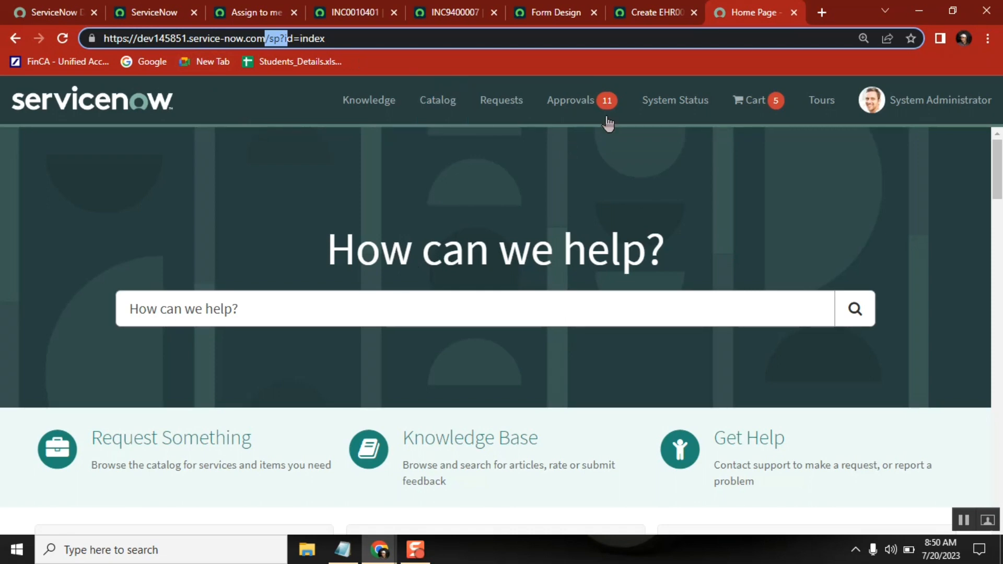
left_click(558, 108)
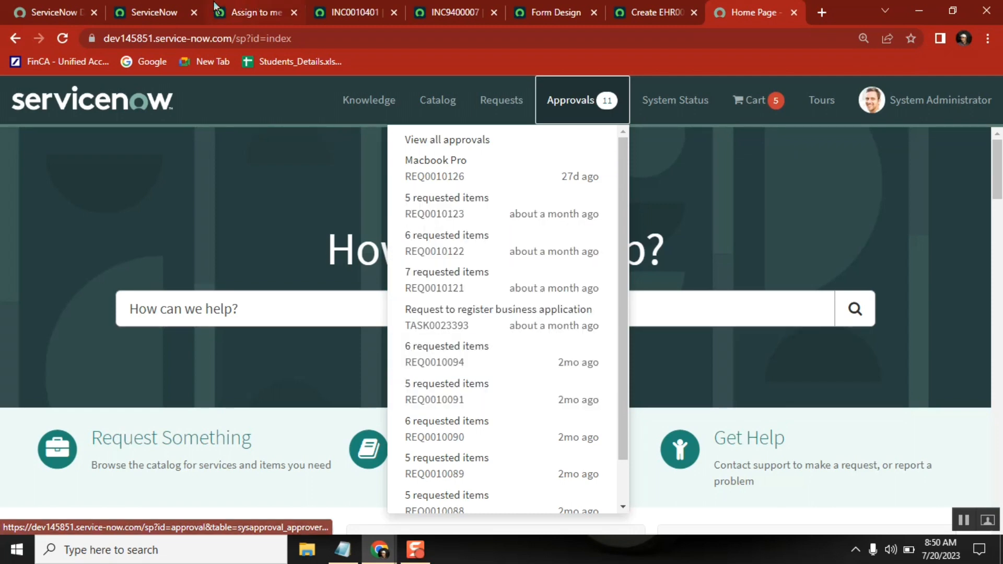
left_click(151, 12)
type("a")
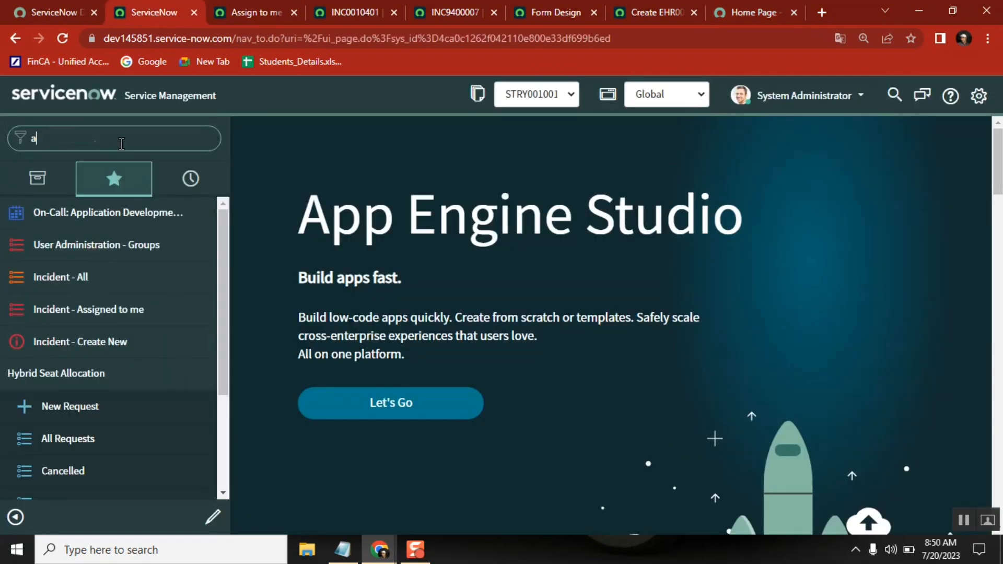
type("ppval")
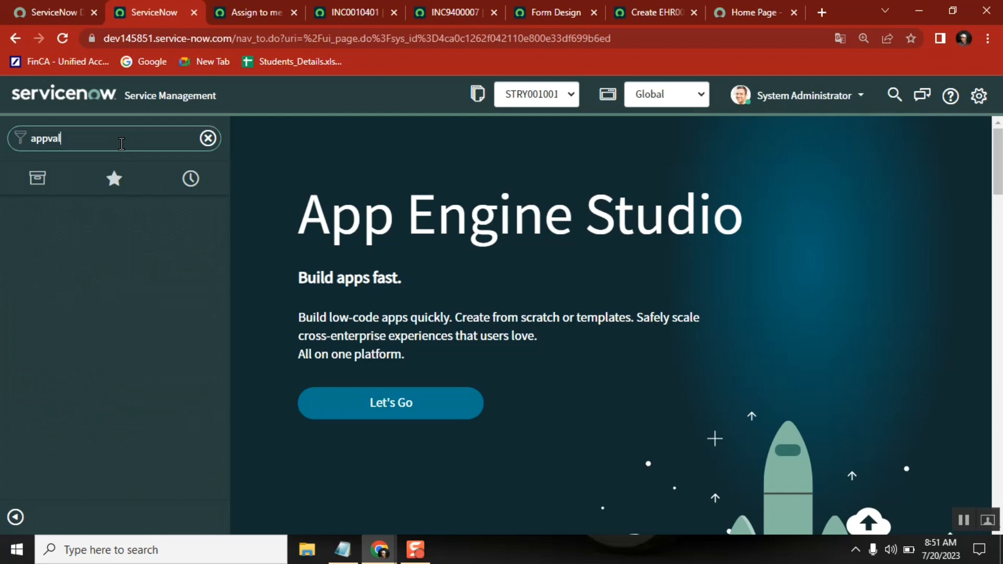
key("BackSpace")
key("BackSpace")
key("BackSpace")
type("ro")
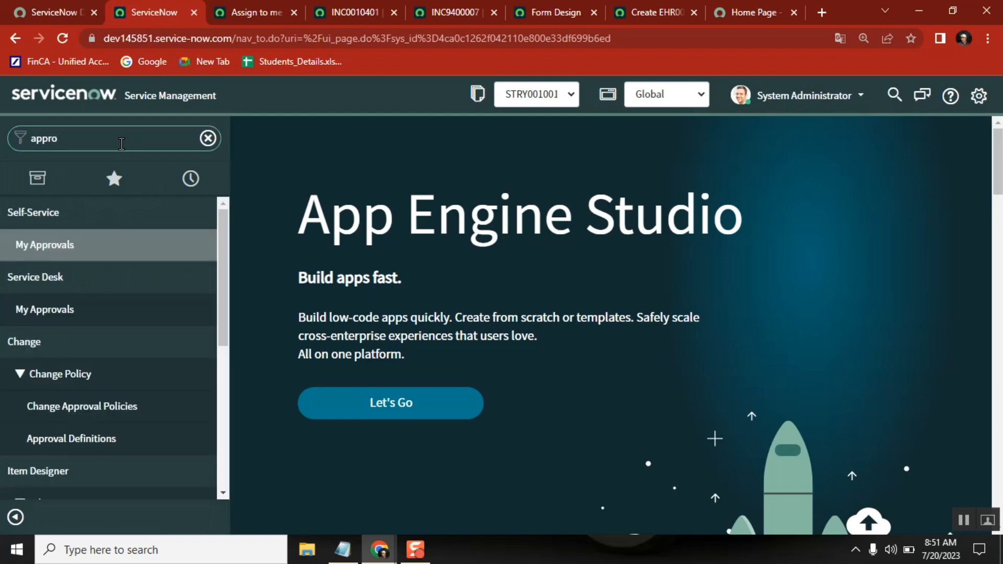
type("val")
Close the Service Portal's approvals list and revisit the incident forms of INC9400007 in UI16 and INC0010401 in Agent Workspace.
left_click(754, 15)
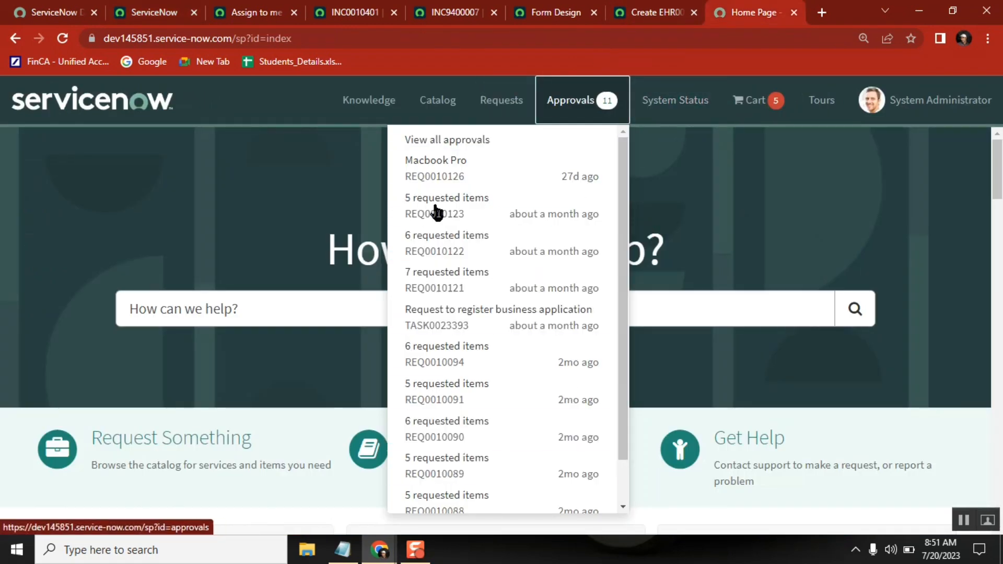
left_click(247, 306)
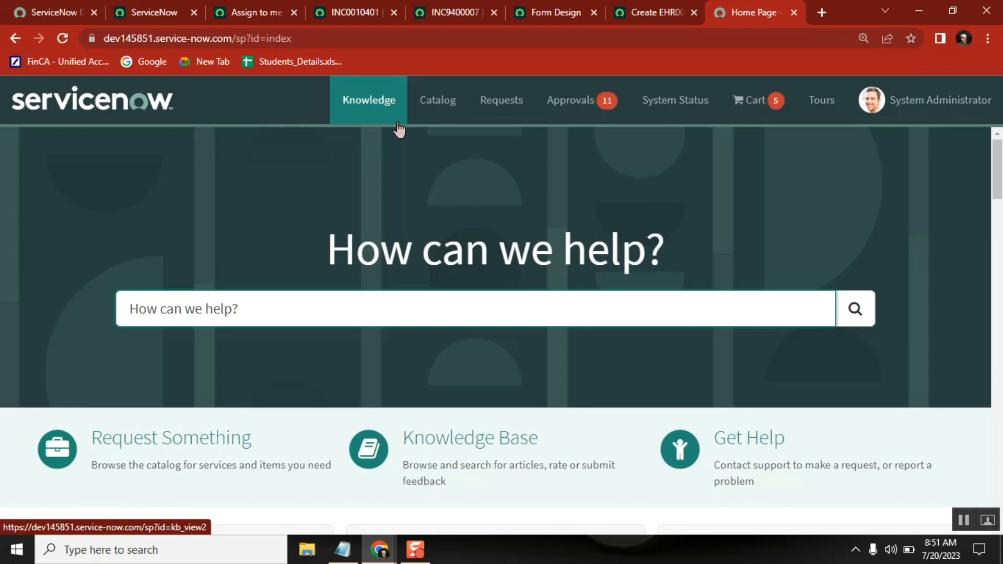
left_click(421, 8)
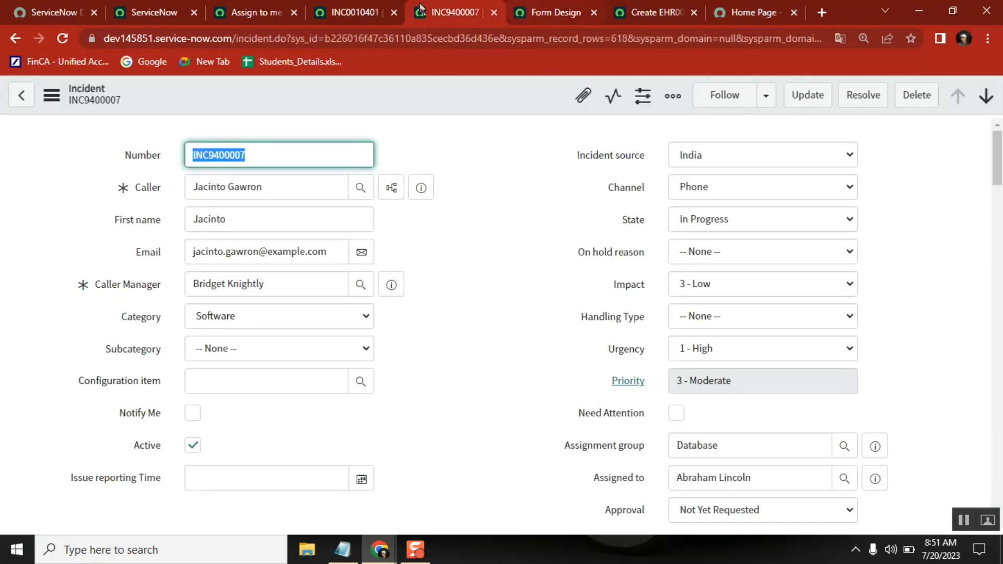
left_click(348, 12)
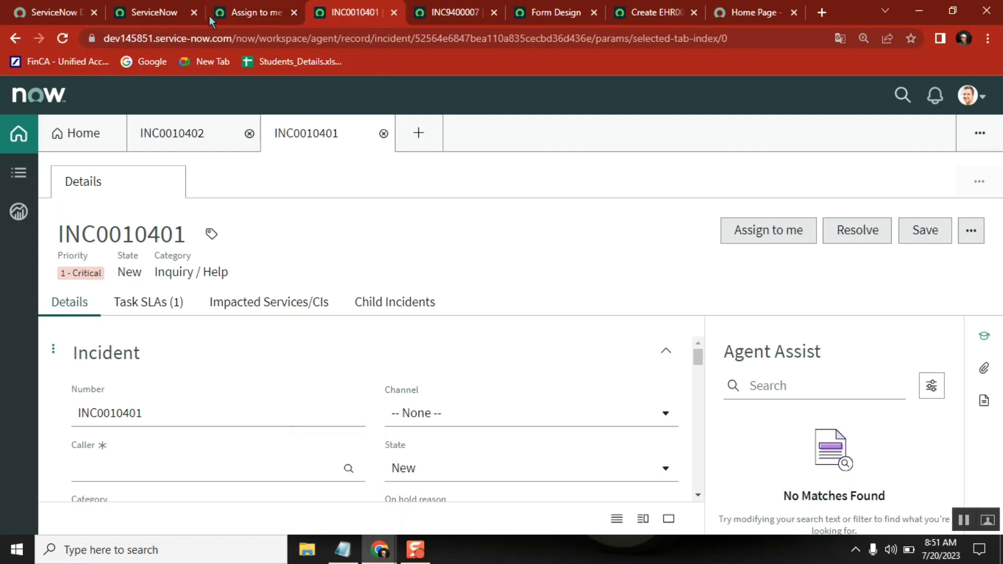
Filter the main instance's navigator by "employee cen" and open Employee Center under Self-Service.
left_click(155, 16)
left_click(113, 140)
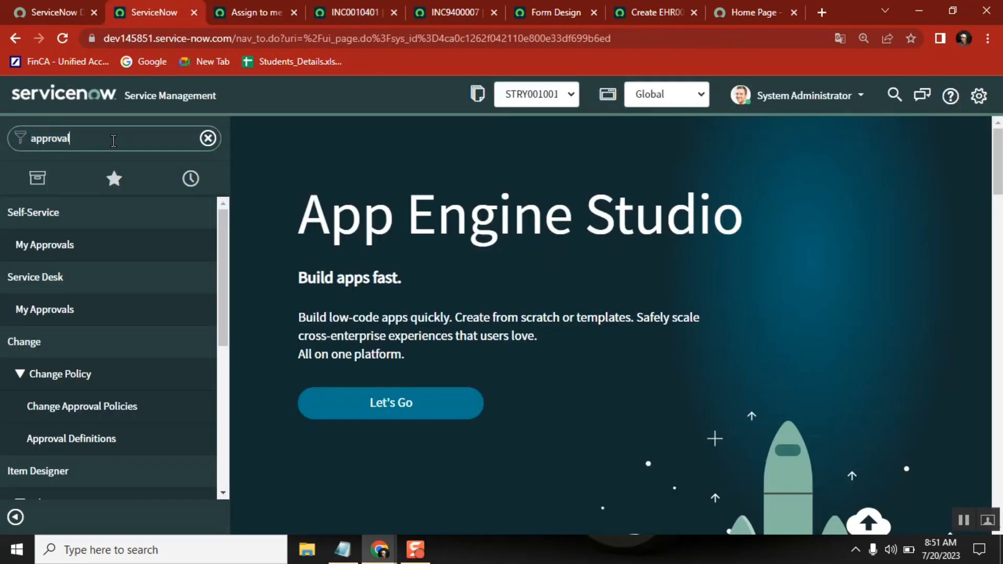
key("BackSpace")
key("BackSpace")
key("BackSpace")
key("BackSpace")
key("BackSpace")
key("BackSpace")
key("BackSpace")
type("em")
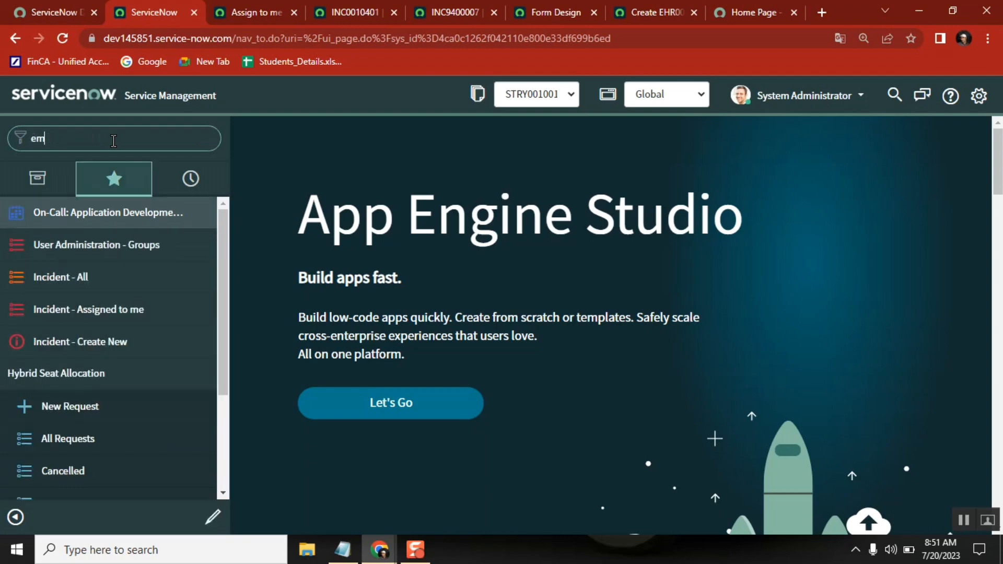
type("ployee ce")
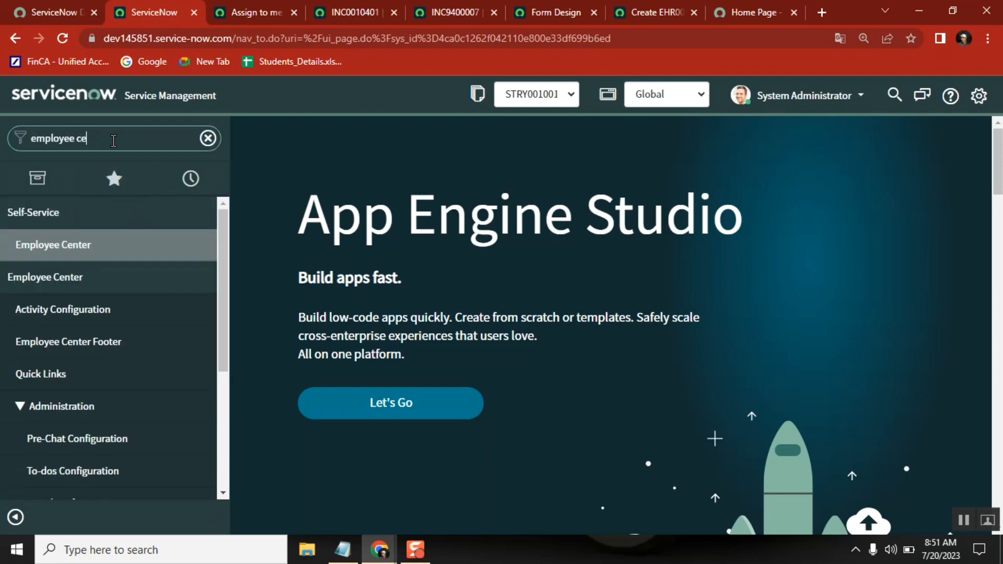
type("n")
left_click(81, 258)
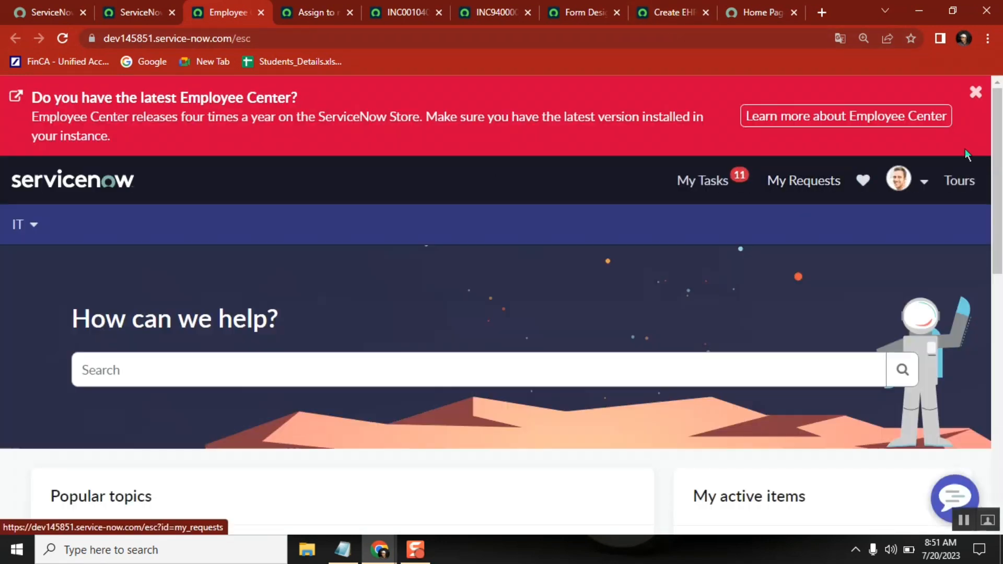
Dismiss the latest-version notice on the Employee Center home page and reload the page.
left_click(975, 92)
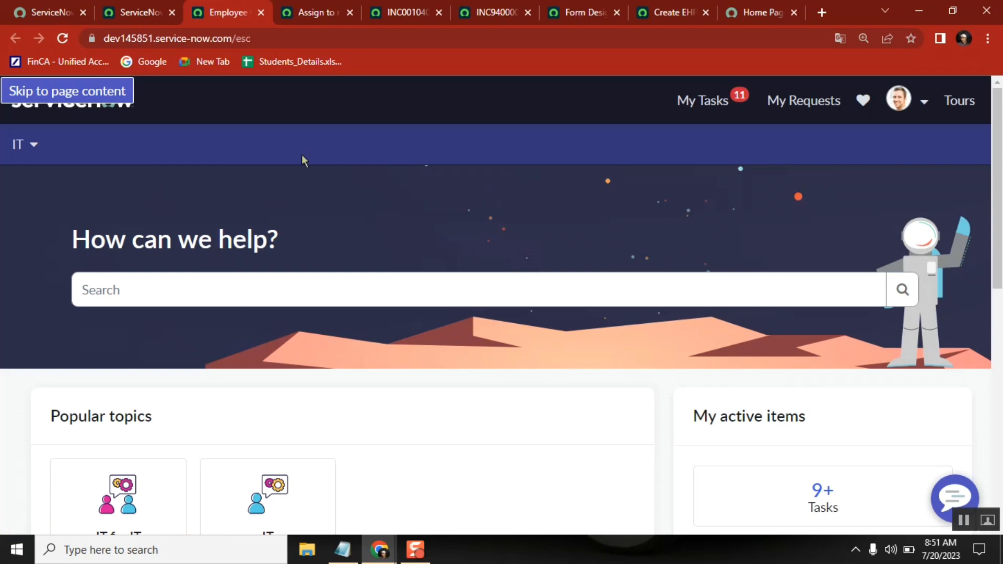
left_click(63, 38)
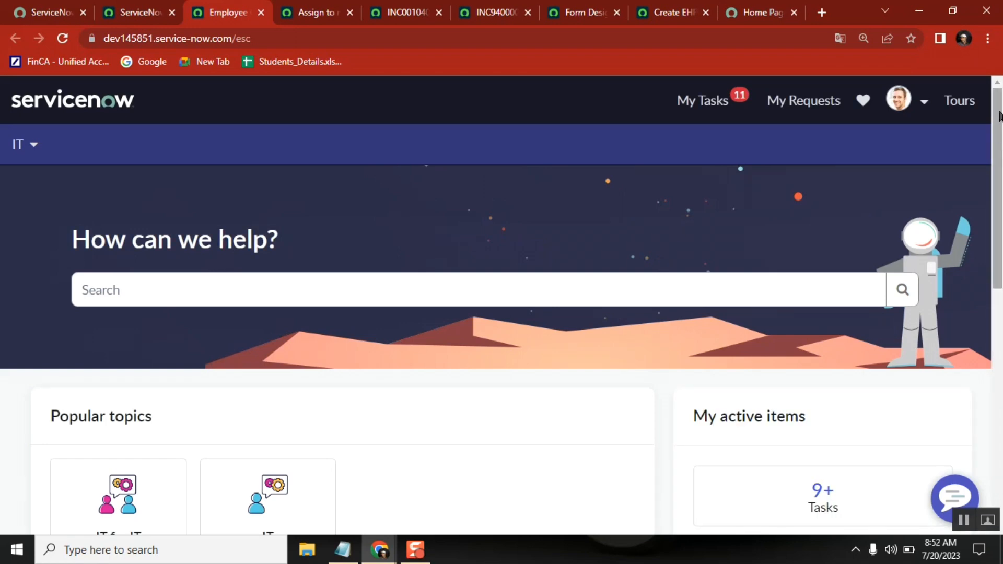
mouse_move(1000, 116)
left_mouse_down()
mouse_move(1000, 135)
mouse_move(1000, 107)
left_mouse_up()
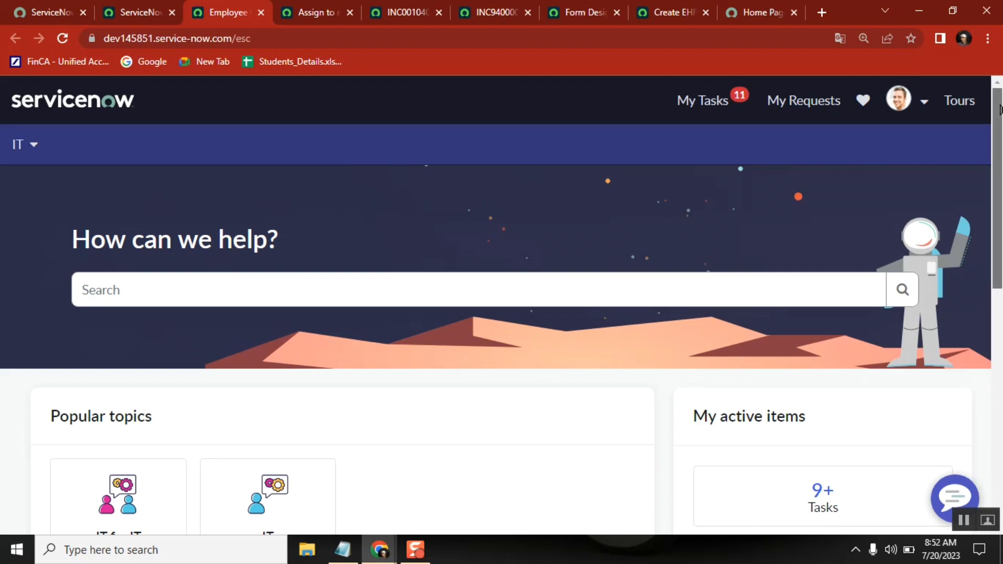
scroll(1000, 131, "down", 5)
scroll(1000, 155, "up", 5)
Switch to the Notepad class notes, highlight "Center" in the Employee Center line, and return to the Employee Center page.
left_click(343, 549)
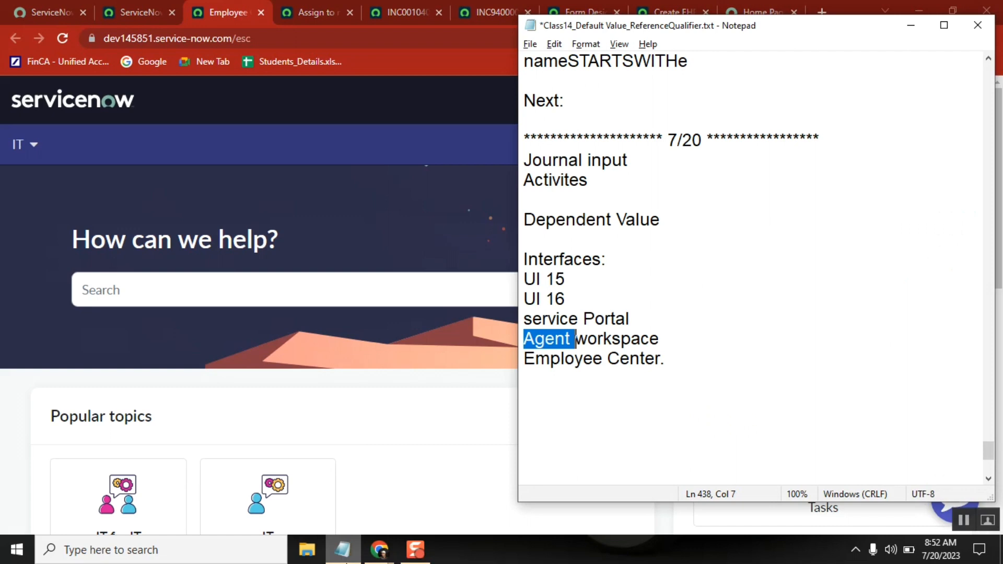
double_click(616, 359)
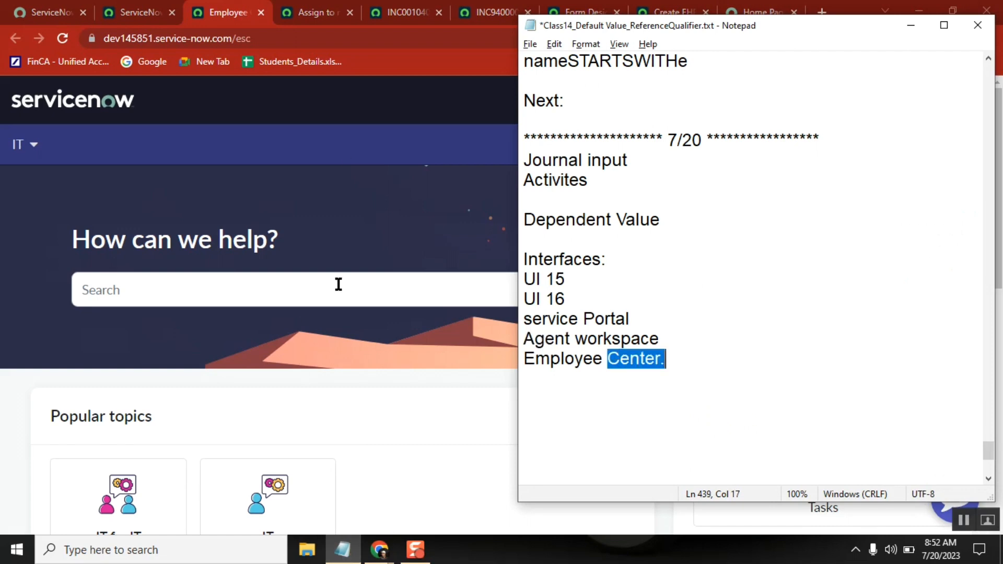
left_click(416, 447)
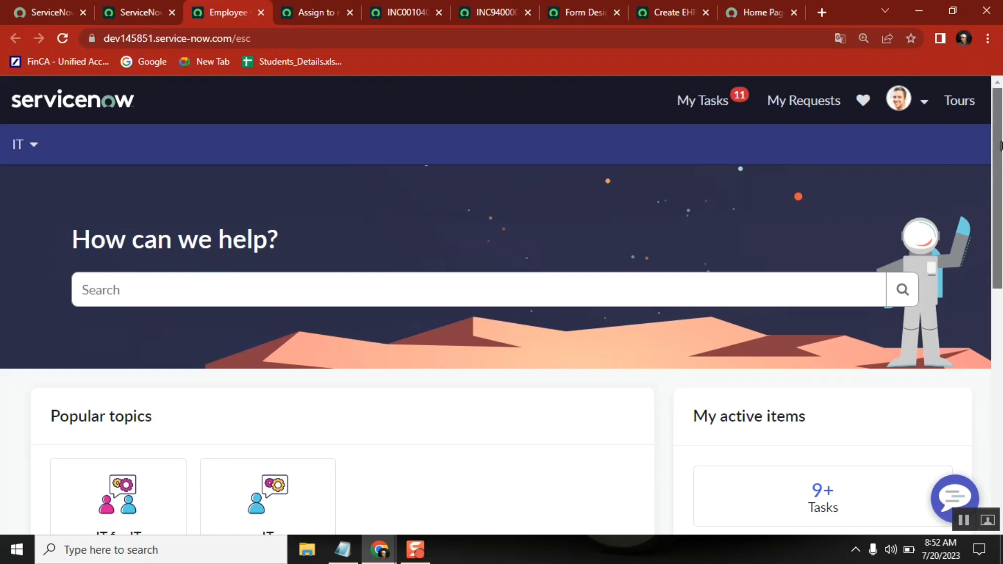
Examine the Employee Center's esc address, its IT topic menu and the My Tasks link.
left_click_drag(997, 114, 997, 78)
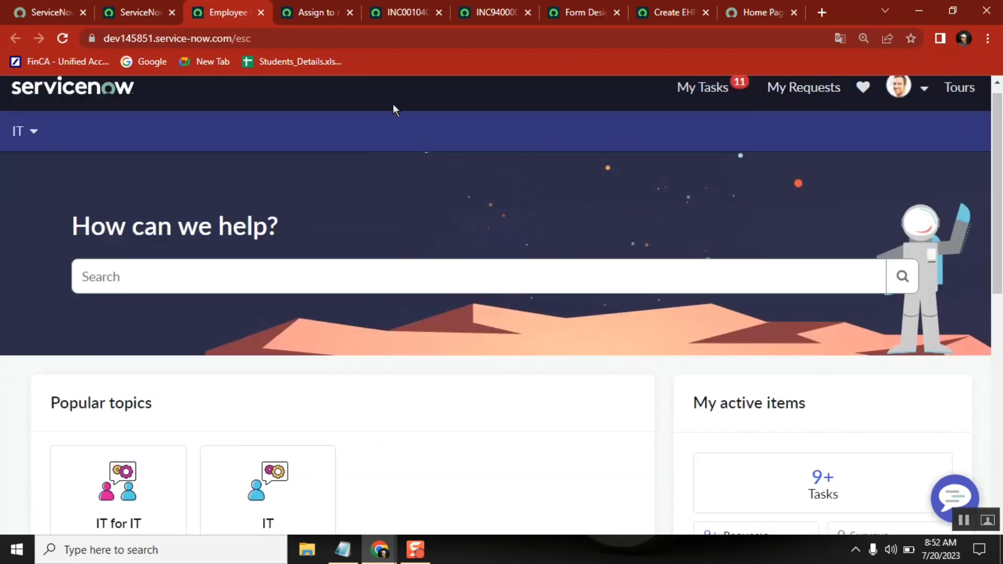
left_click(255, 41)
left_click(29, 138)
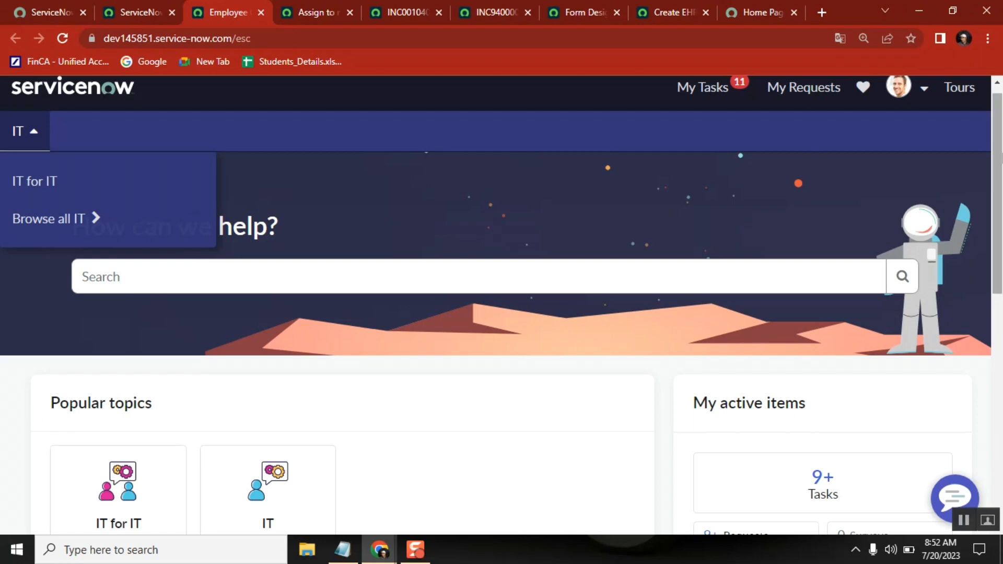
left_click_drag(992, 118, 998, 95)
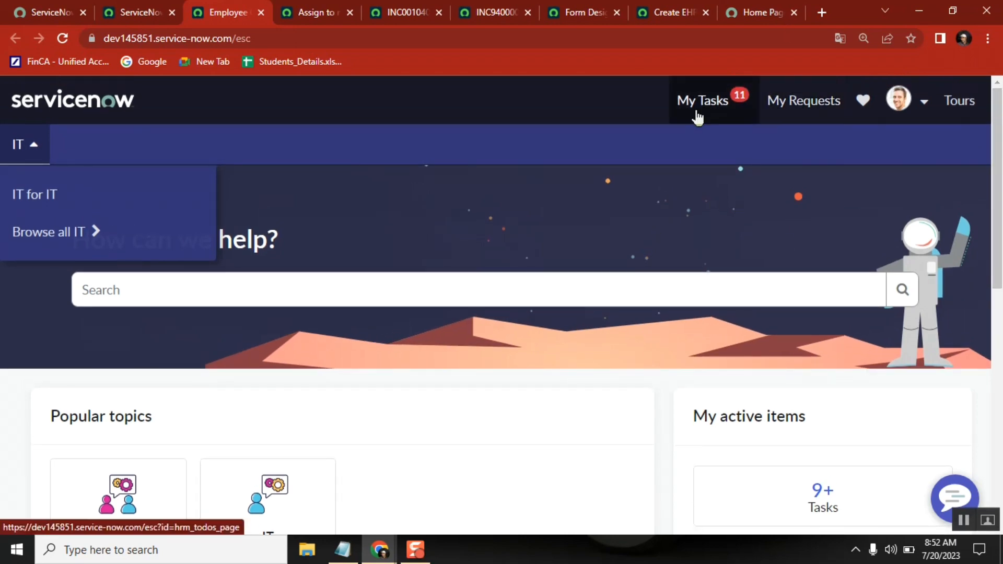
left_click(473, 402)
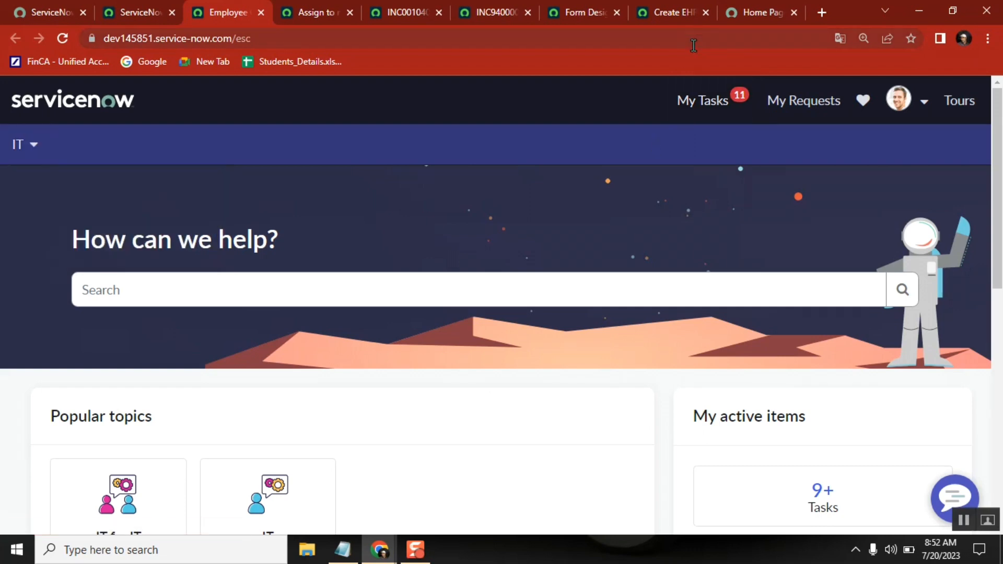
Compare the Employee Center home page with the Service Portal home page, checking the Agent Workspace and UI action pages on the way.
left_click(751, 7)
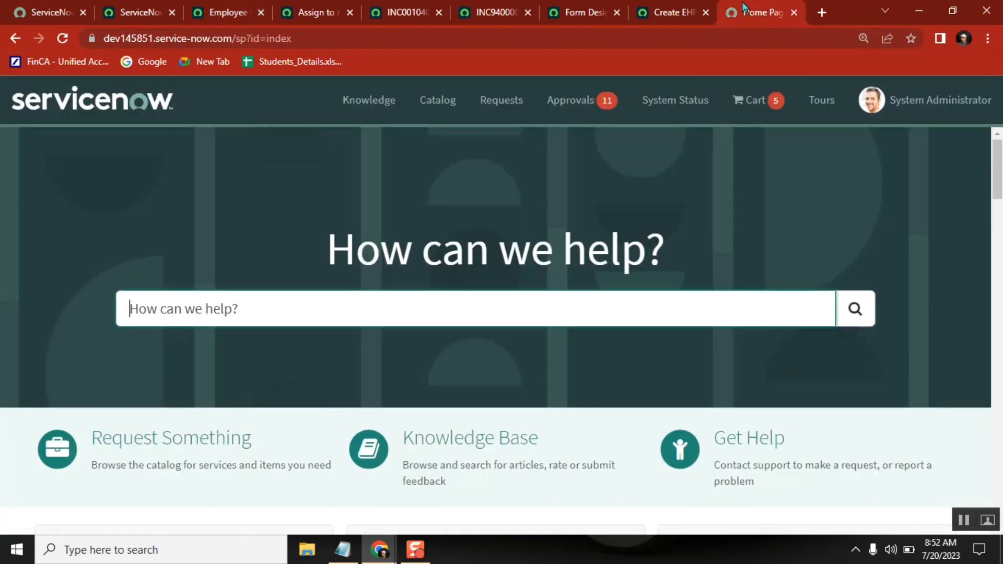
left_click(414, 12)
left_click(310, 13)
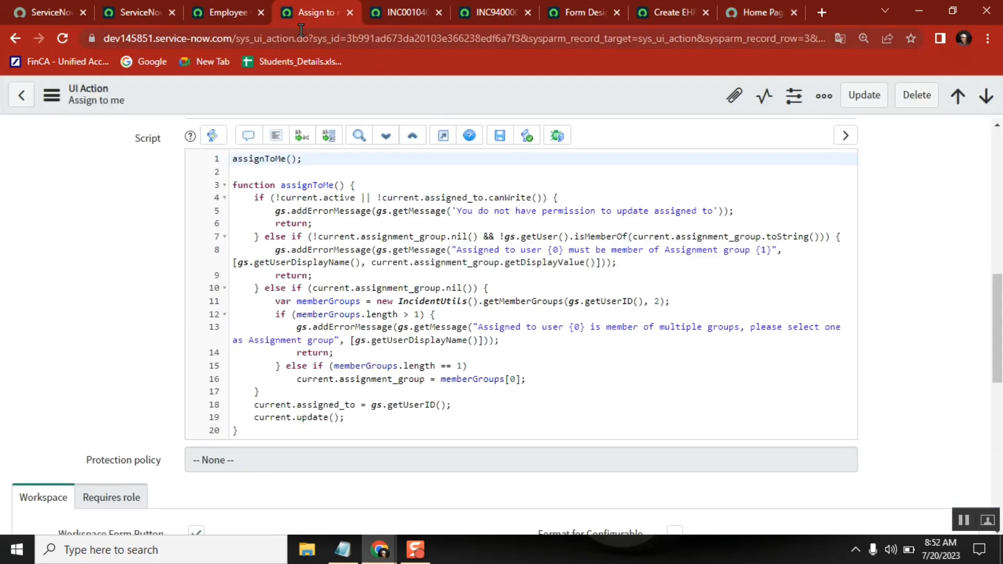
left_click(230, 12)
left_click(239, 284)
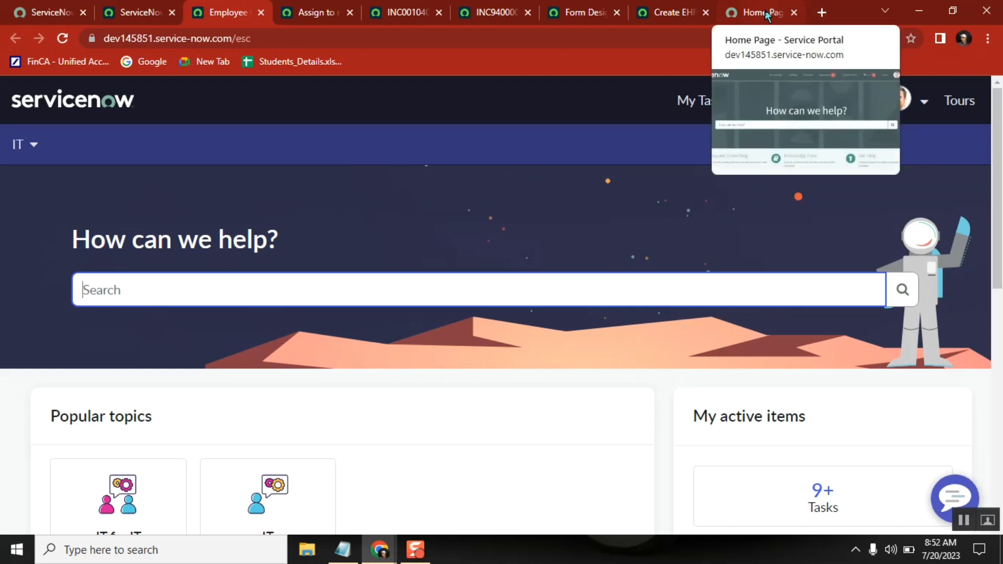
left_click(437, 408)
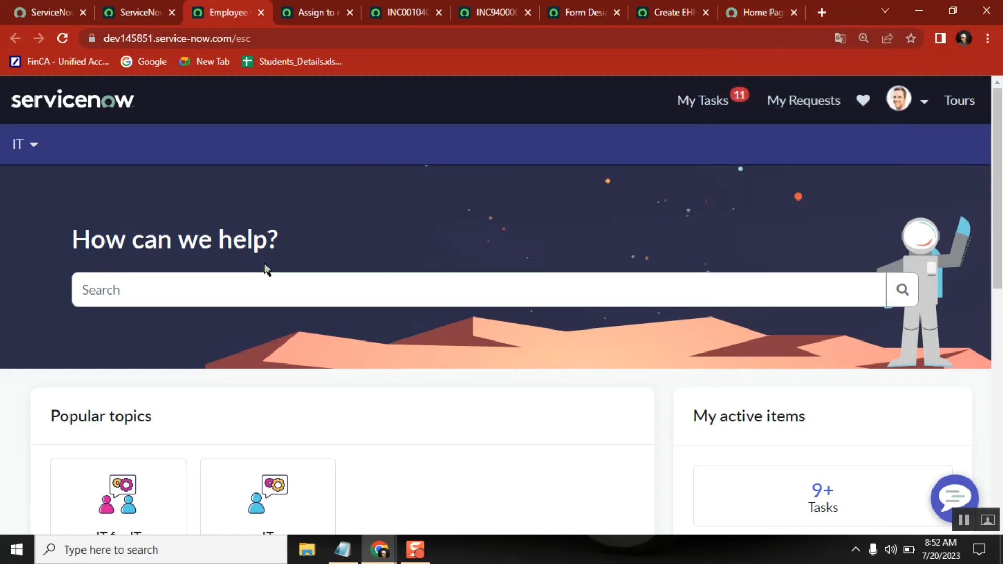
double_click(255, 243)
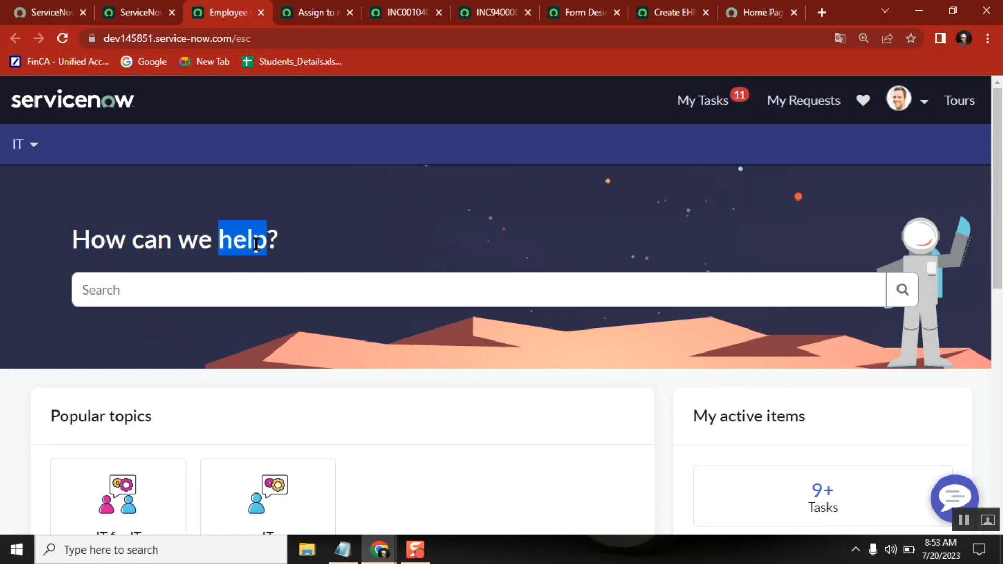
left_click(367, 403)
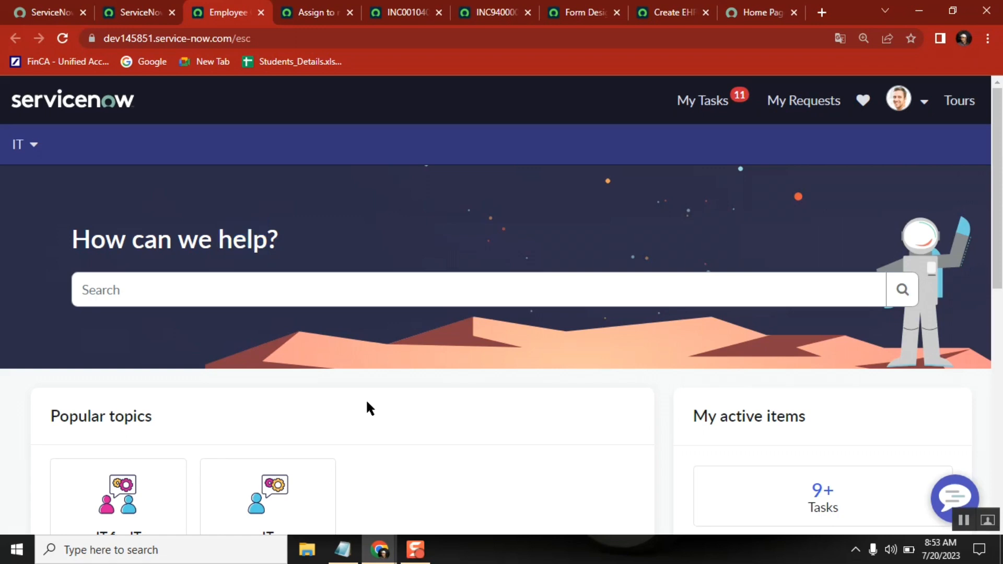
In the Notepad notes, highlight the three portal and workspace interfaces, the UI 15 and UI 16 lines, and the Agent workspace line.
left_click(342, 549)
left_click(519, 259)
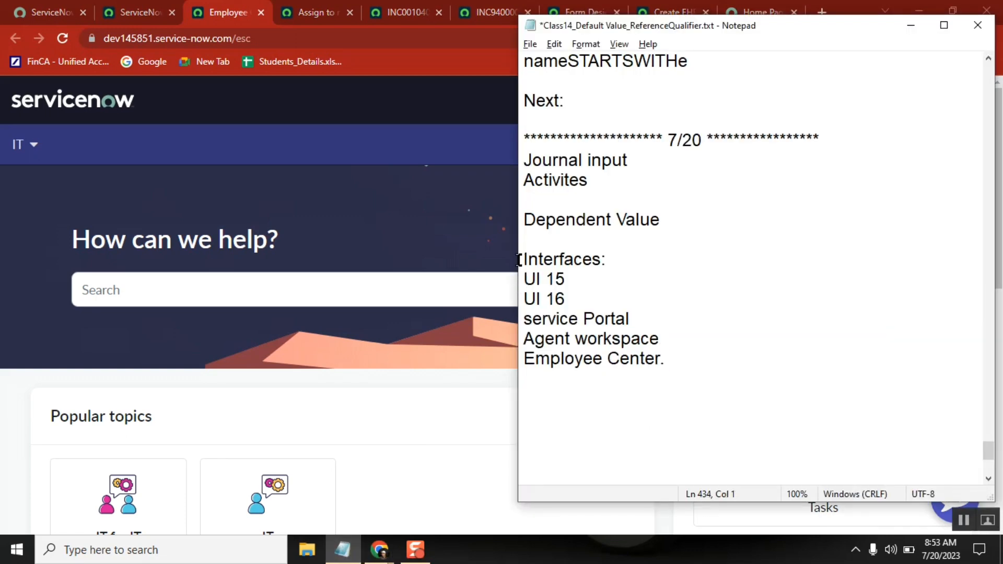
left_click(522, 317)
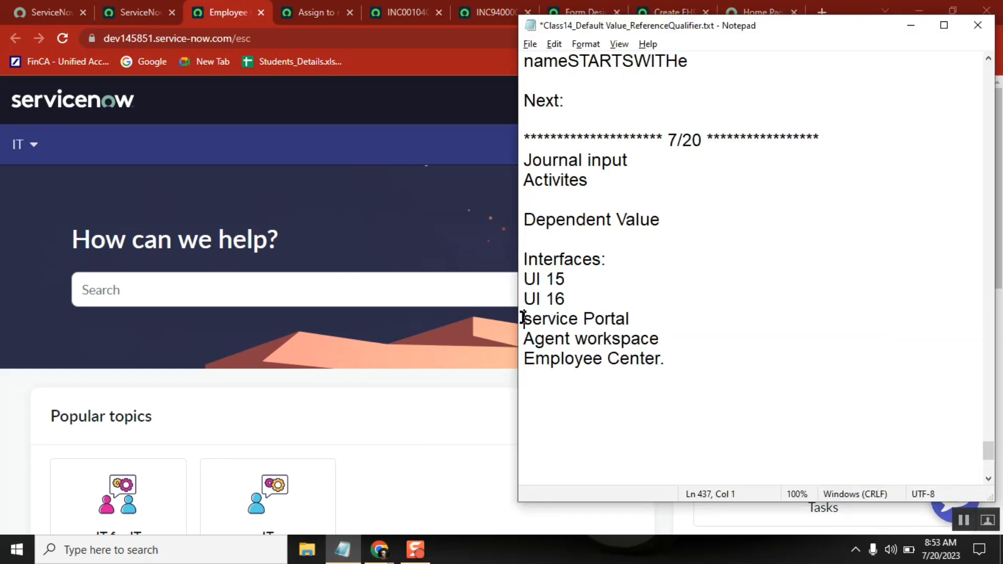
left_click(673, 358, "shift")
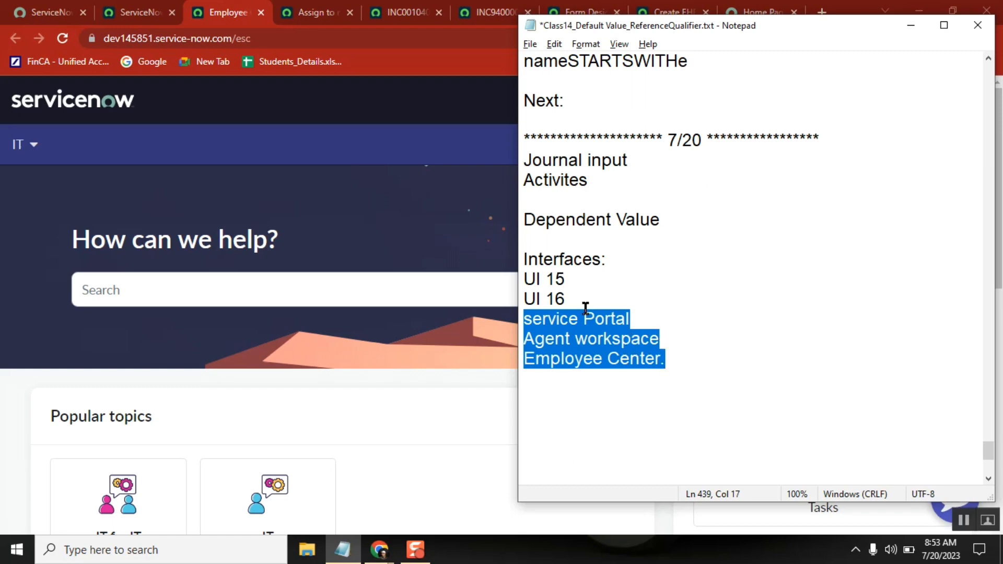
left_click(567, 297)
left_click(526, 276, "shift")
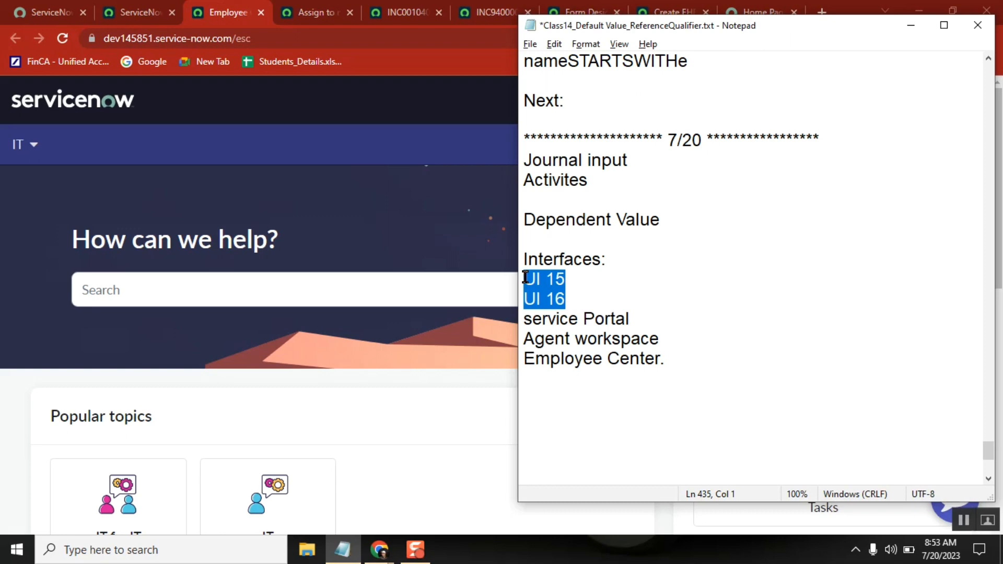
double_click(530, 339)
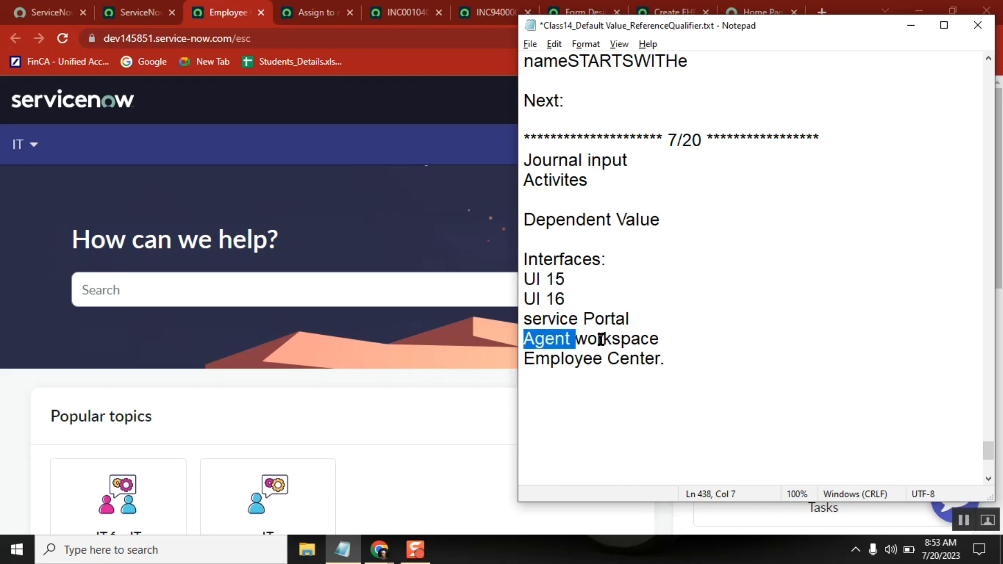
left_click(682, 337)
left_click(523, 338, "shift")
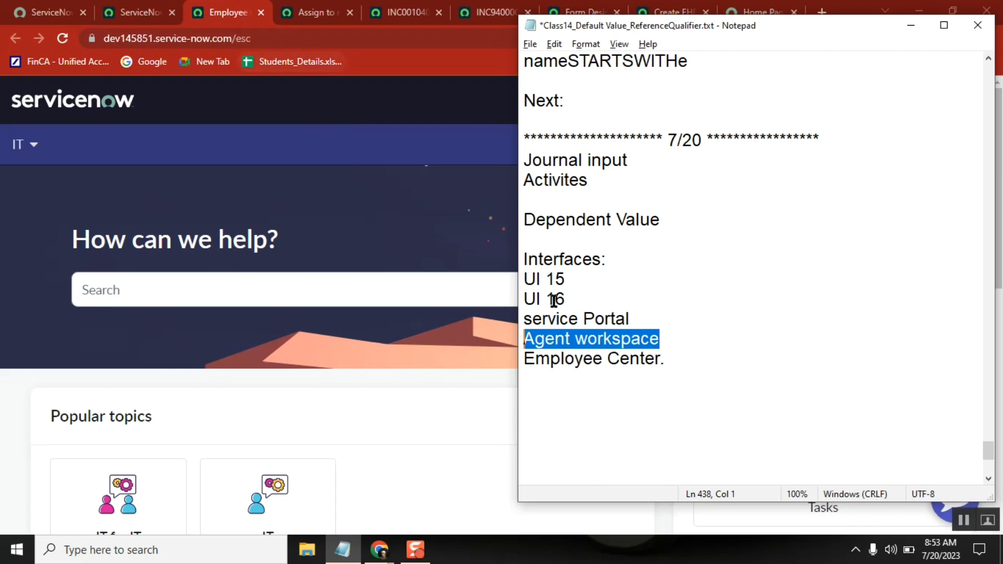
Capitalize the second word of the Agent workspace line so it reads "Agent Workspace".
double_click(604, 340)
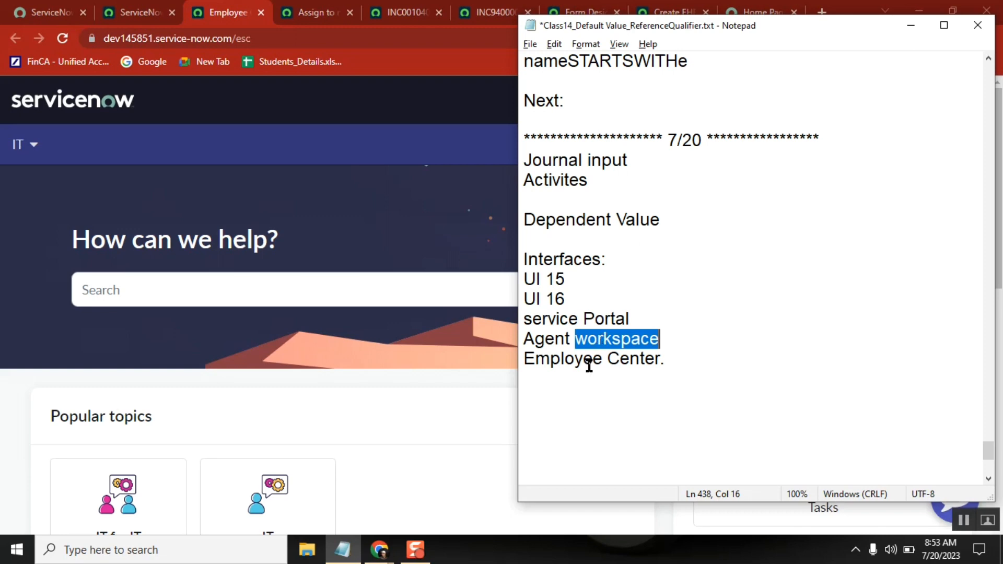
left_click(587, 341)
key("BackSpace")
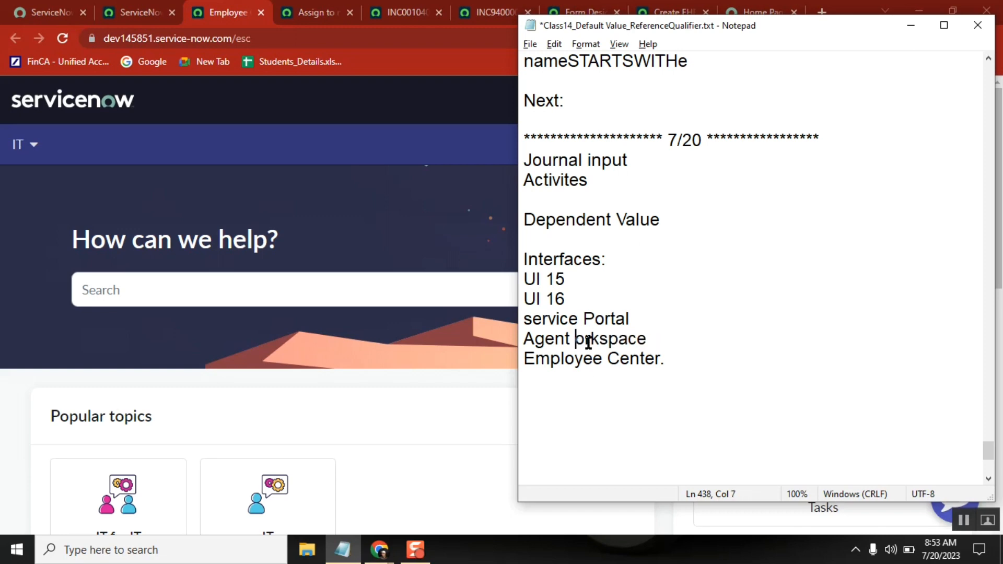
type("W")
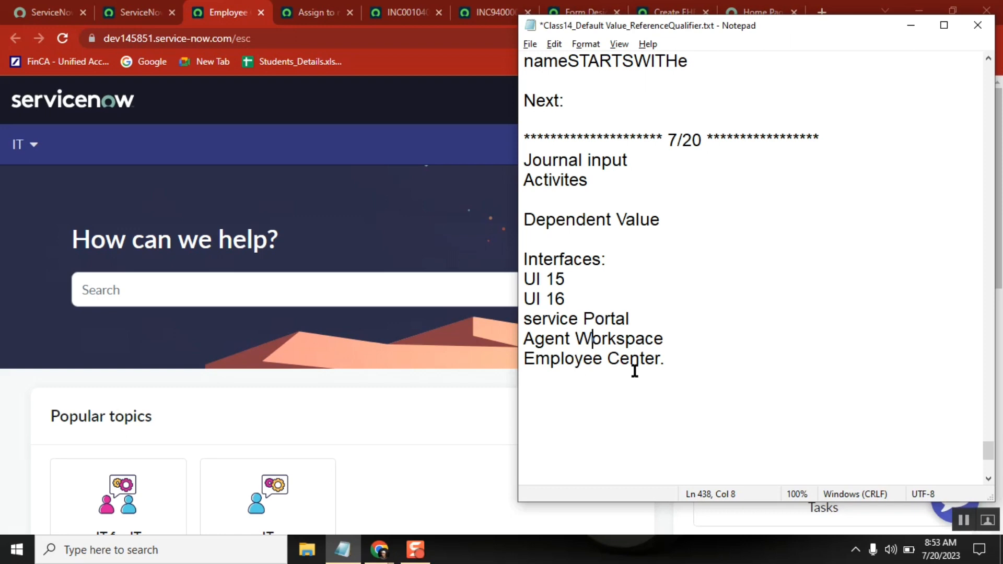
Highlight "Portal" in the service Portal line and the lines from UI 15 to Agent Workspace in the interfaces list.
double_click(617, 320)
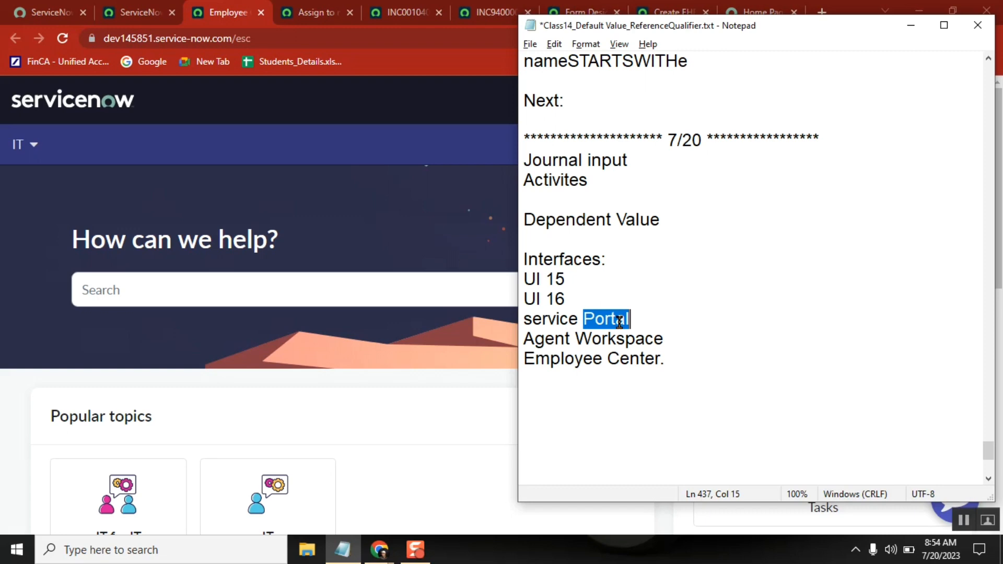
left_click(659, 358)
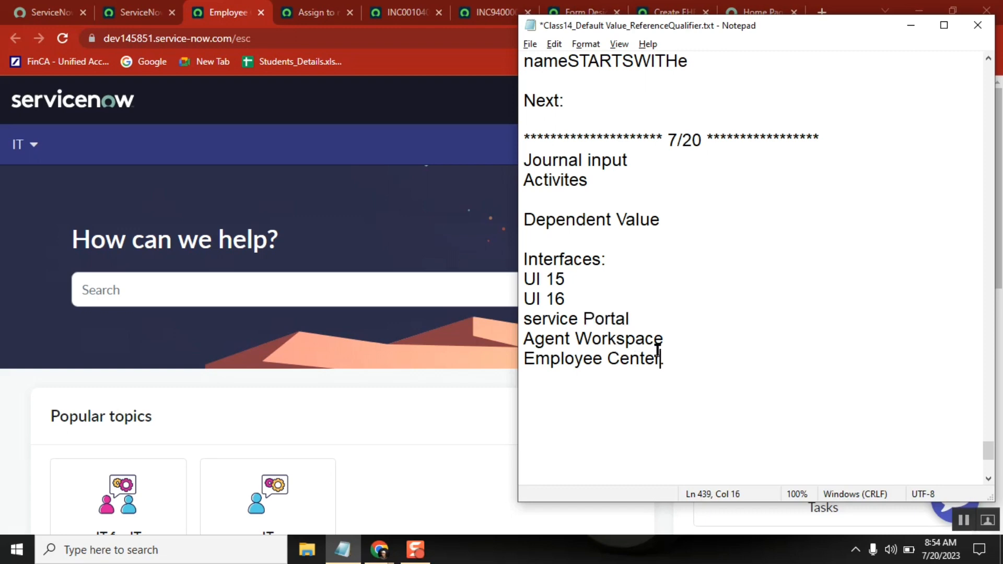
left_click(671, 340)
left_click(525, 279, "shift")
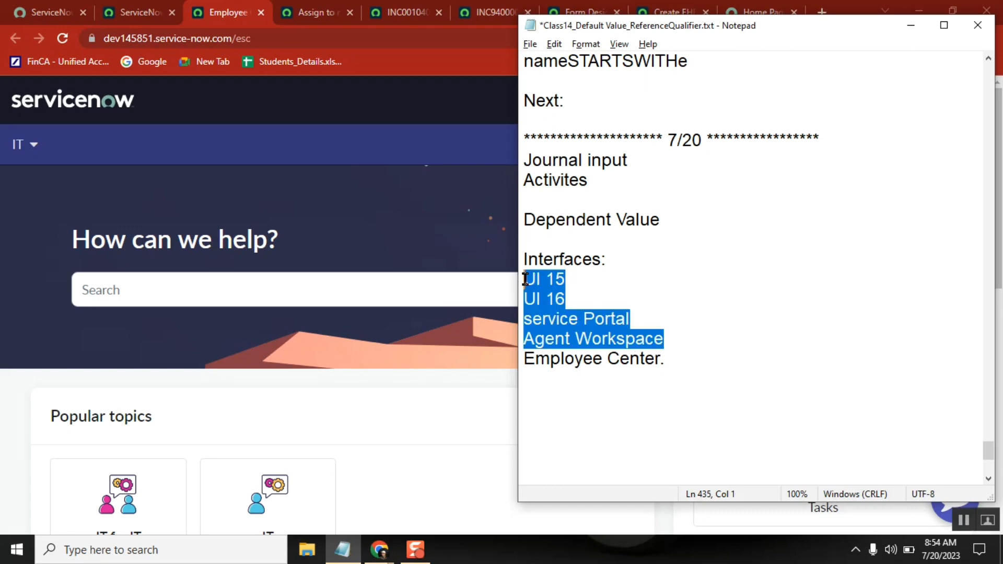